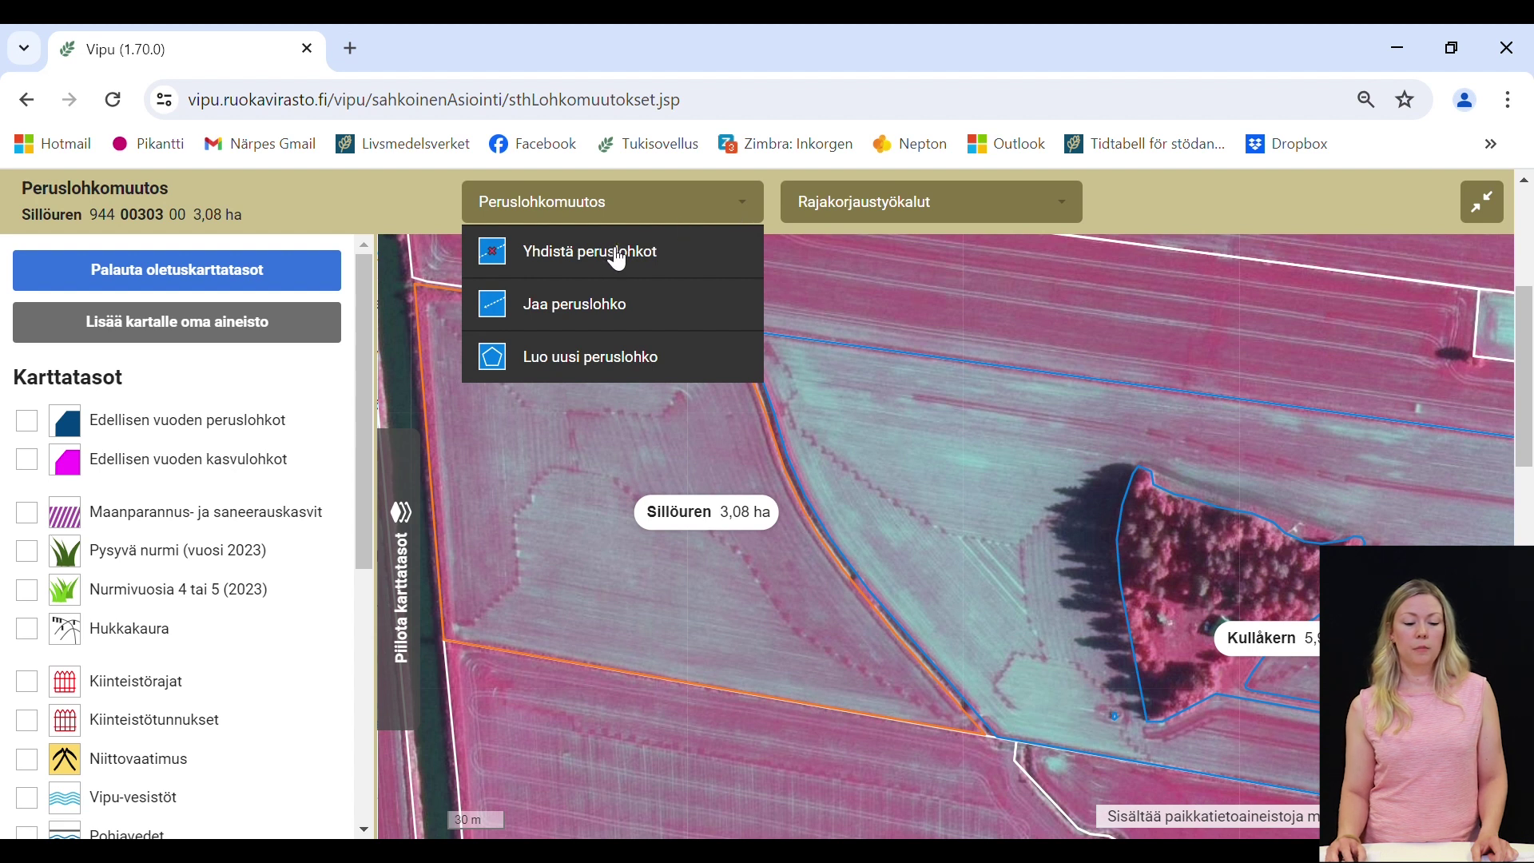
- Merge the Sillöuren base parcel with the adjacent Kullåkern parcel by drawing a joining area across the ditch between them
{"action": "left_click", "coordinate": [617, 257]}
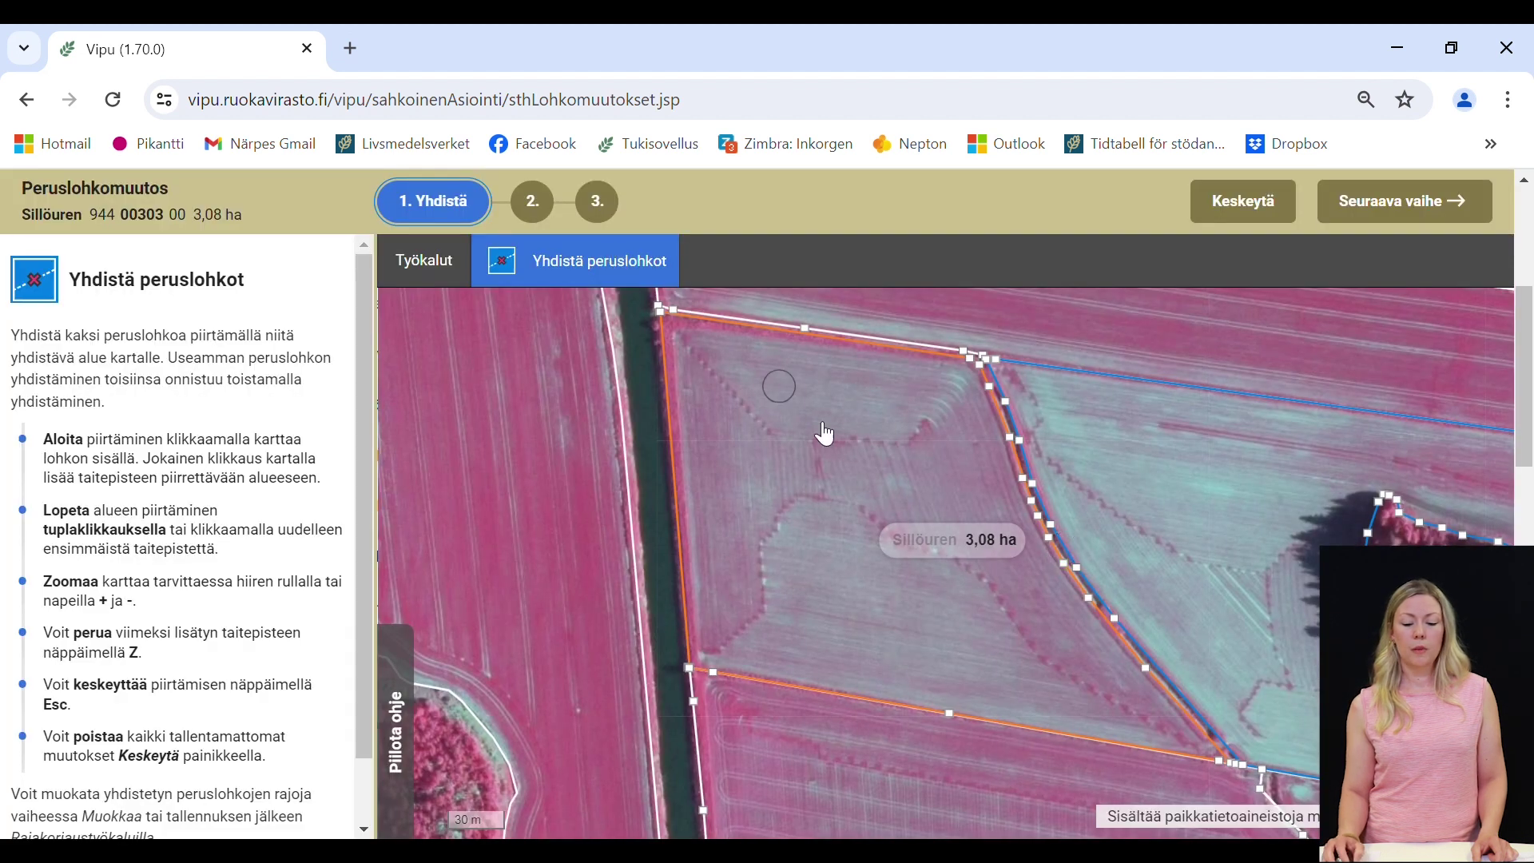
{"action": "left_click_drag", "start_coordinate": [959, 490], "coordinate": [763, 461]}
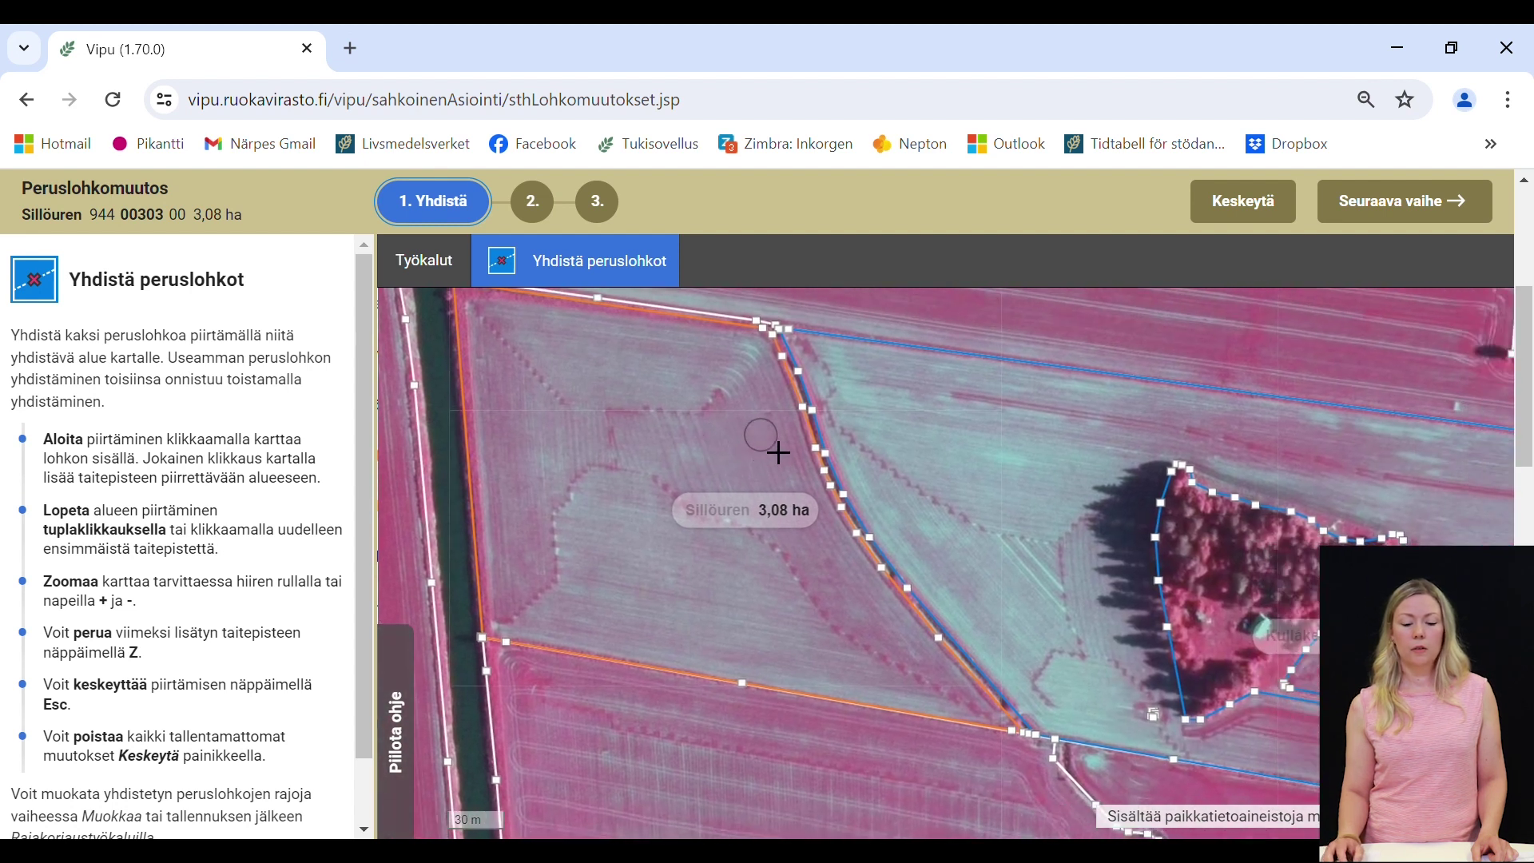
{"action": "left_click", "coordinate": [759, 435]}
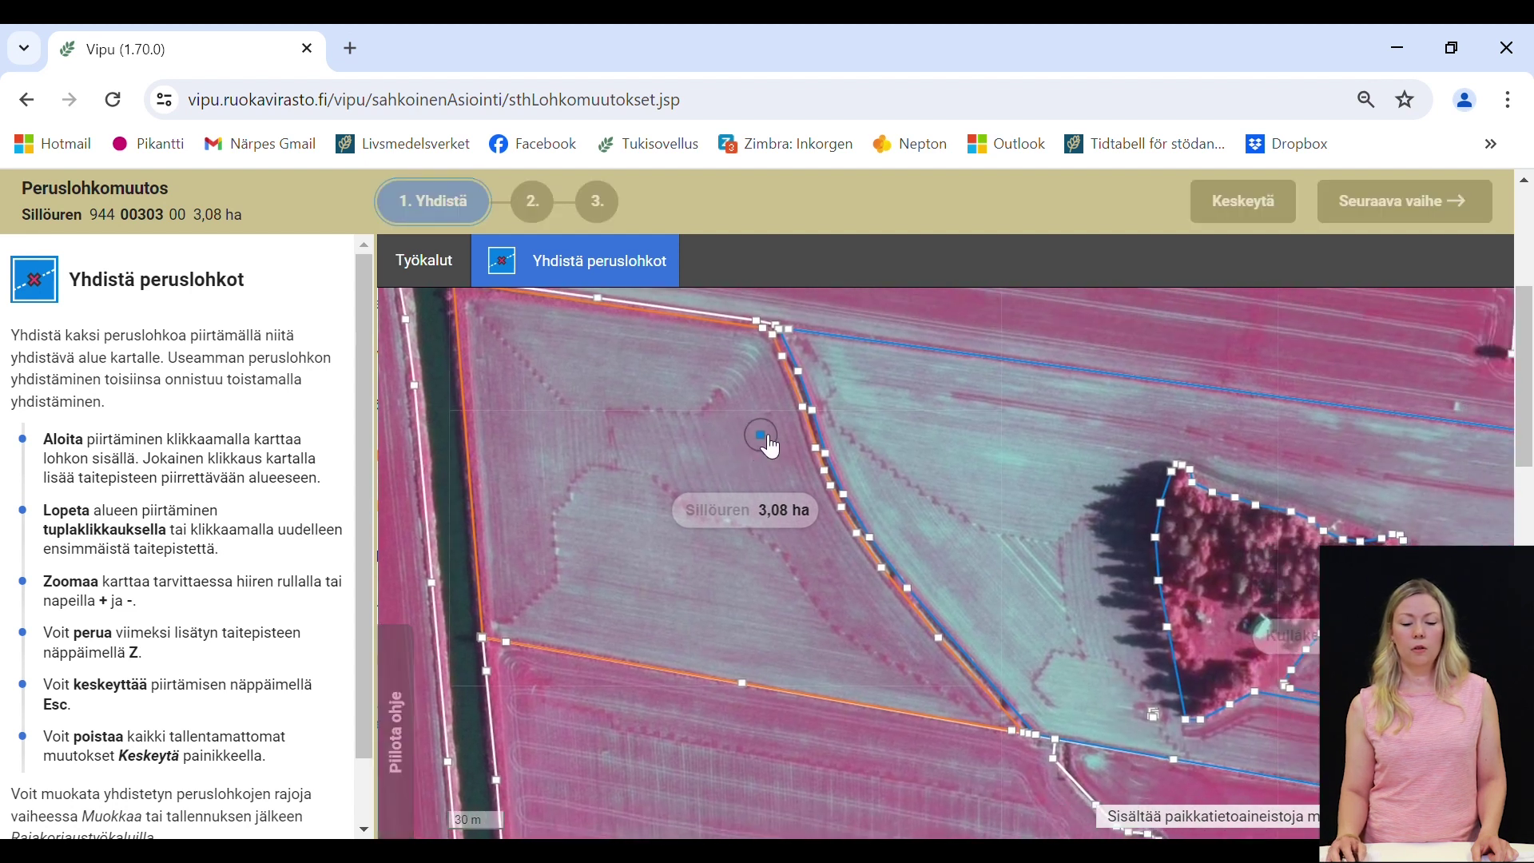
{"action": "left_click", "coordinate": [896, 430]}
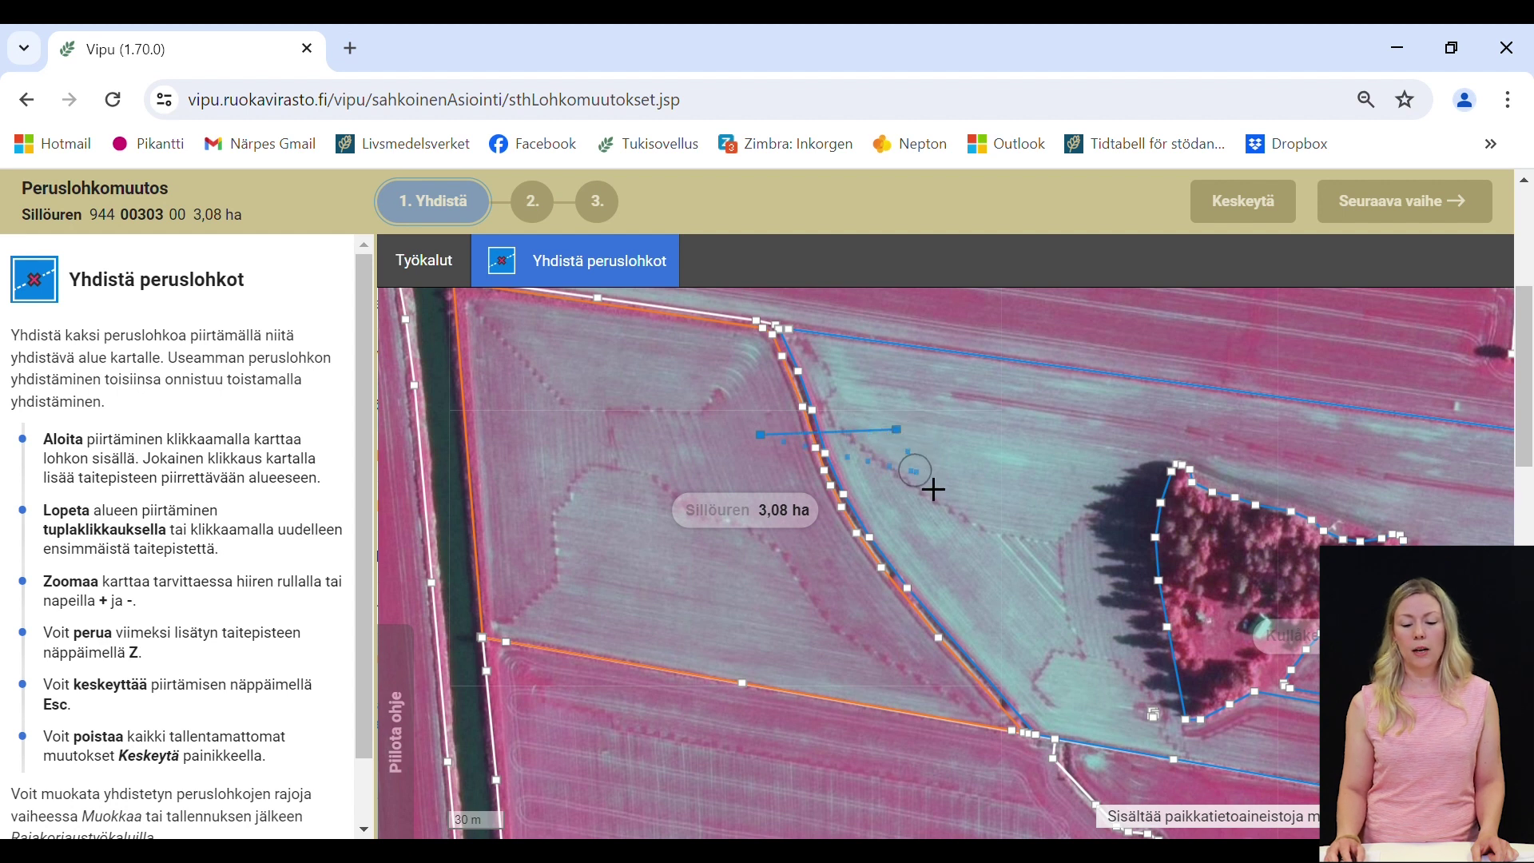
{"action": "left_click", "coordinate": [916, 523]}
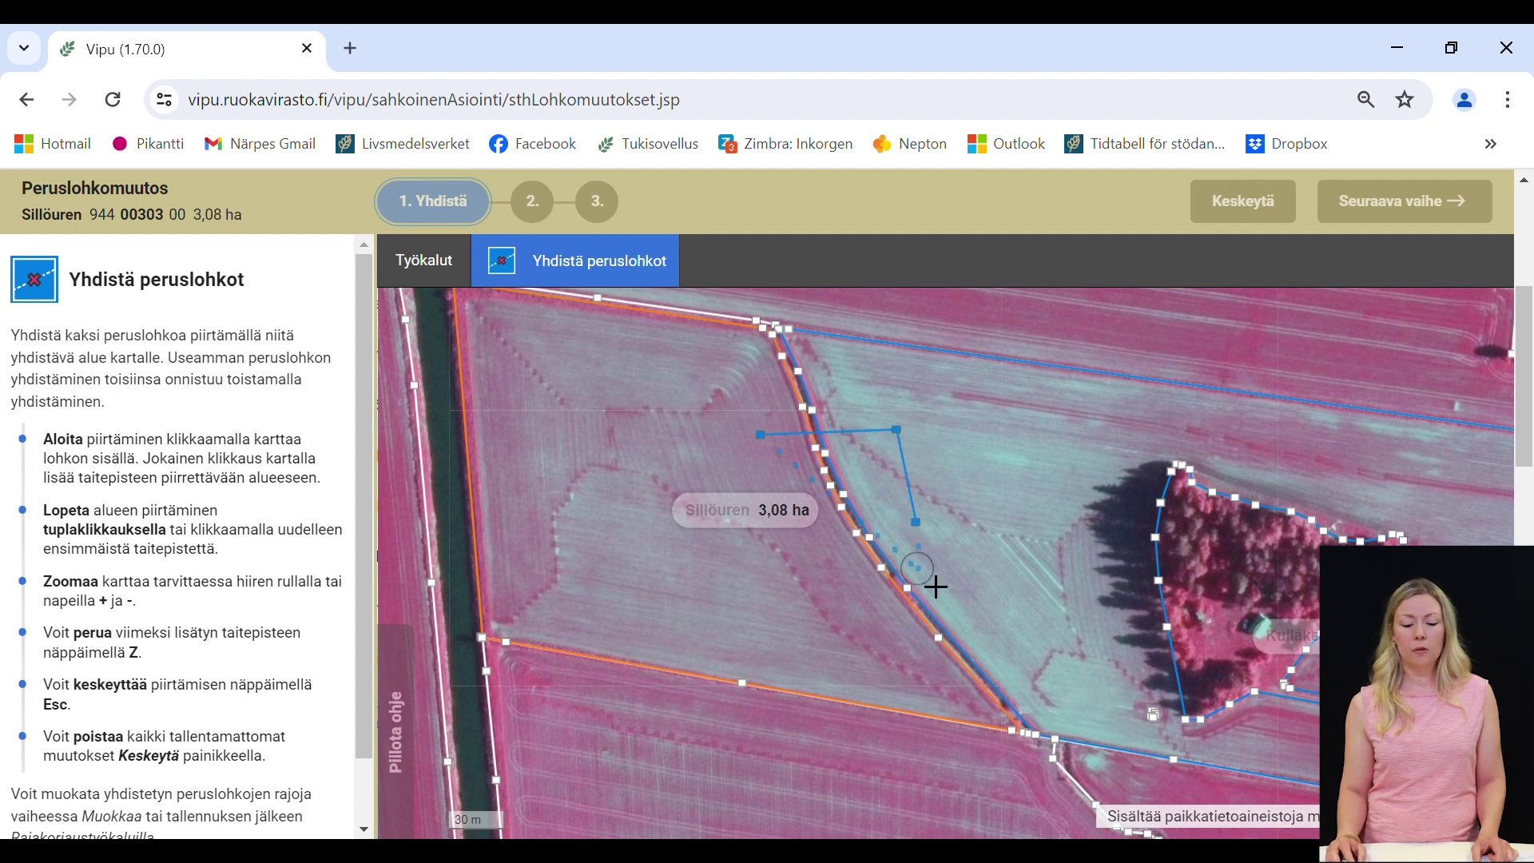
{"action": "double_click", "coordinate": [799, 592]}
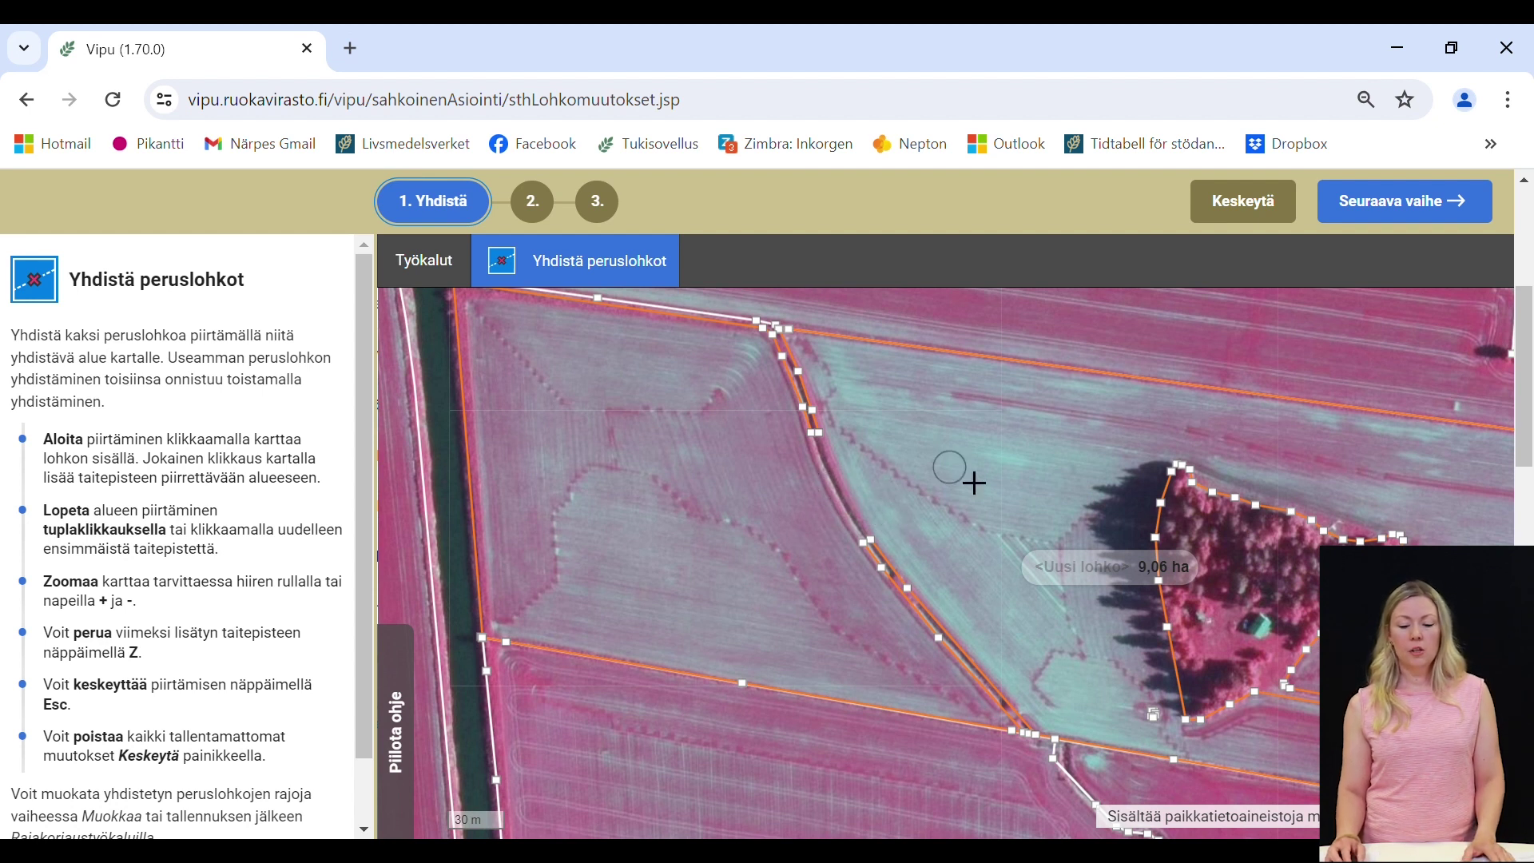
- Continue to boundary editing and delete the four vertices at the upper end of the southern ditch cut-out in the merged parcel
{"action": "scroll", "coordinate": [952, 536], "scroll_direction": "up", "scroll_amount": 1}
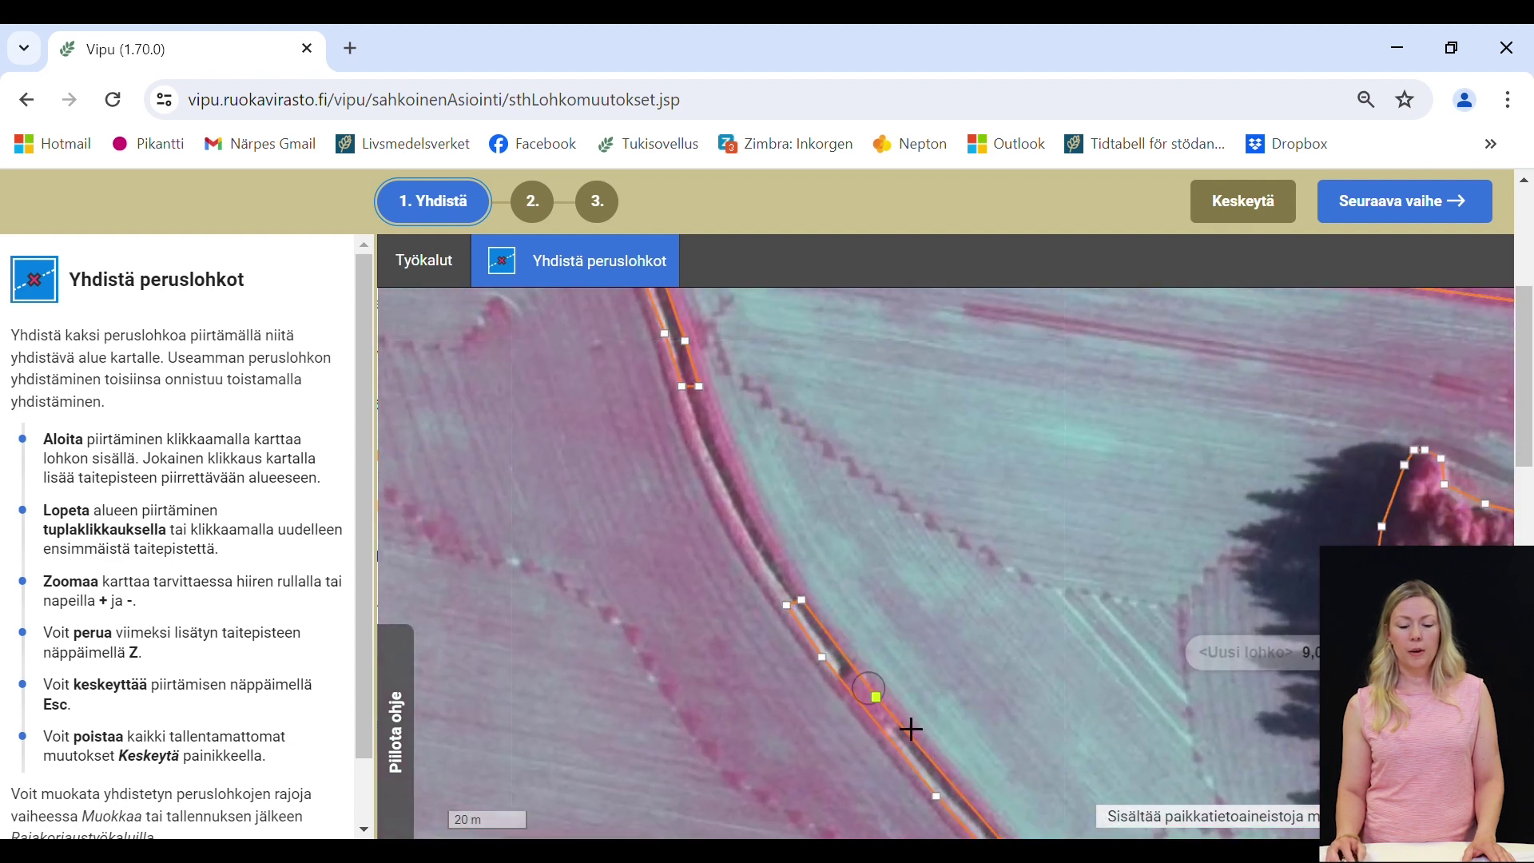
{"action": "left_click", "coordinate": [1381, 219]}
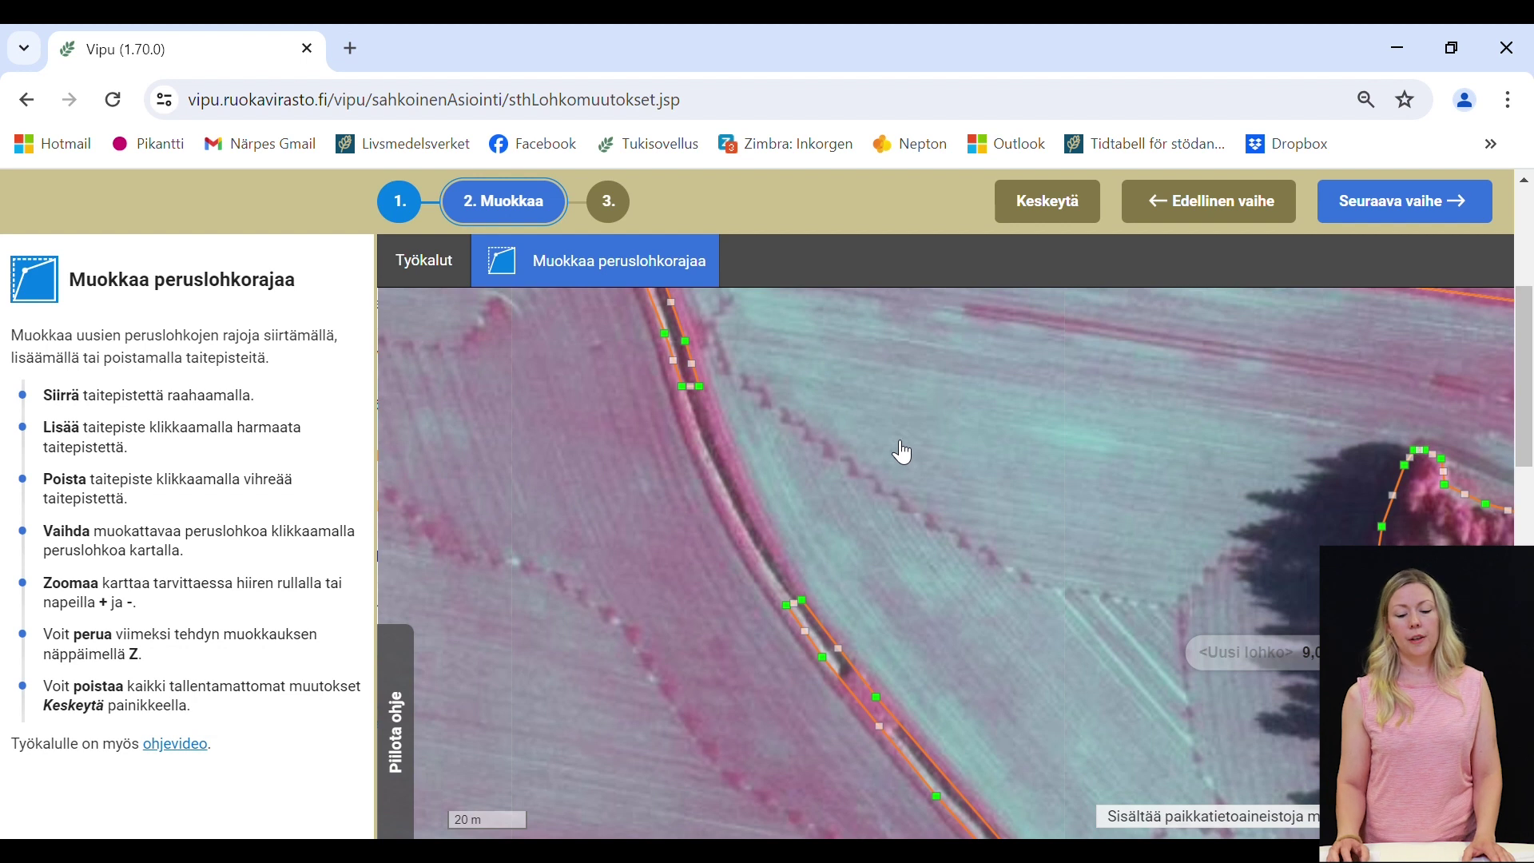
{"action": "left_click_drag", "start_coordinate": [928, 592], "coordinate": [859, 442]}
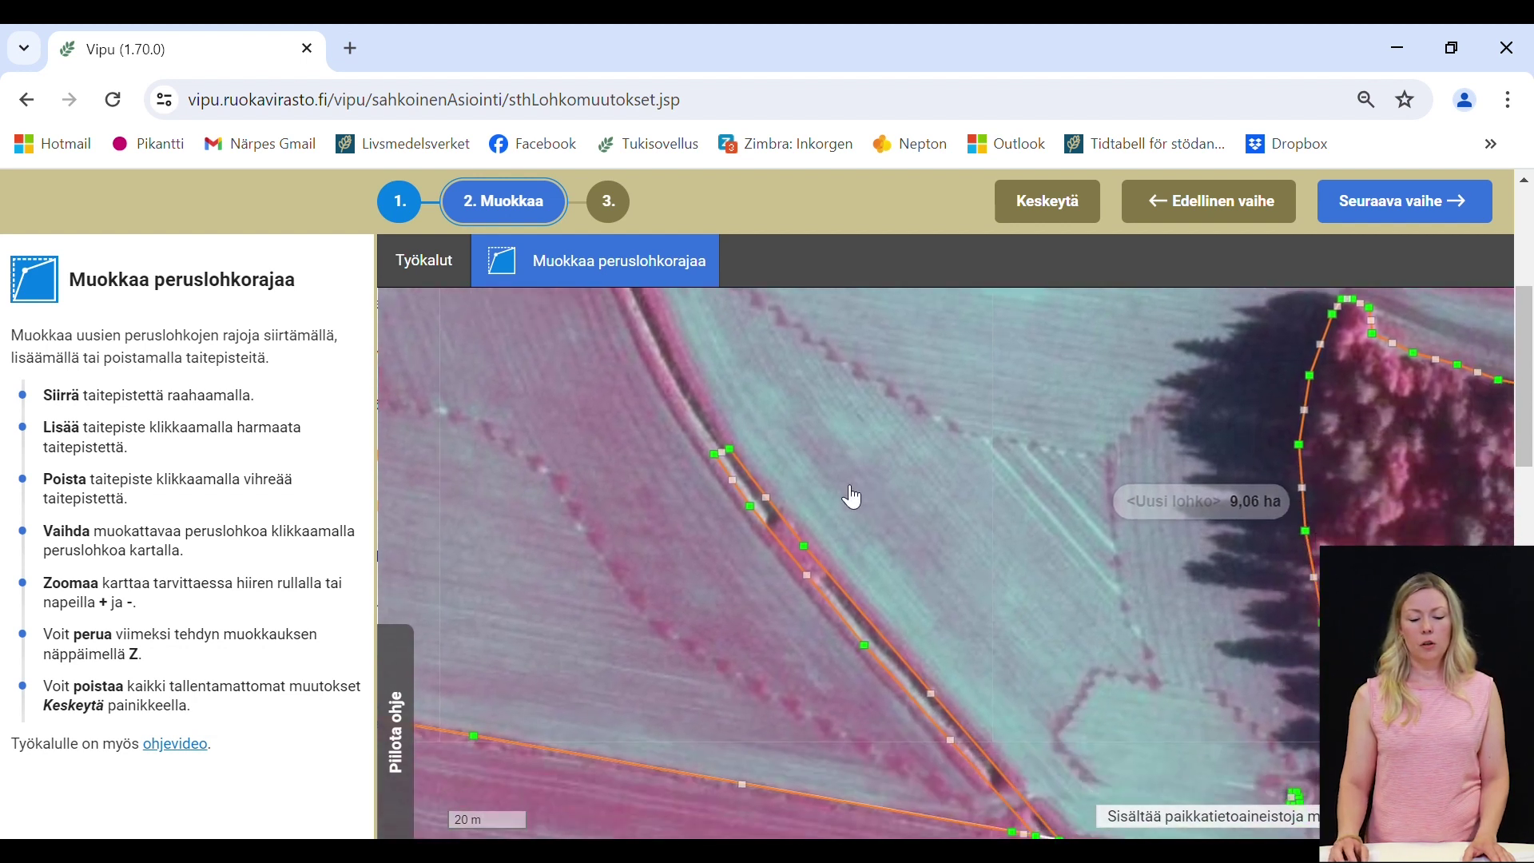
{"action": "scroll", "coordinate": [846, 492], "scroll_direction": "up", "scroll_amount": 1}
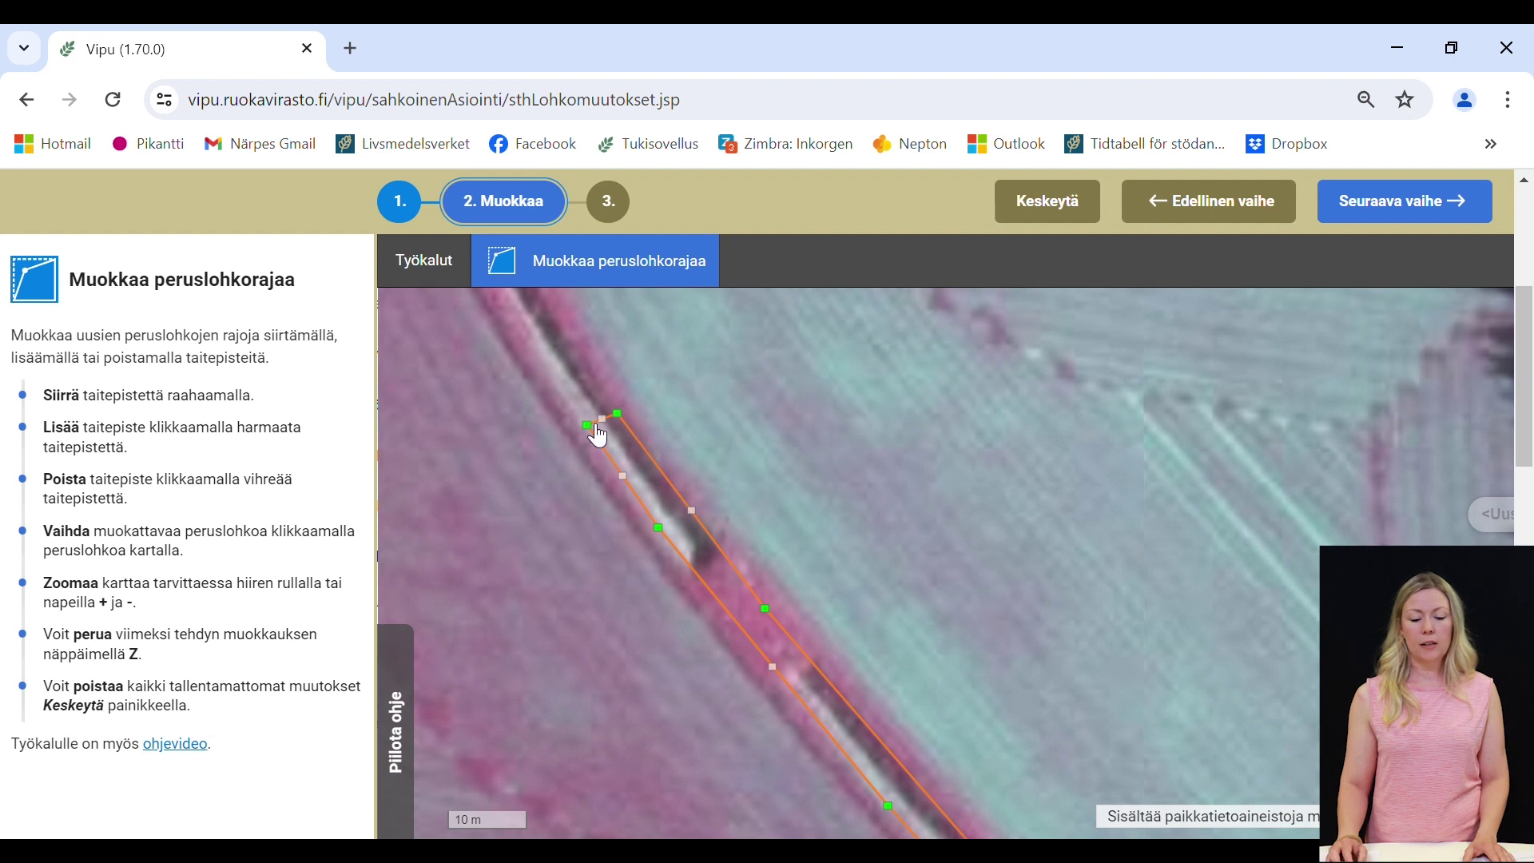
{"action": "left_click", "coordinate": [590, 425]}
{"action": "left_click", "coordinate": [624, 417]}
{"action": "left_click", "coordinate": [661, 531]}
{"action": "left_click", "coordinate": [766, 611]}
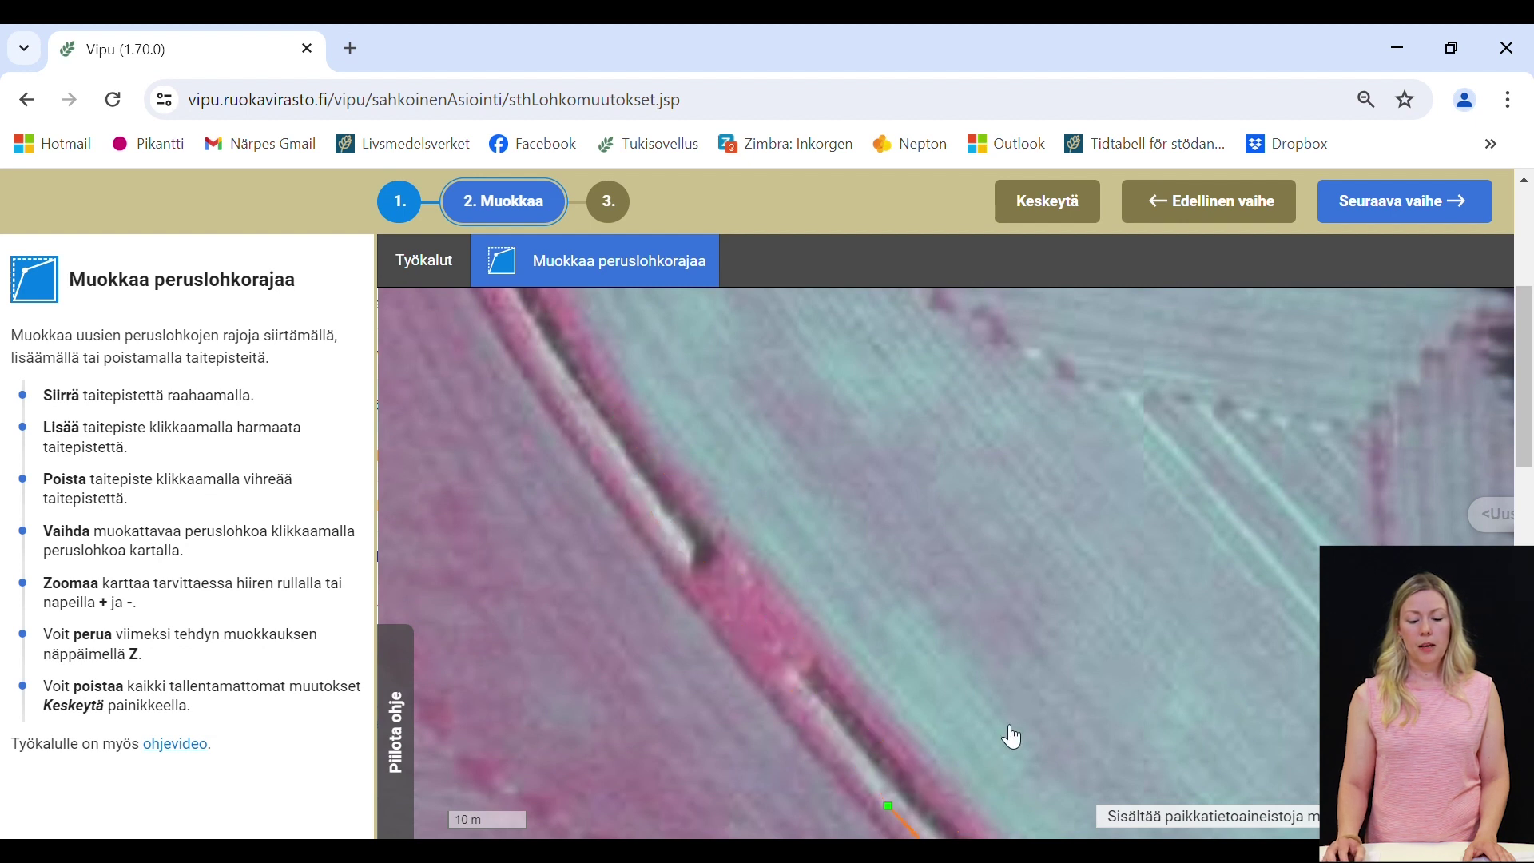
- Delete the remaining vertex of the southern ditch cut-out so the merged parcel closes over it down to the south boundary
{"action": "scroll", "coordinate": [1011, 736], "scroll_direction": "down", "scroll_amount": 3}
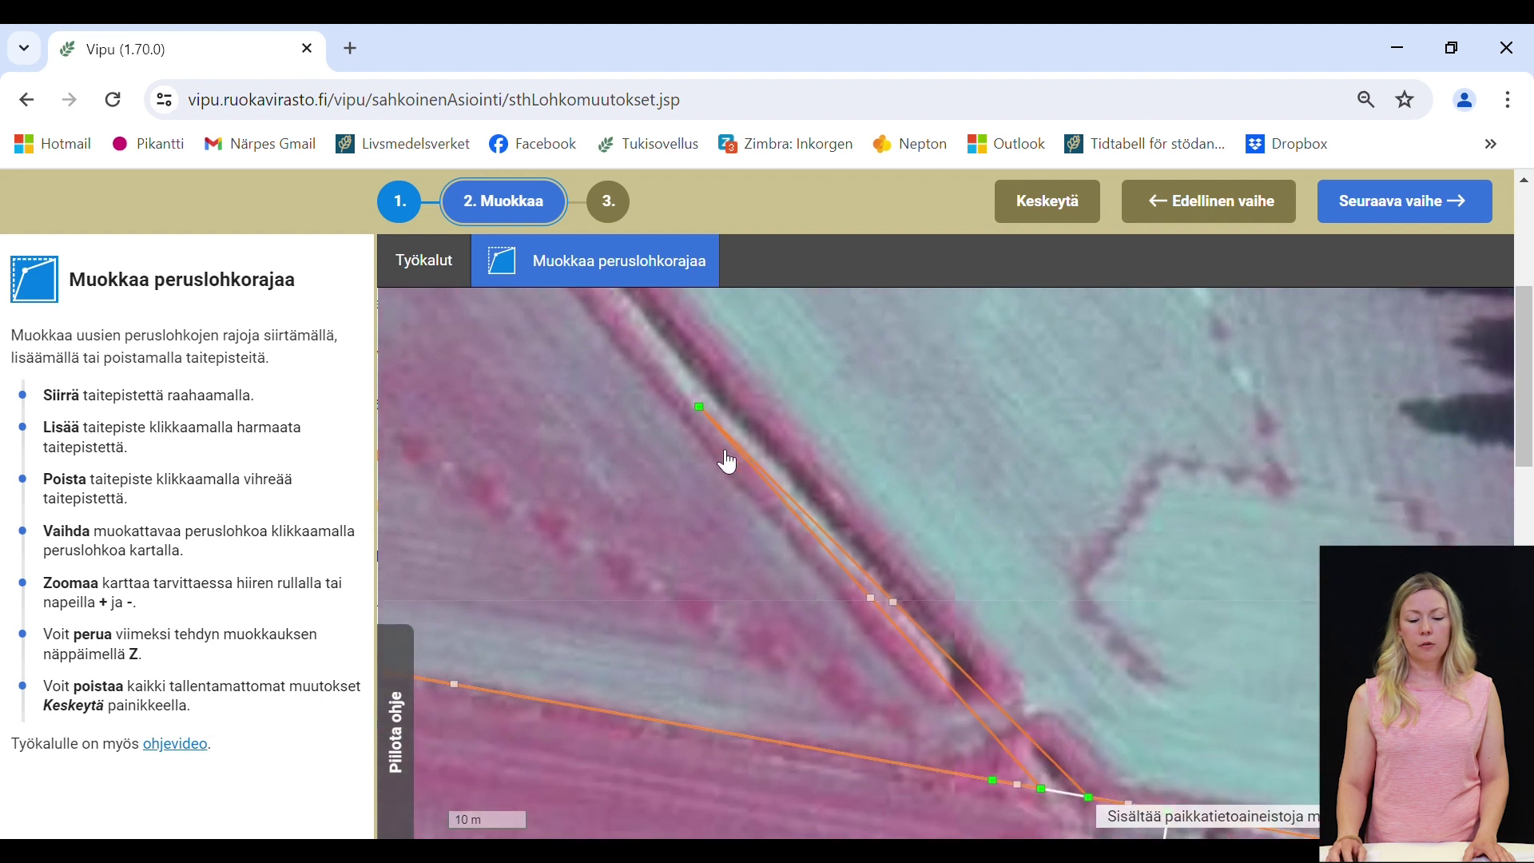
{"action": "left_click", "coordinate": [704, 412]}
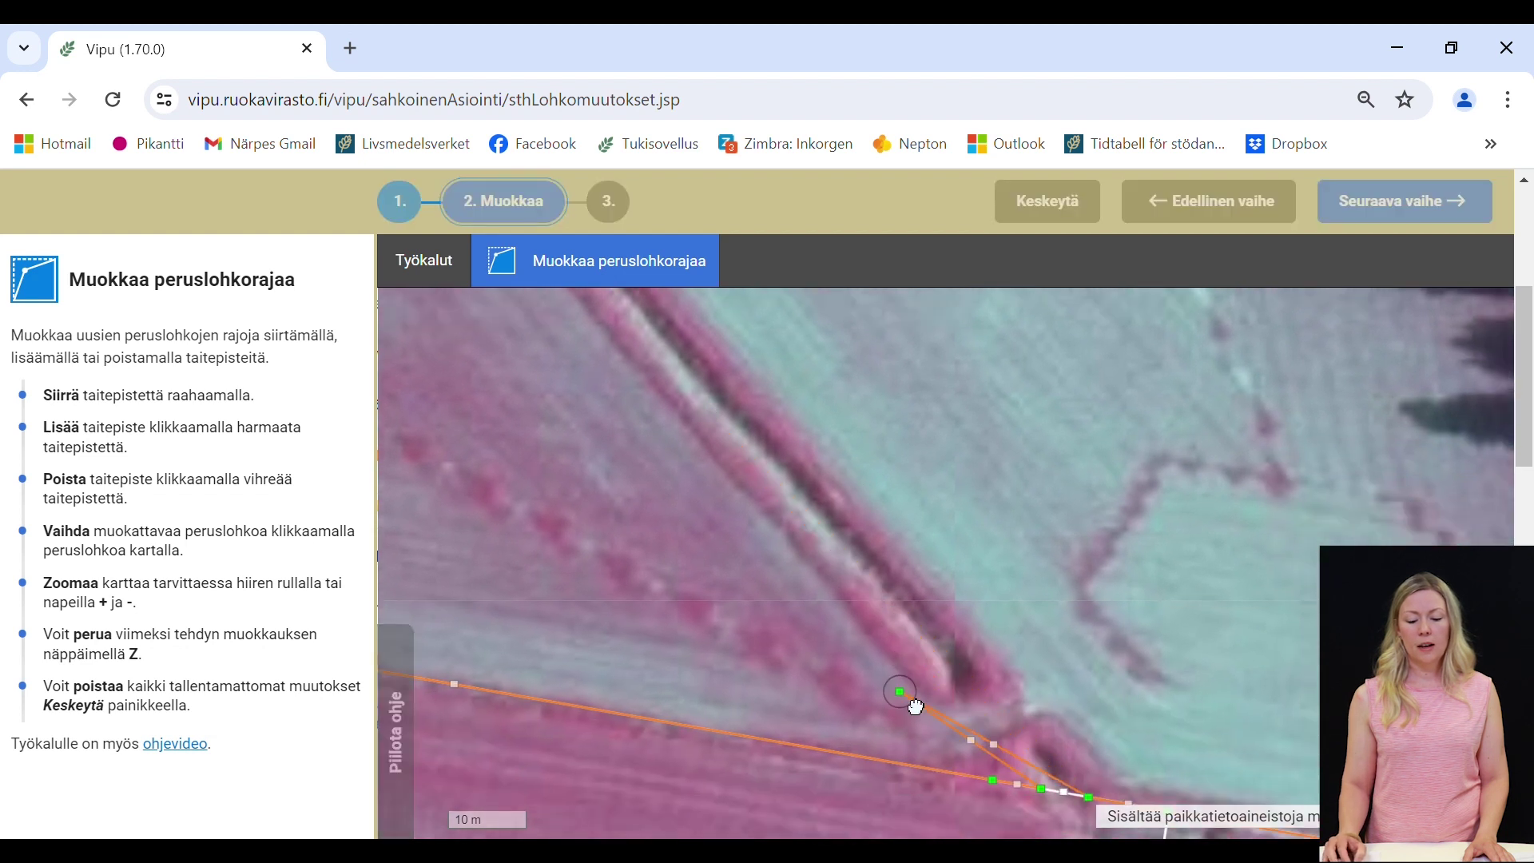
{"action": "left_click_drag", "start_coordinate": [915, 707], "coordinate": [941, 689]}
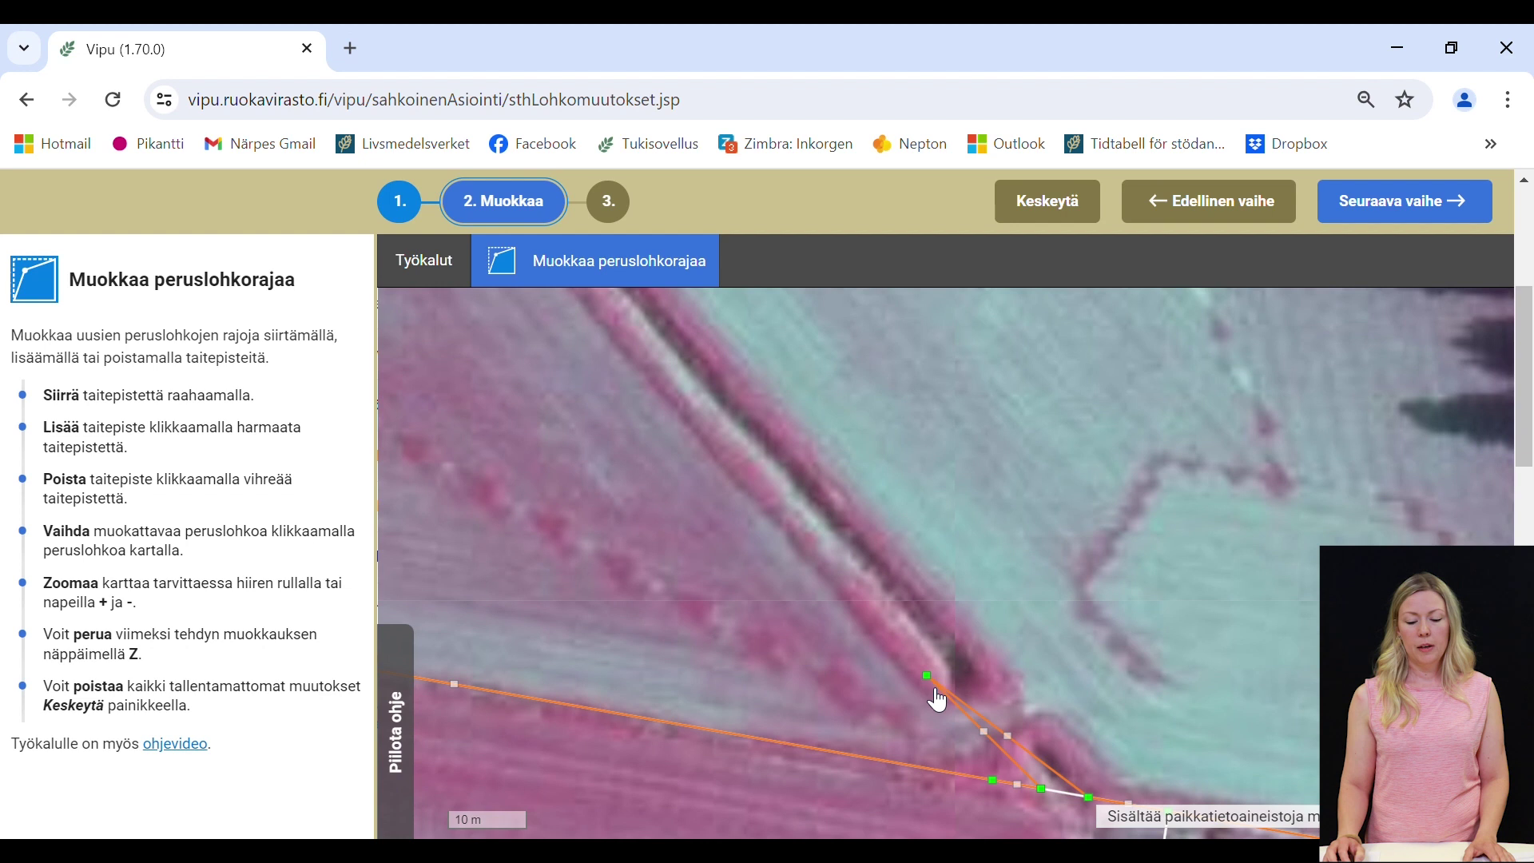
{"action": "left_click", "coordinate": [938, 688]}
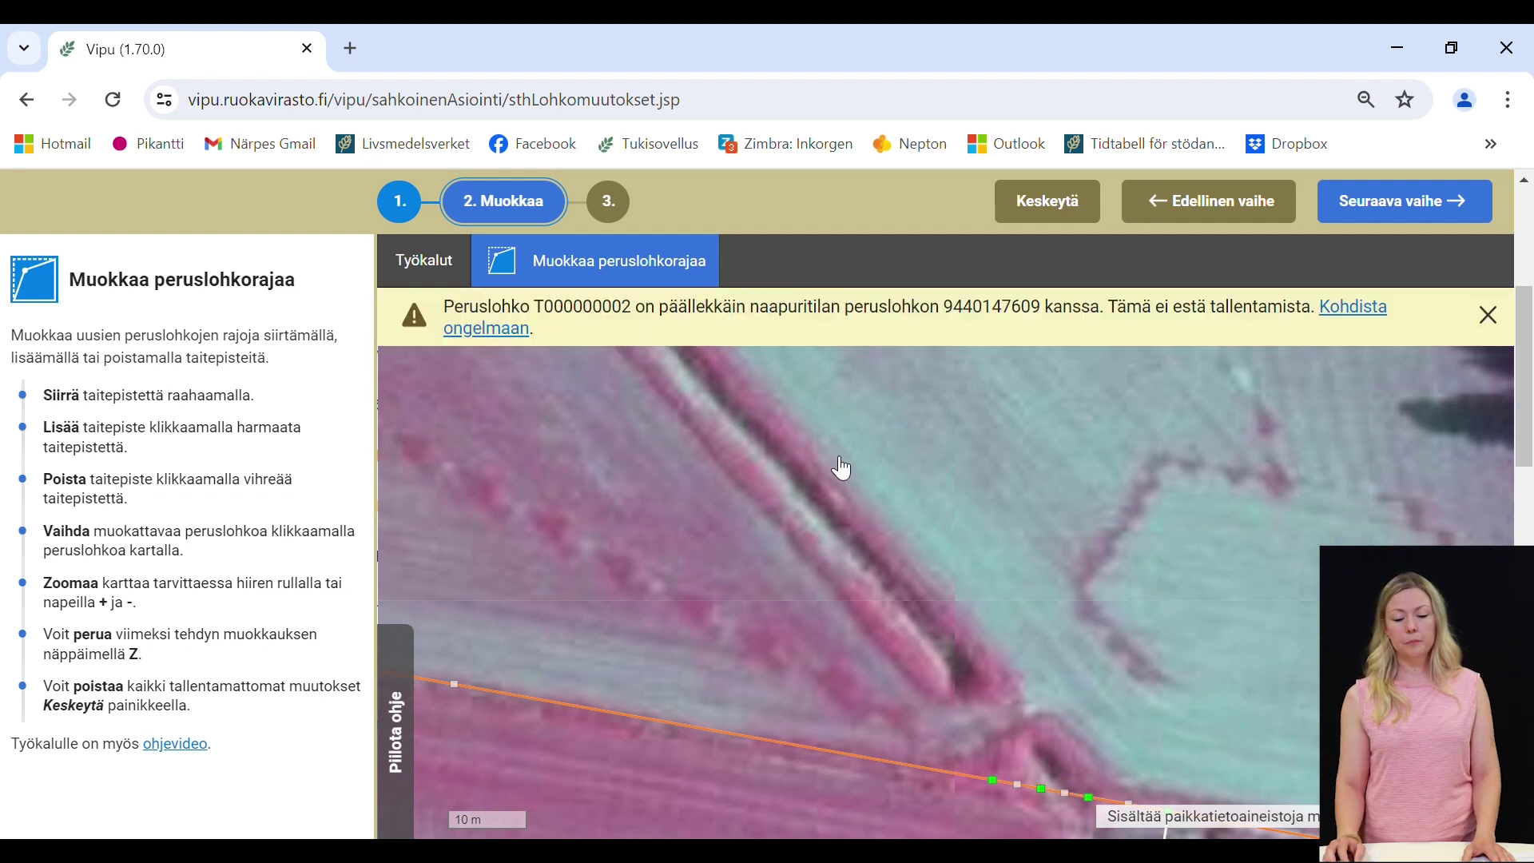
- Delete all vertices of the northern ditch cut-out so the merged parcel closes over it up to the north boundary
{"action": "left_click_drag", "start_coordinate": [839, 472], "coordinate": [1098, 728]}
{"action": "left_click_drag", "start_coordinate": [880, 484], "coordinate": [1051, 712]}
{"action": "left_click_drag", "start_coordinate": [934, 565], "coordinate": [1005, 693]}
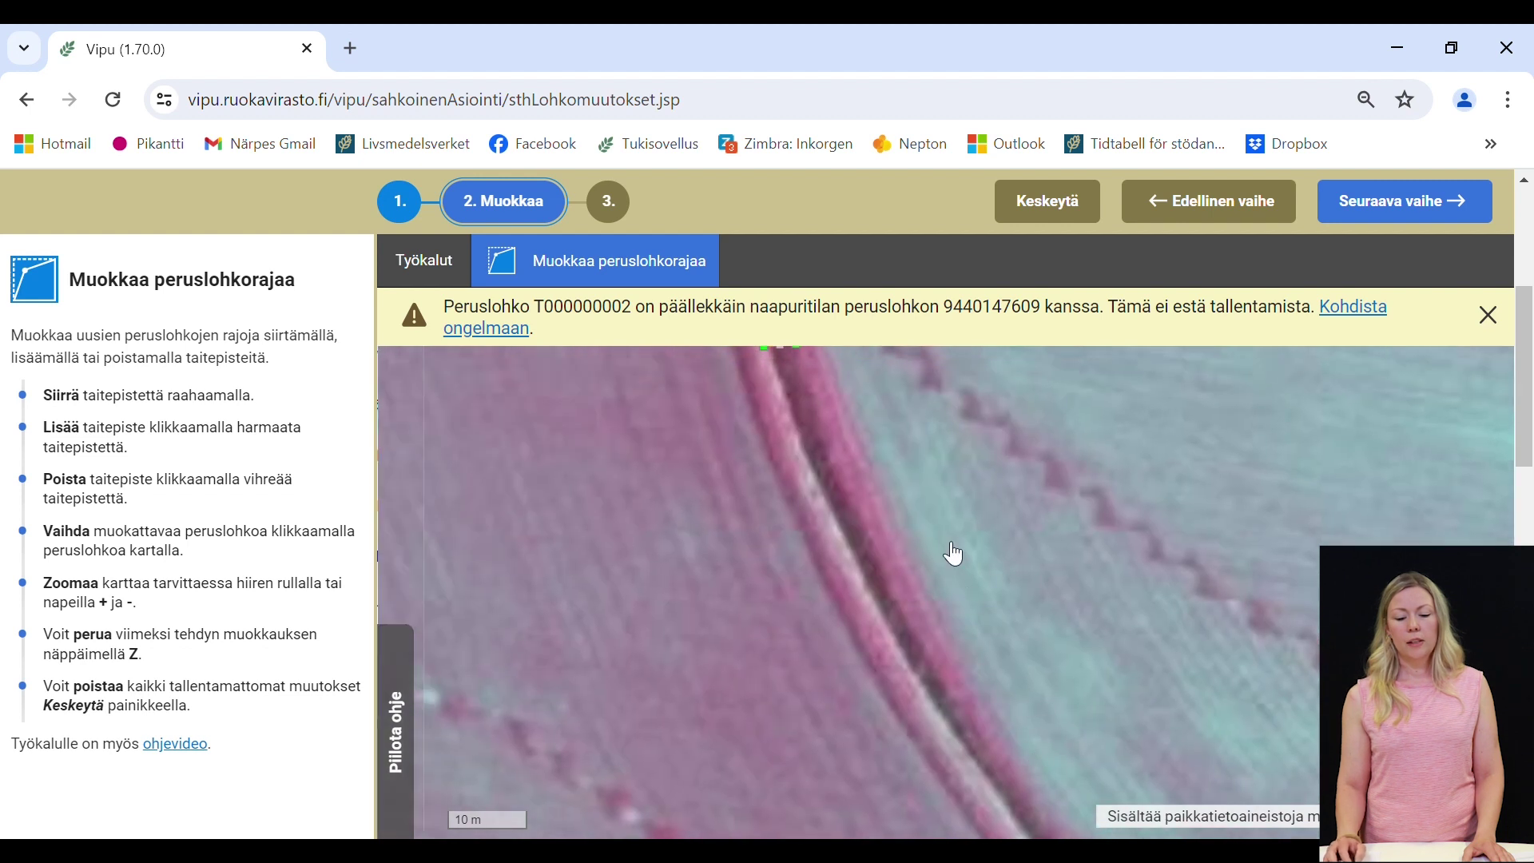
{"action": "left_click", "coordinate": [906, 646]}
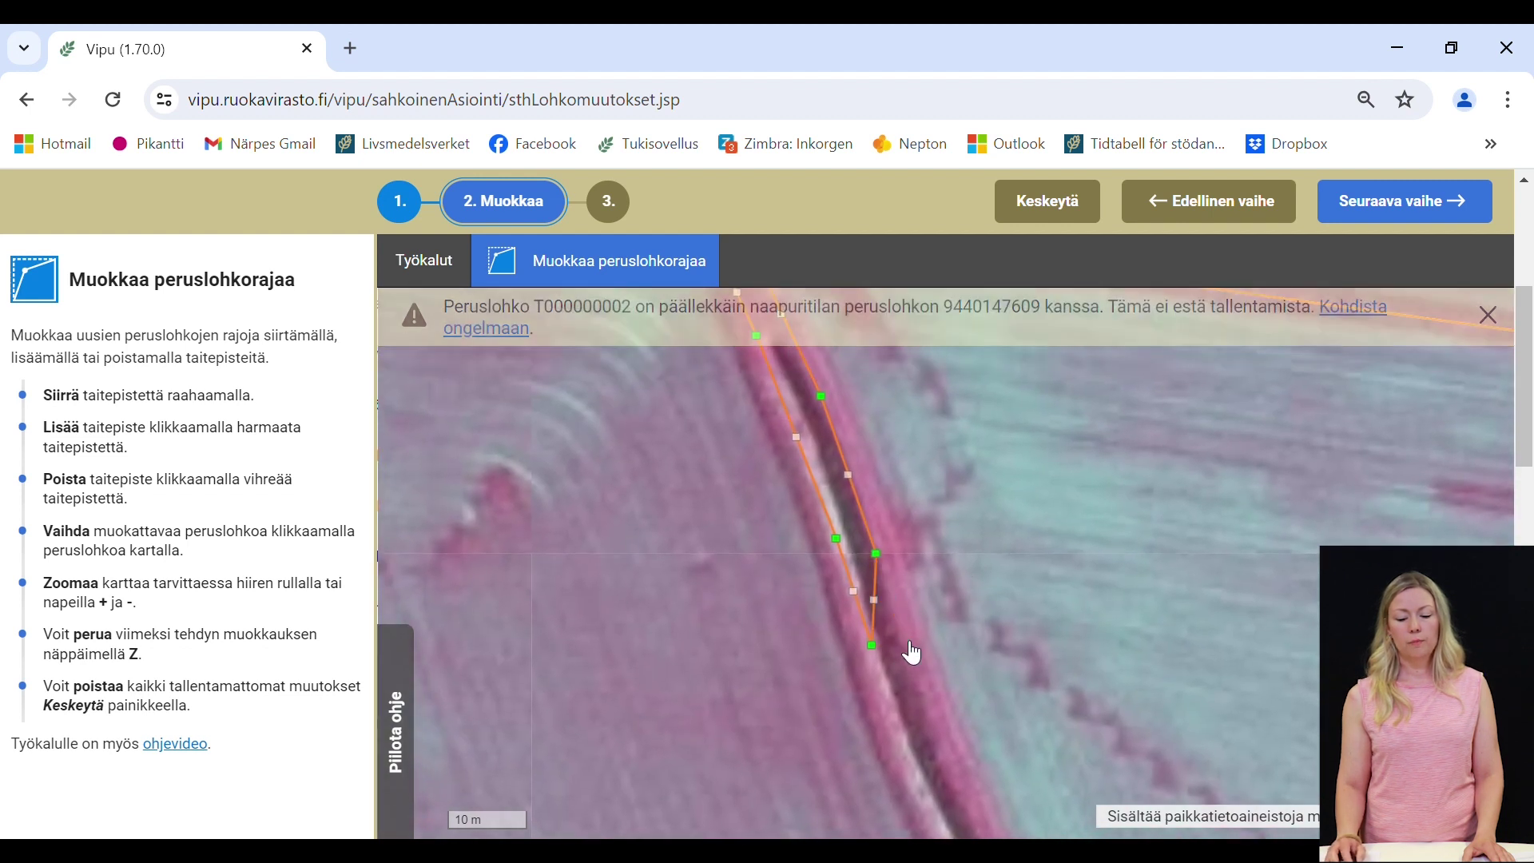
{"action": "left_click", "coordinate": [873, 646]}
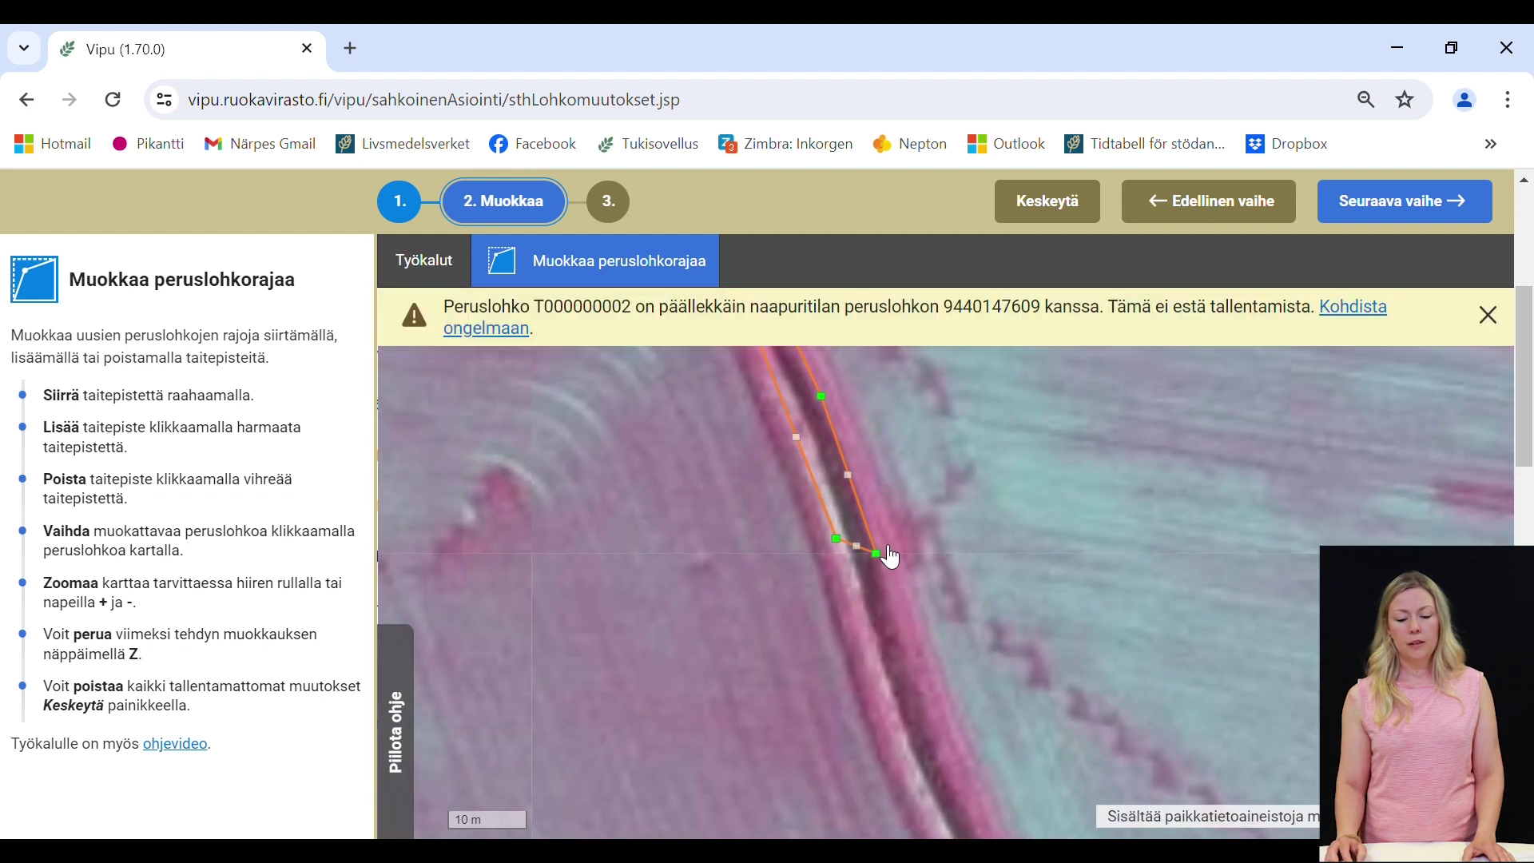
{"action": "left_click", "coordinate": [877, 554]}
{"action": "left_click", "coordinate": [836, 538]}
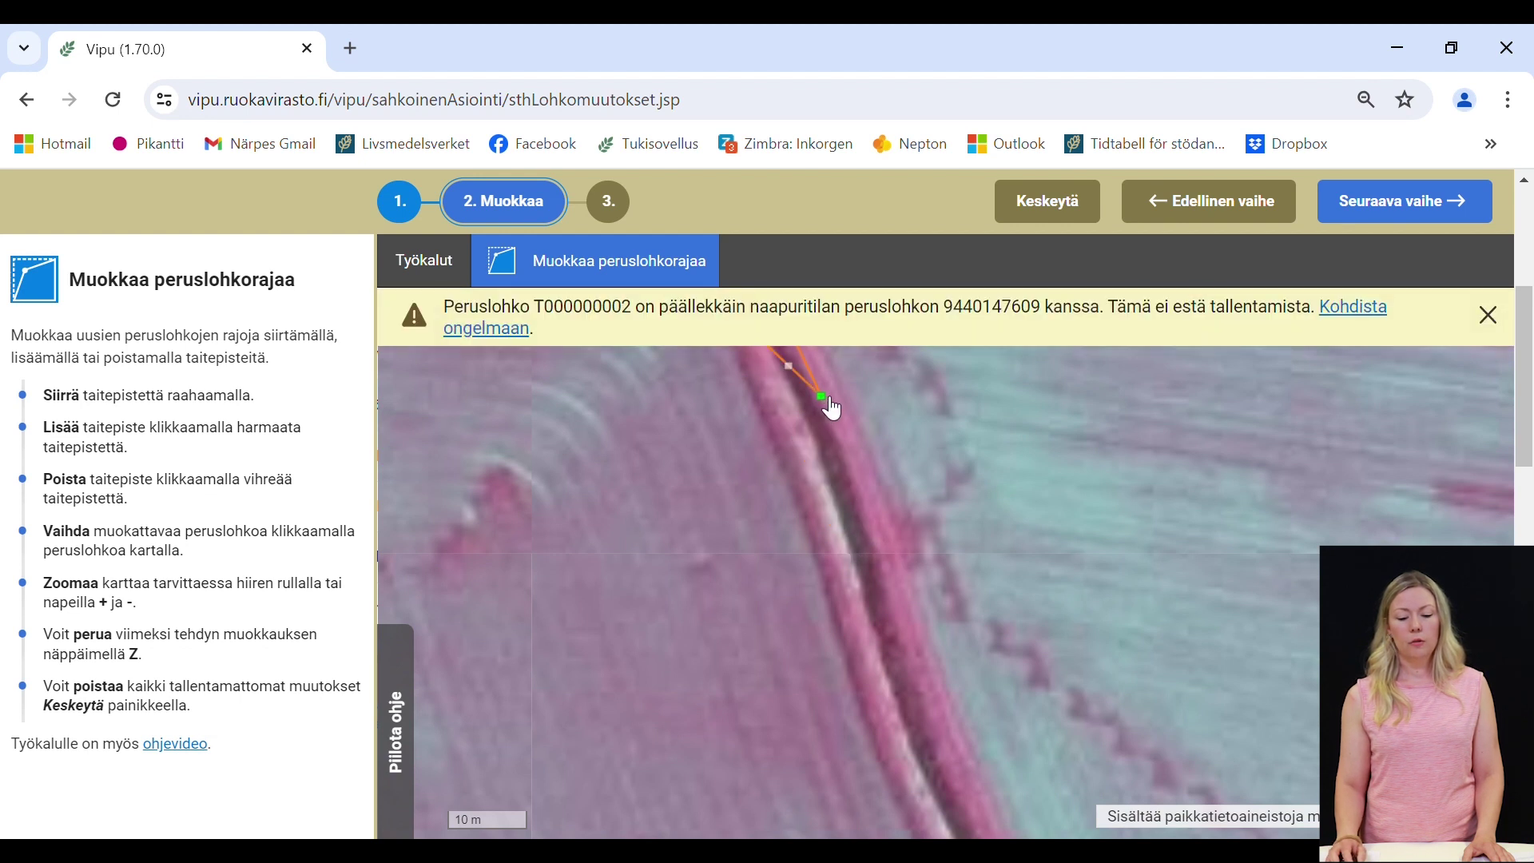
{"action": "left_click_drag", "start_coordinate": [831, 408], "coordinate": [808, 629]}
{"action": "left_click", "coordinate": [798, 614]}
{"action": "left_click", "coordinate": [759, 527]}
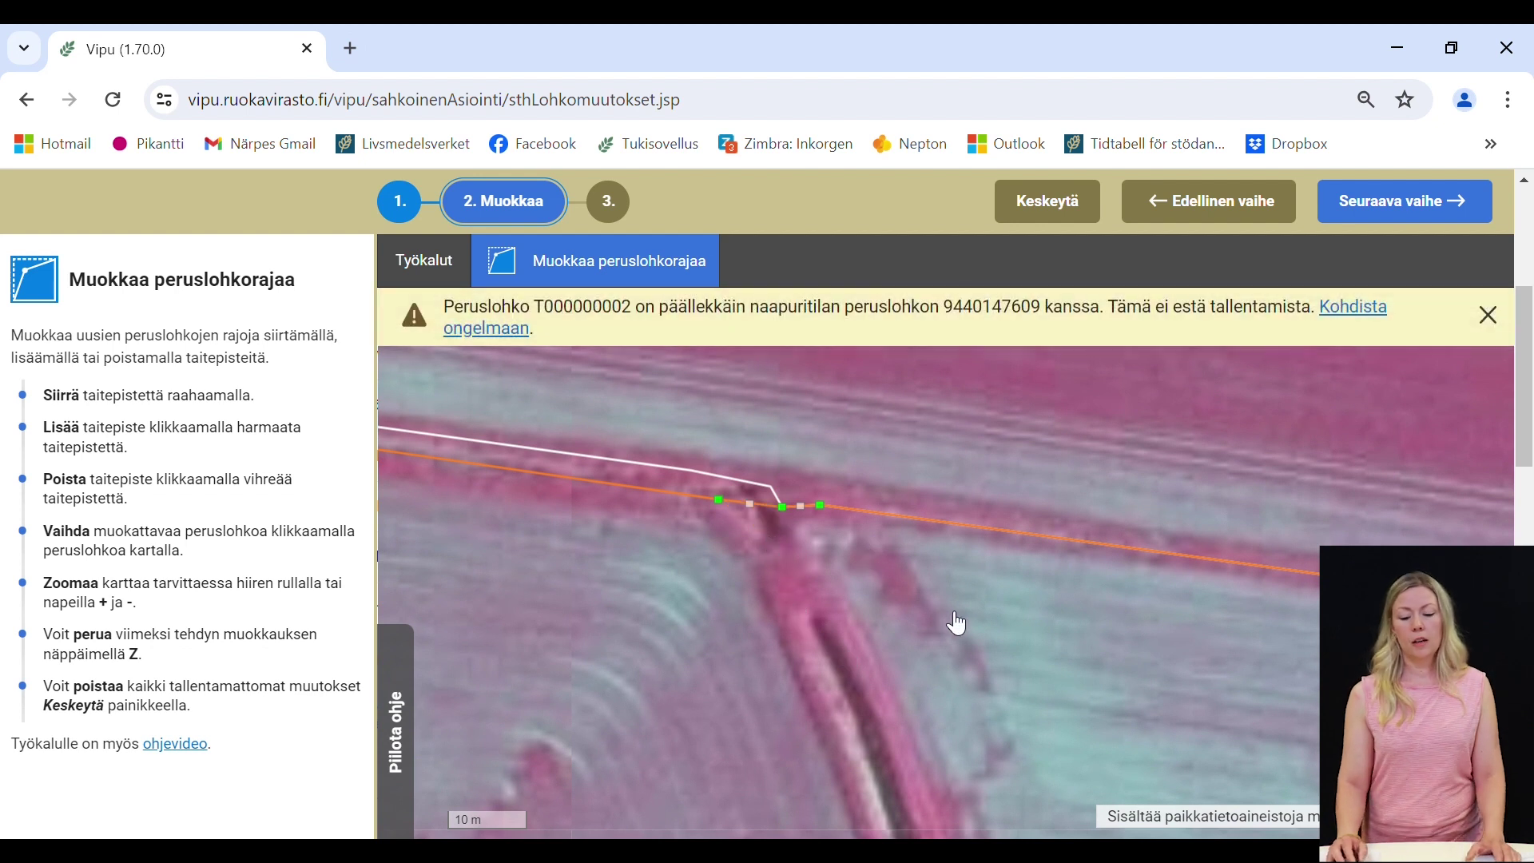
- Check the merged parcel's edited outline and proceed from boundary editing to the next stage
{"action": "scroll", "coordinate": [955, 620], "scroll_direction": "down", "scroll_amount": 1}
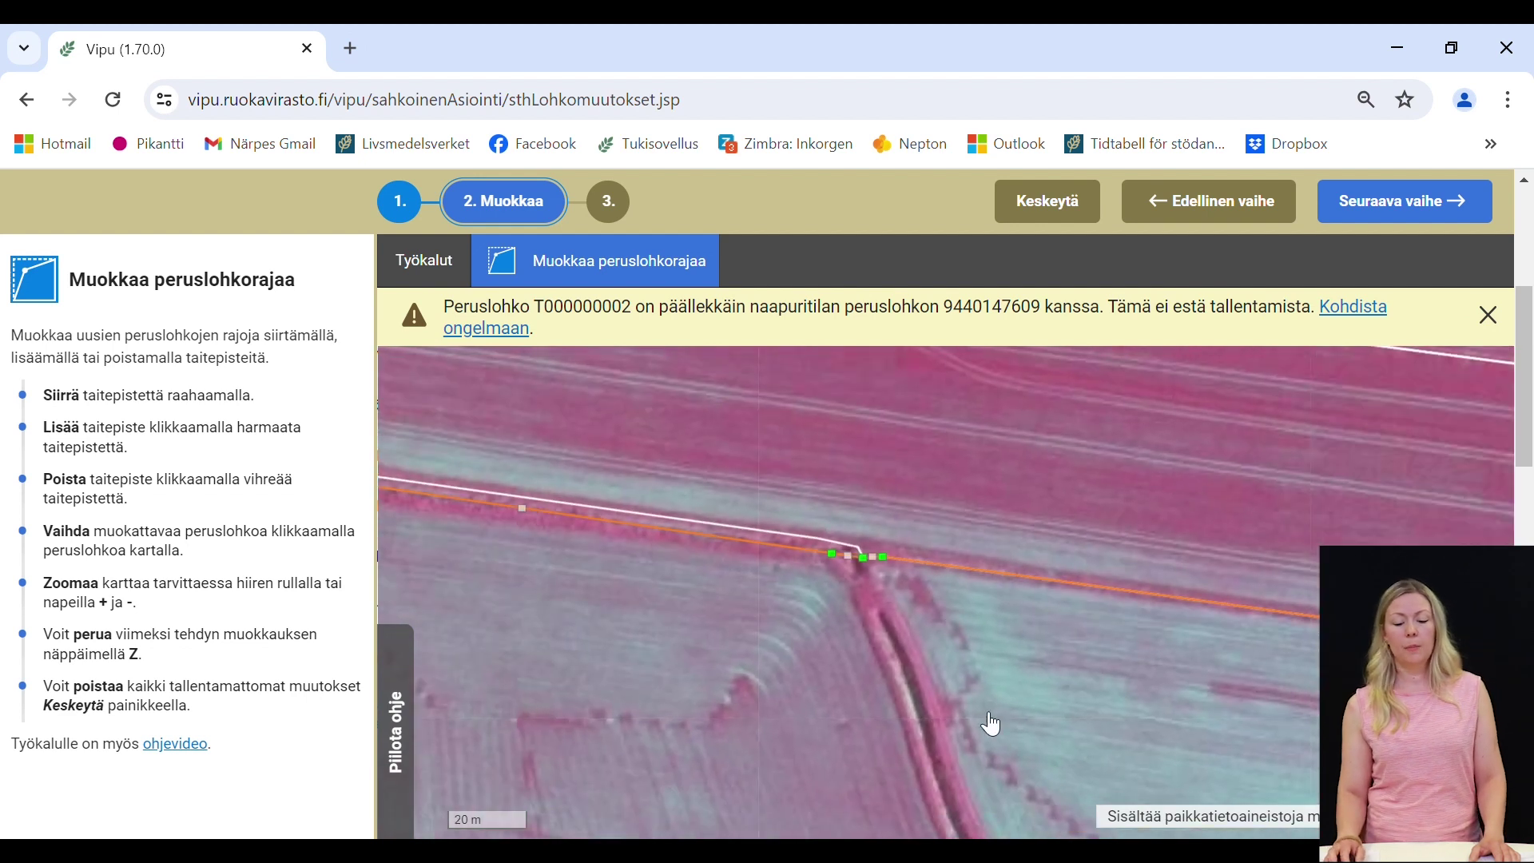
{"action": "left_click_drag", "start_coordinate": [989, 725], "coordinate": [974, 622]}
{"action": "scroll", "coordinate": [968, 622], "scroll_direction": "down", "scroll_amount": 1}
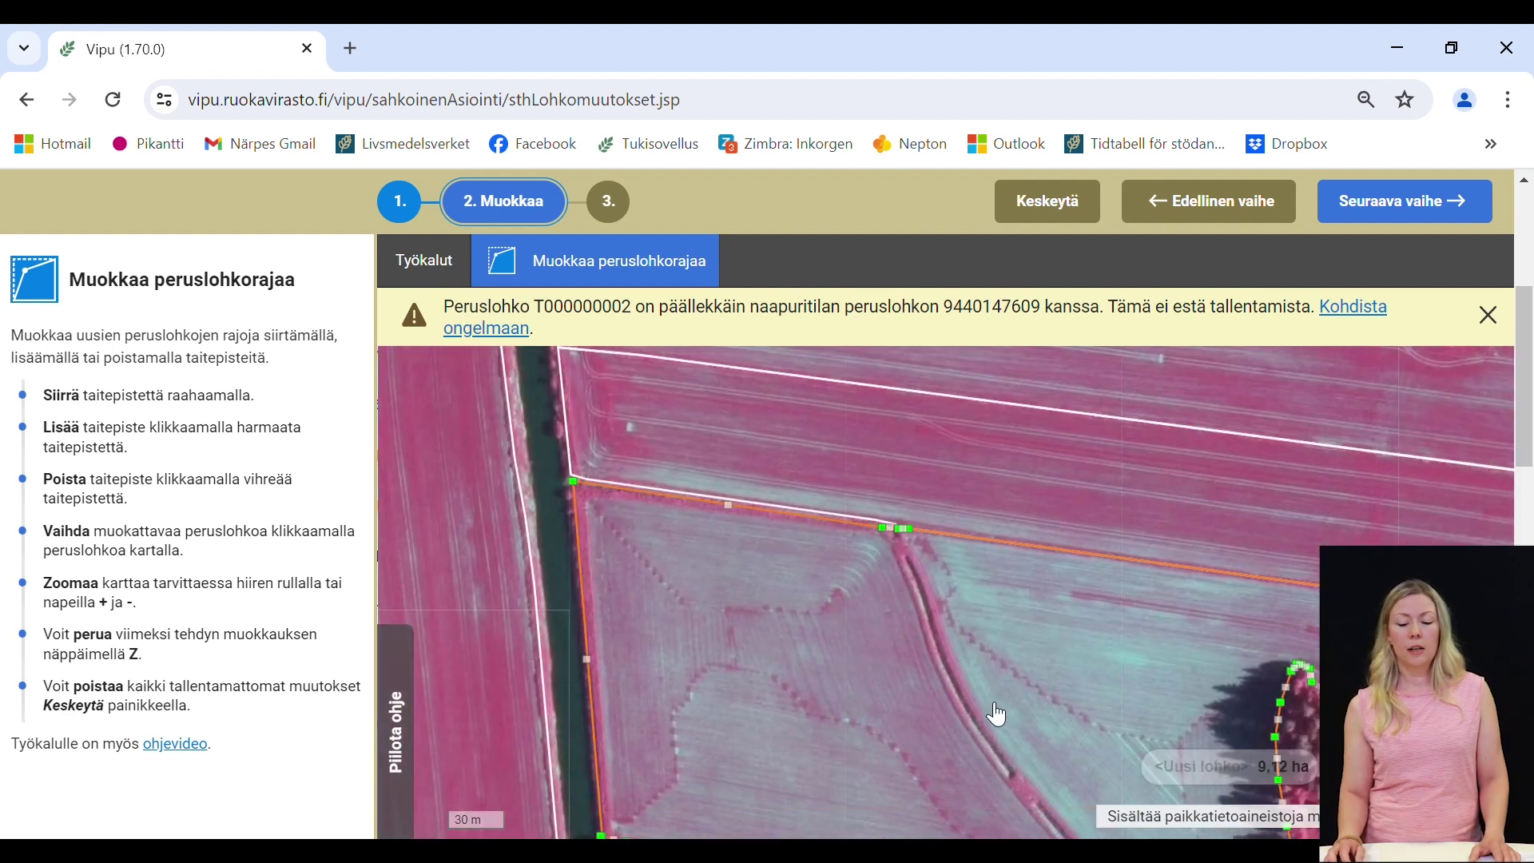
{"action": "left_click_drag", "start_coordinate": [993, 711], "coordinate": [985, 589]}
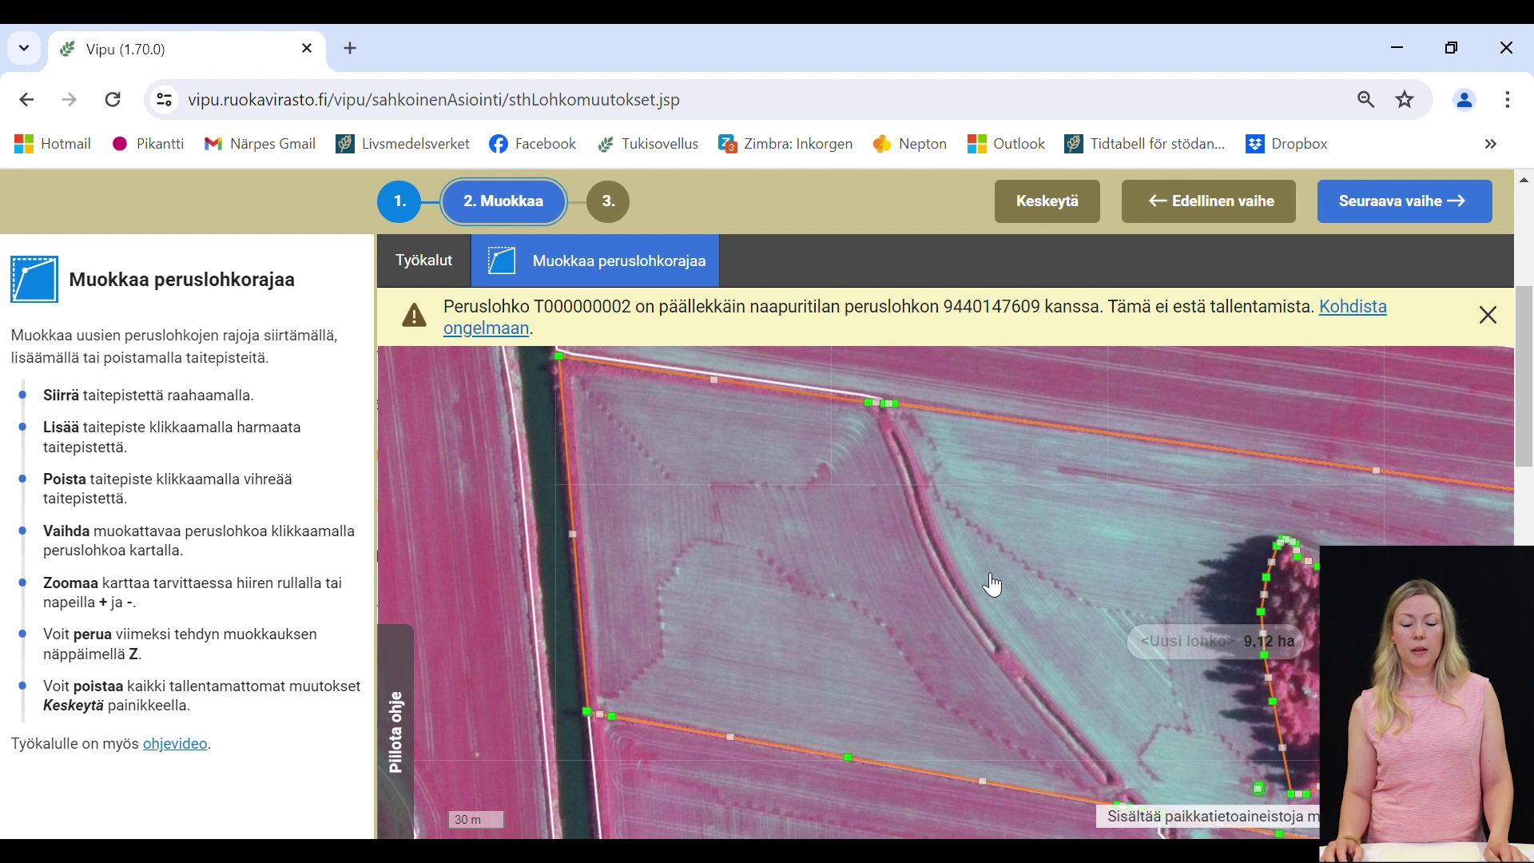
{"action": "left_click_drag", "start_coordinate": [1053, 668], "coordinate": [988, 566]}
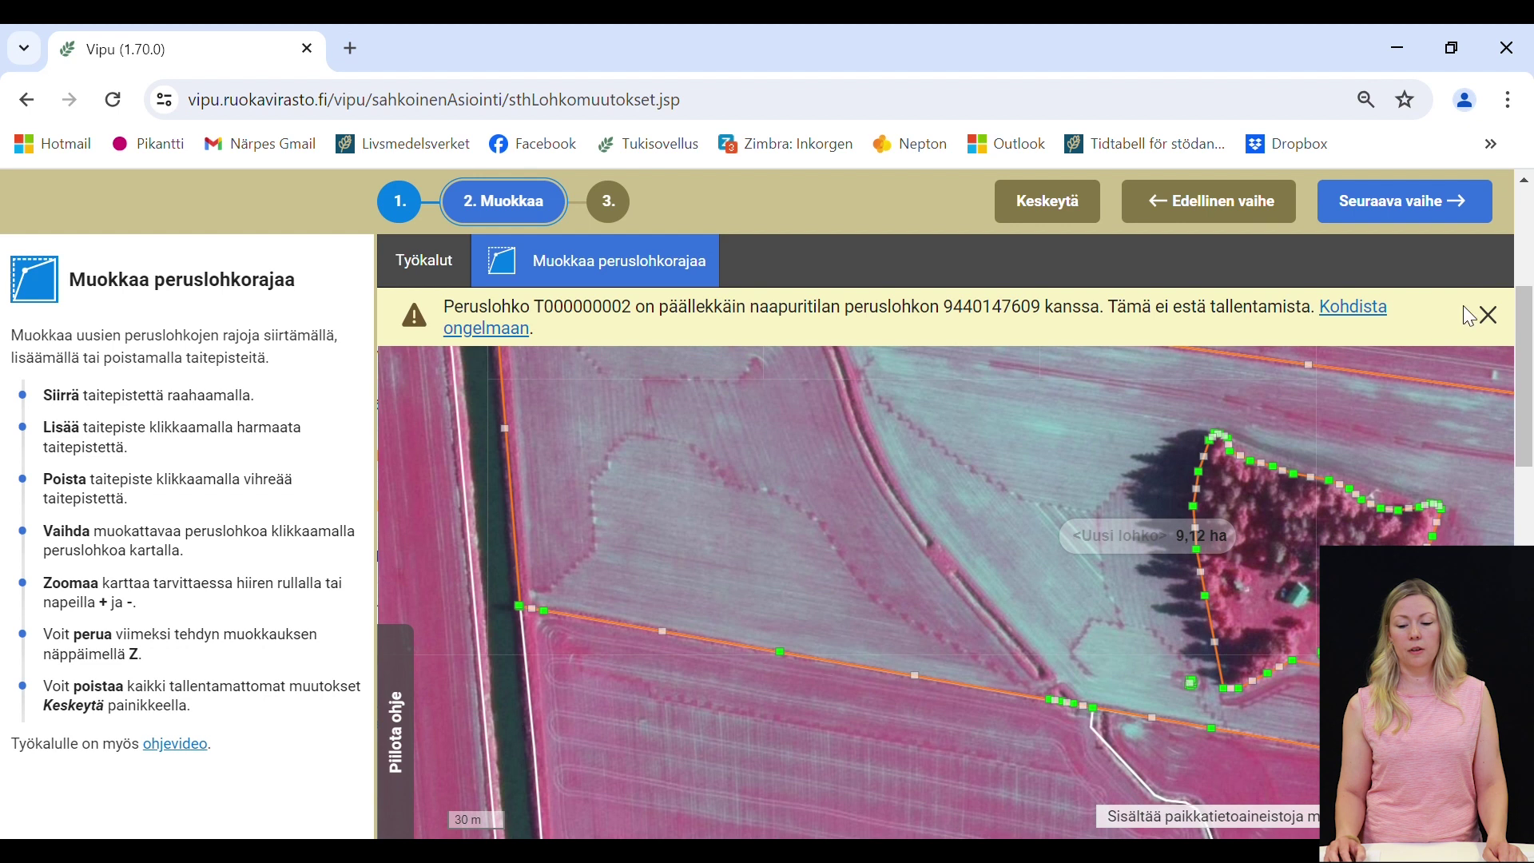
{"action": "left_click", "coordinate": [1447, 210]}
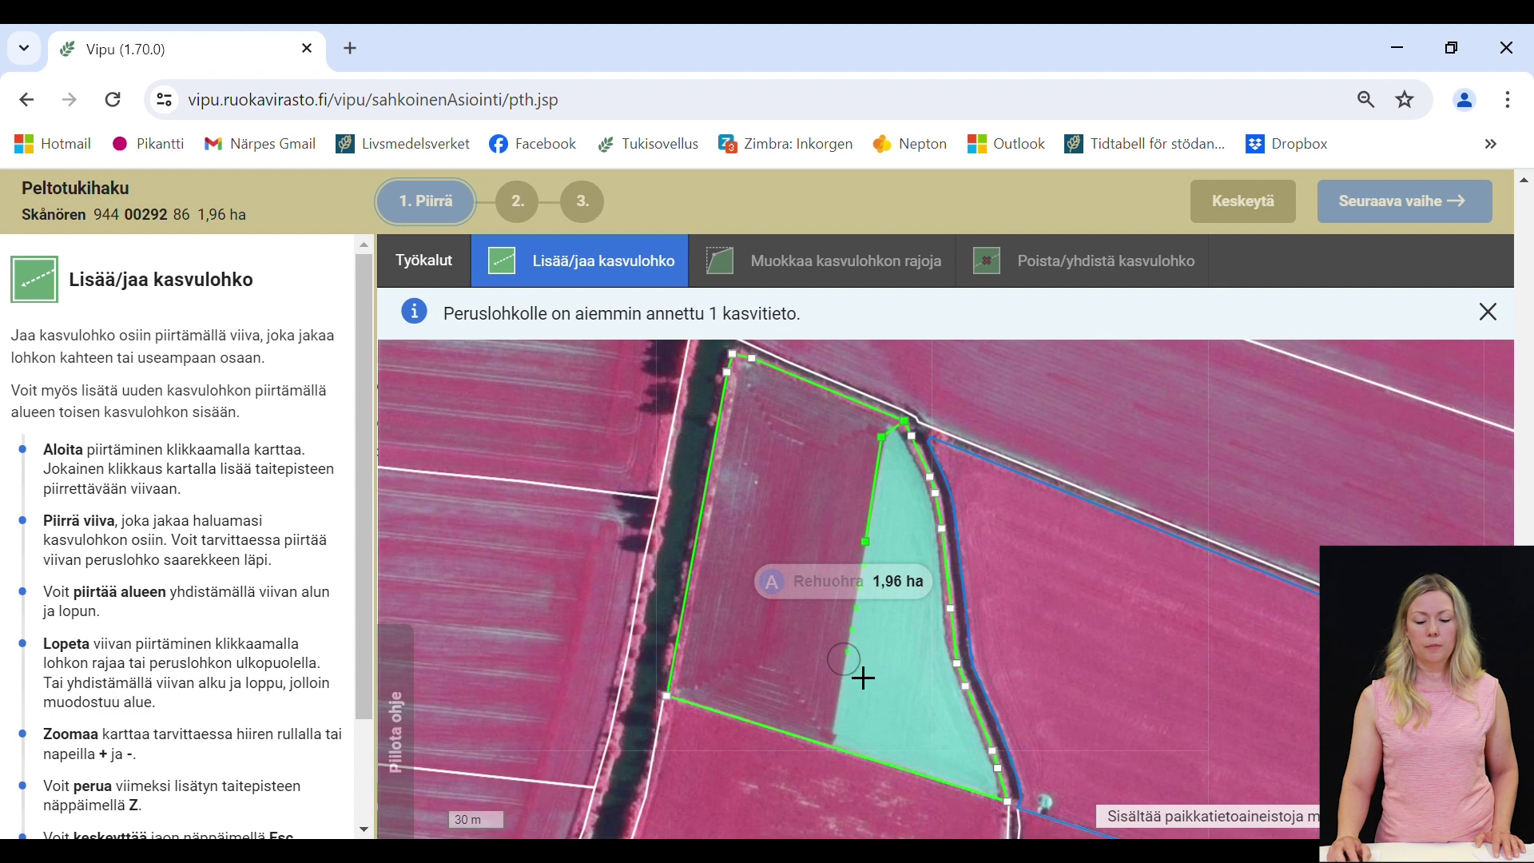
{"action": "left_click", "coordinate": [844, 659]}
{"action": "left_click", "coordinate": [826, 782]}
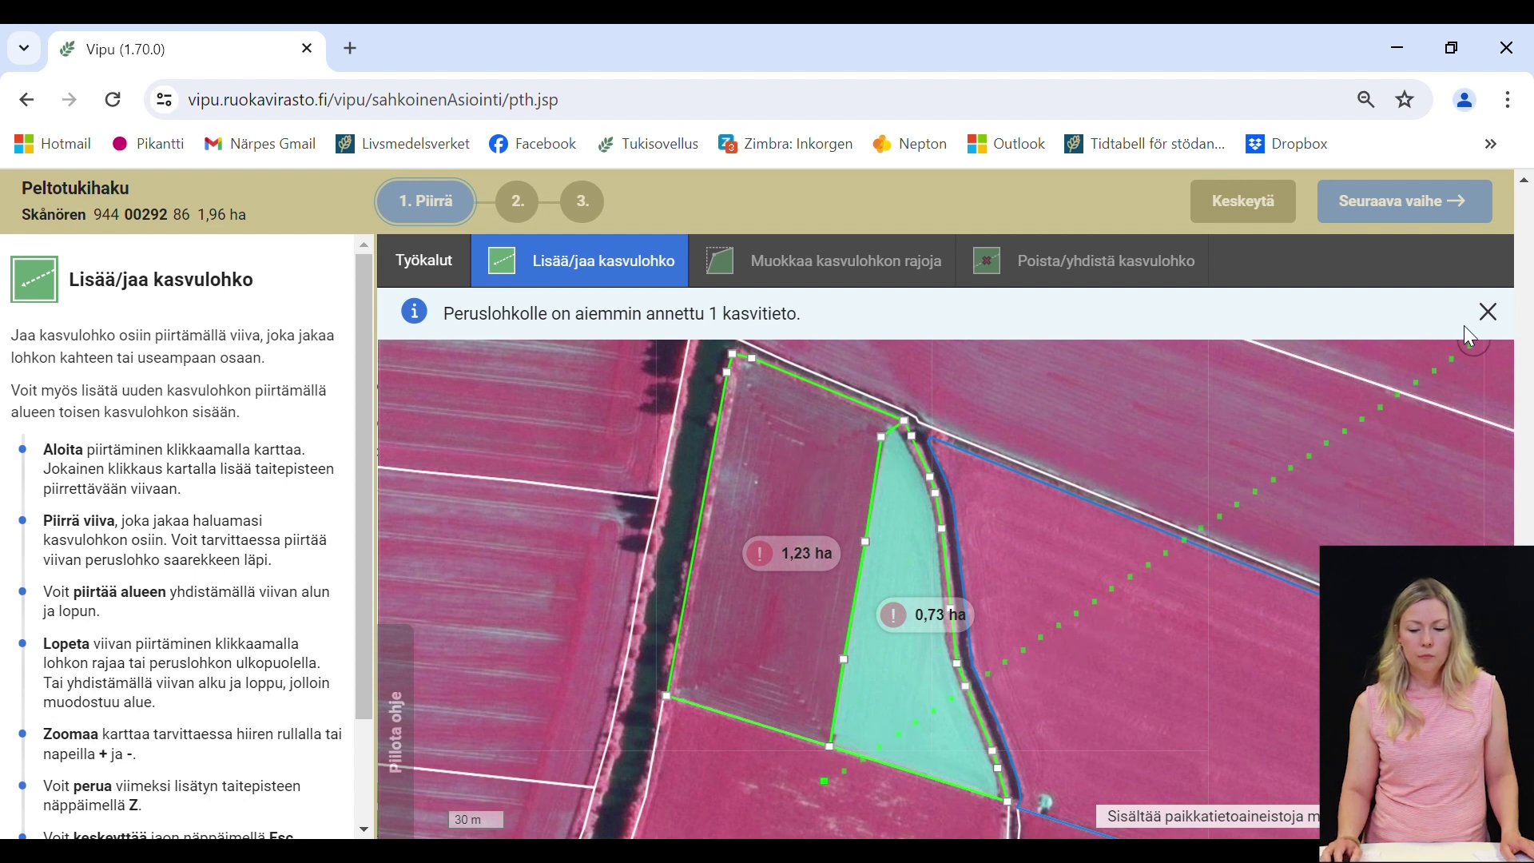
{"action": "left_click", "coordinate": [1487, 312]}
{"action": "left_click", "coordinate": [911, 610]}
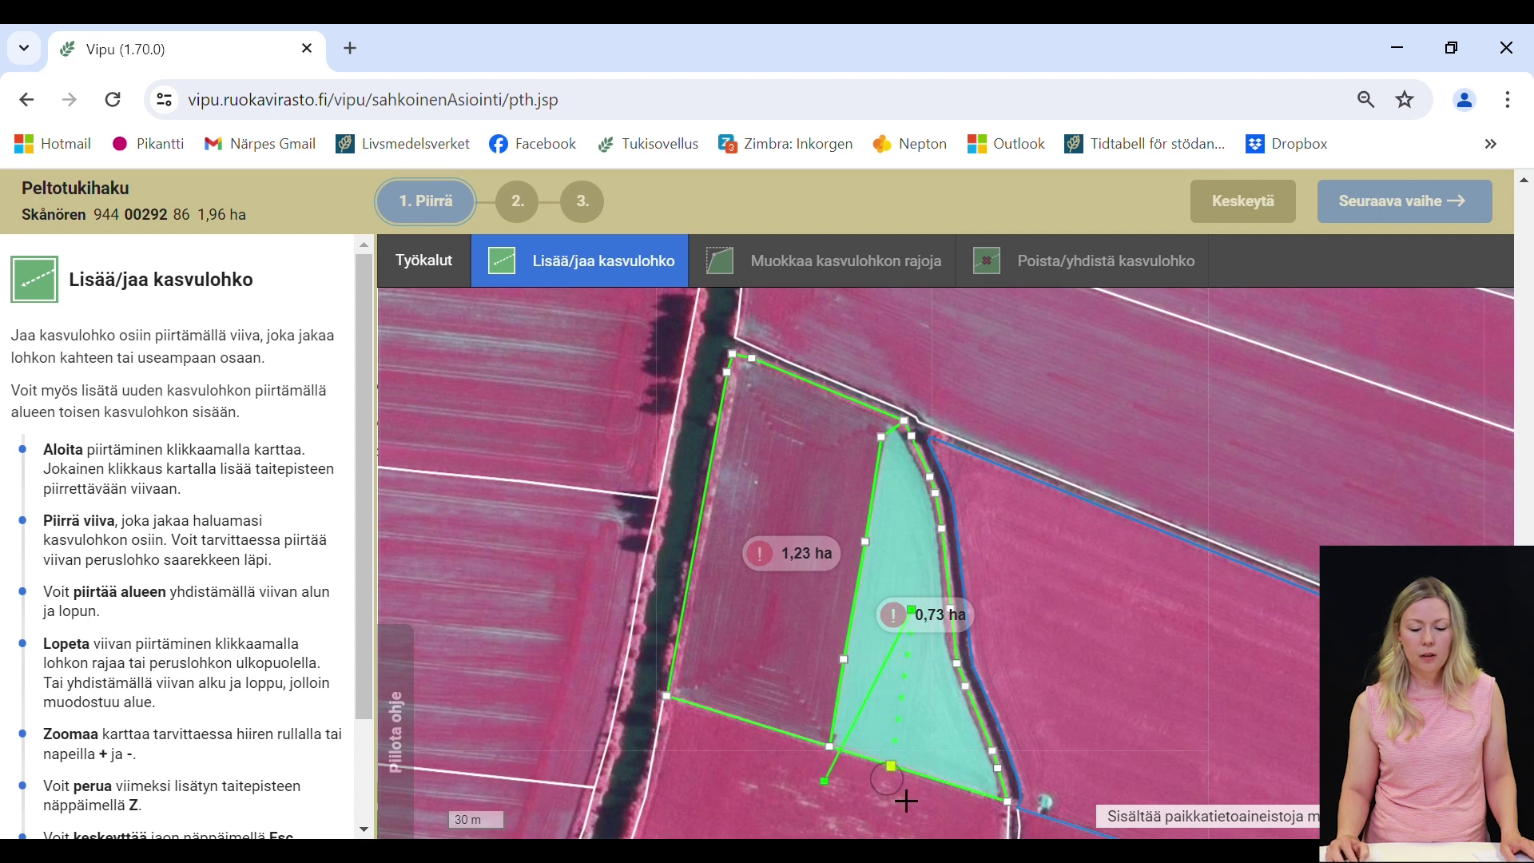
{"action": "left_click", "coordinate": [889, 765]}
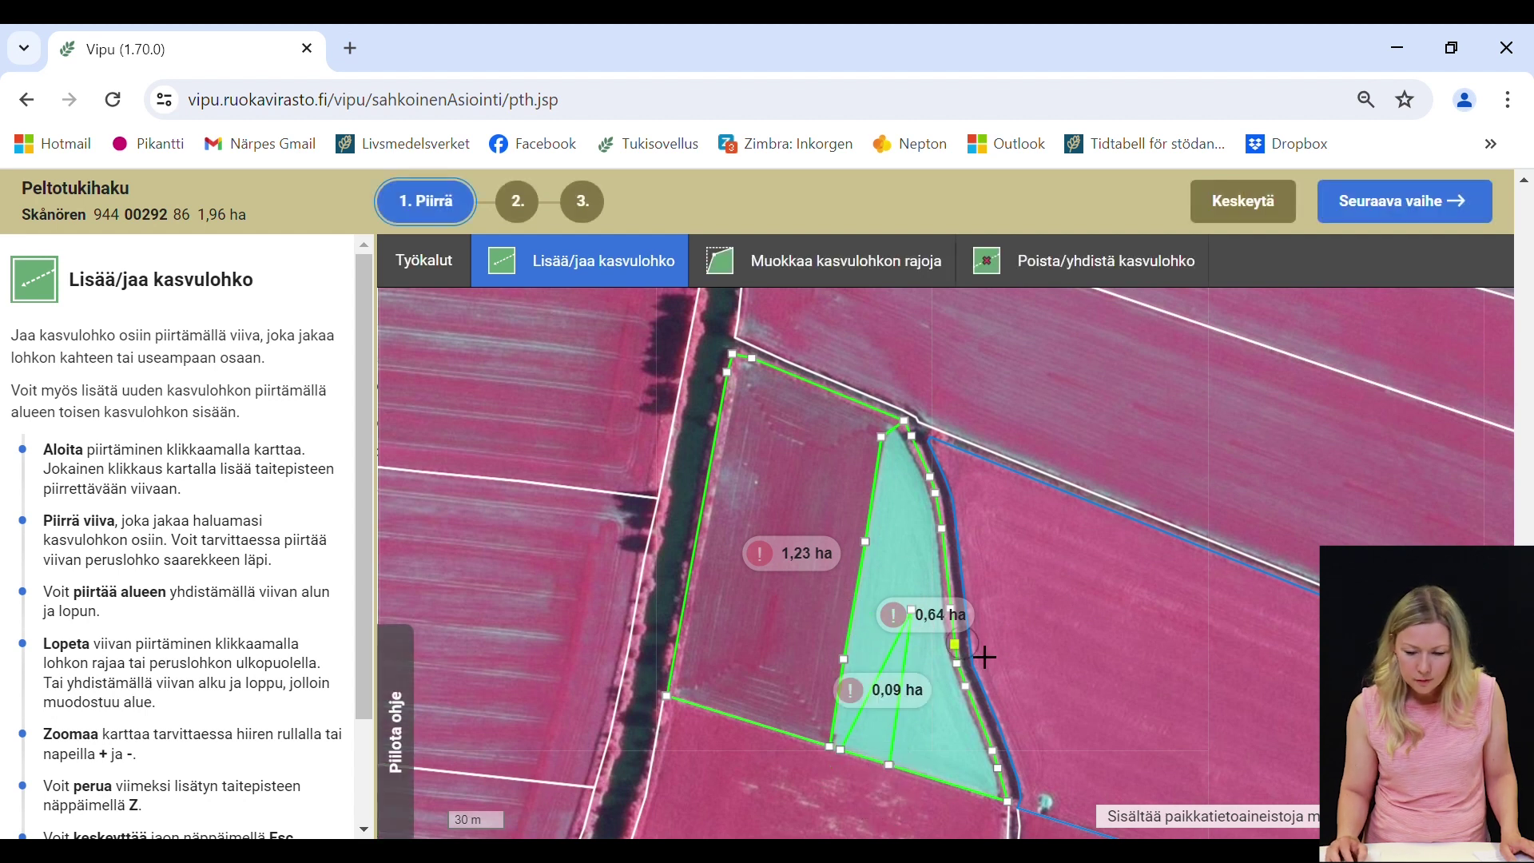
{"action": "left_click", "coordinate": [1264, 204]}
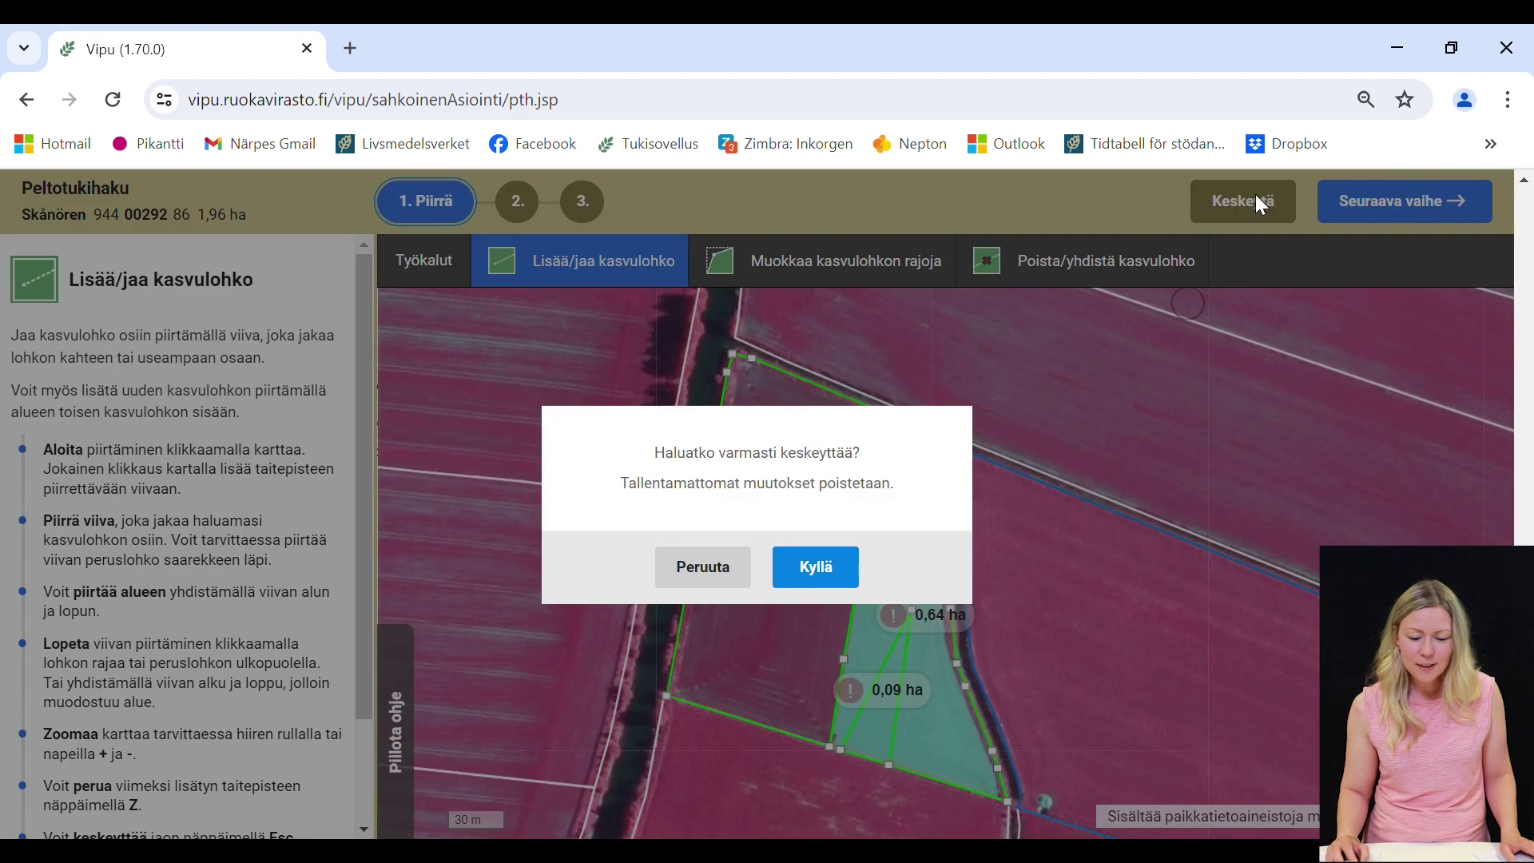
{"action": "left_click", "coordinate": [820, 580]}
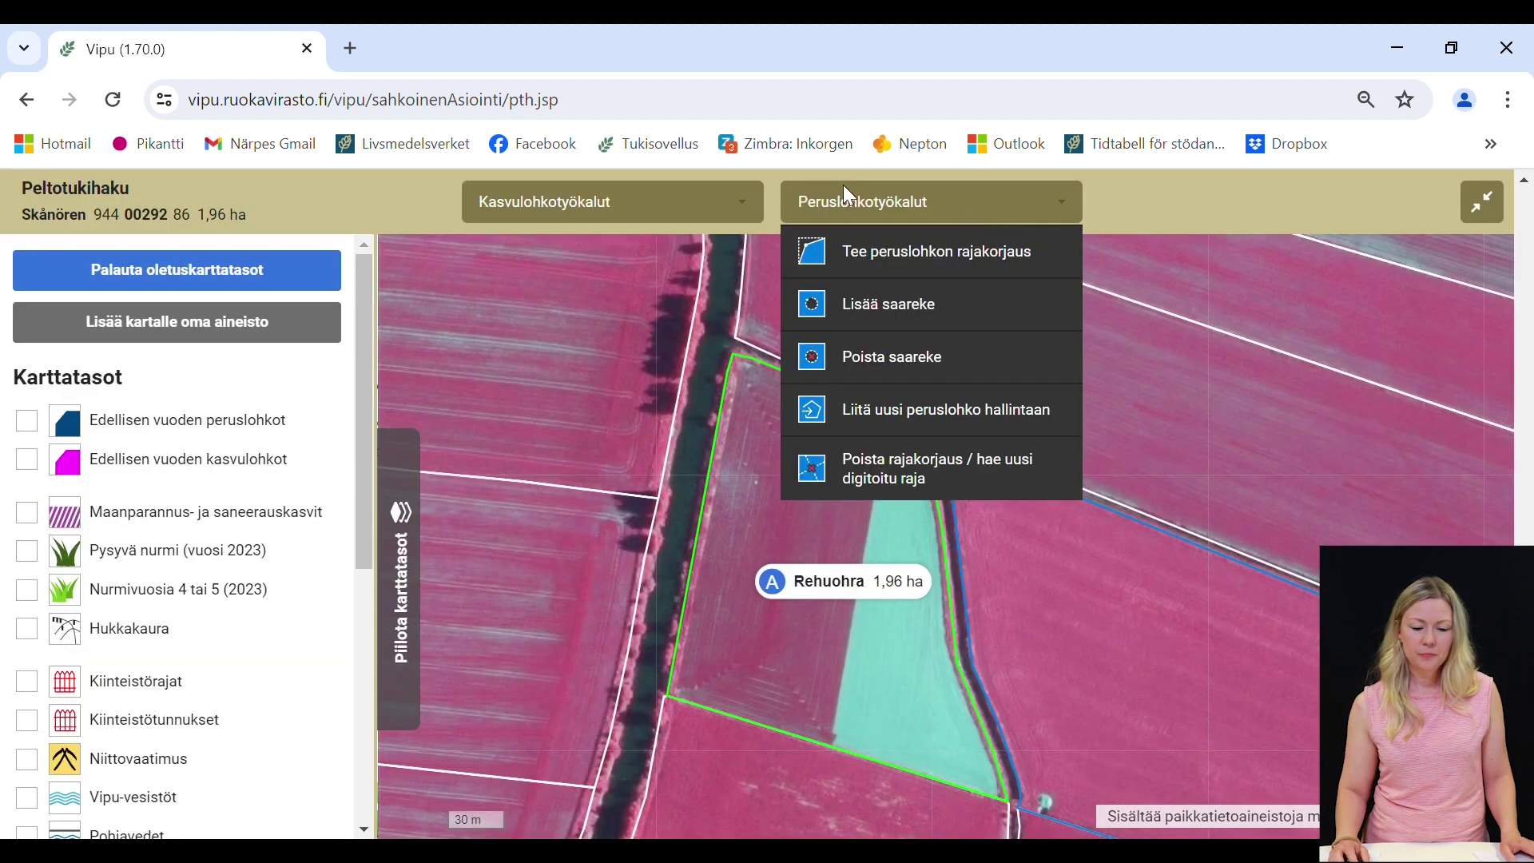
- Split the Rehuohra growth parcel on Skånören along the visible crop edge into parts of about 1.22 ha and 0.74 ha
{"action": "mouse_move", "coordinate": [673, 189]}
{"action": "left_click", "coordinate": [644, 254]}
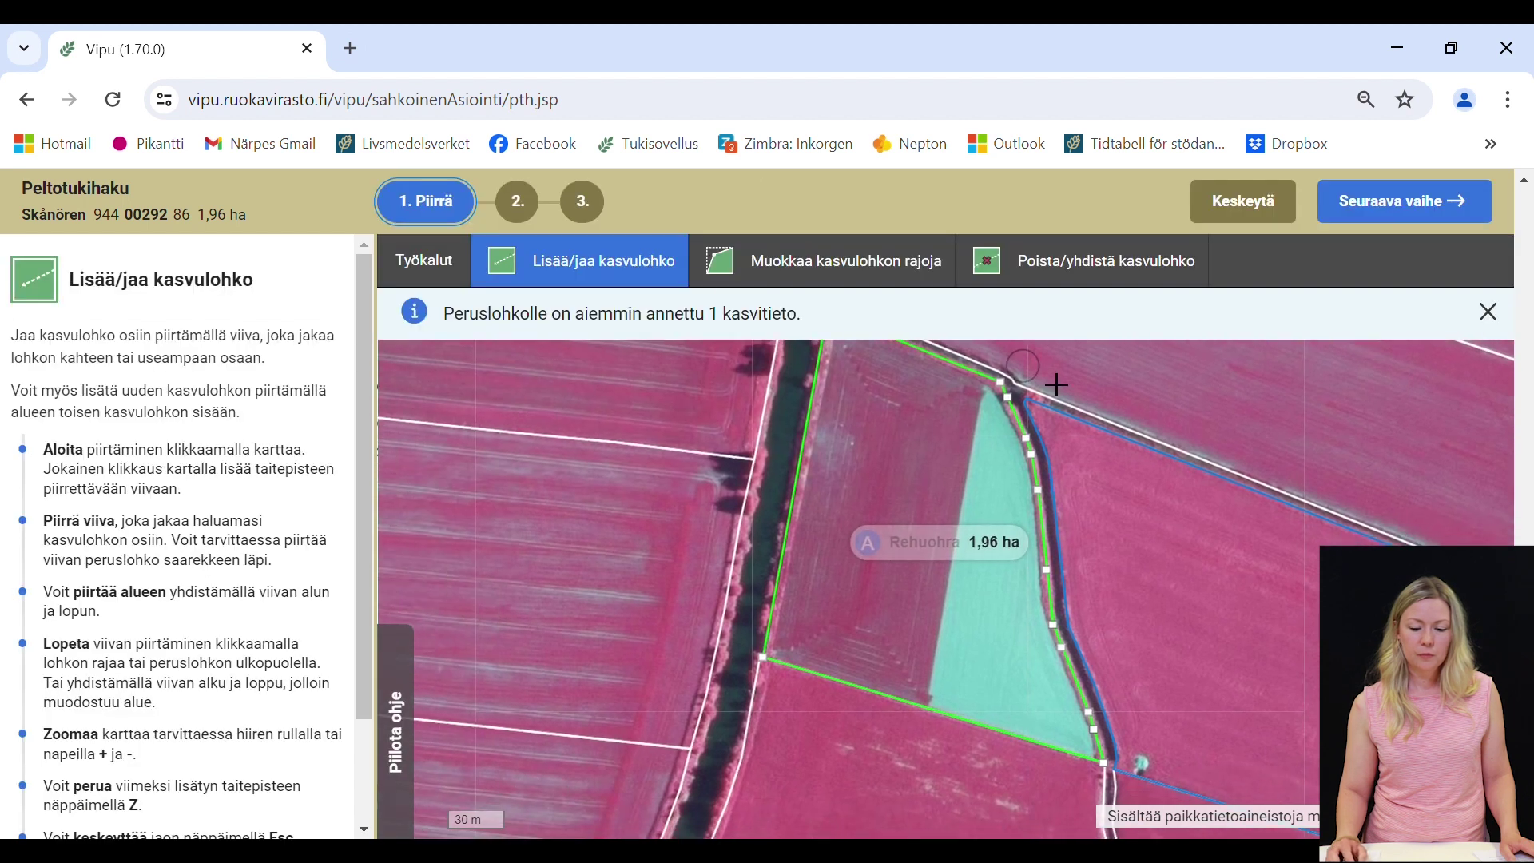
{"action": "left_click", "coordinate": [1001, 382]}
{"action": "left_click", "coordinate": [972, 417]}
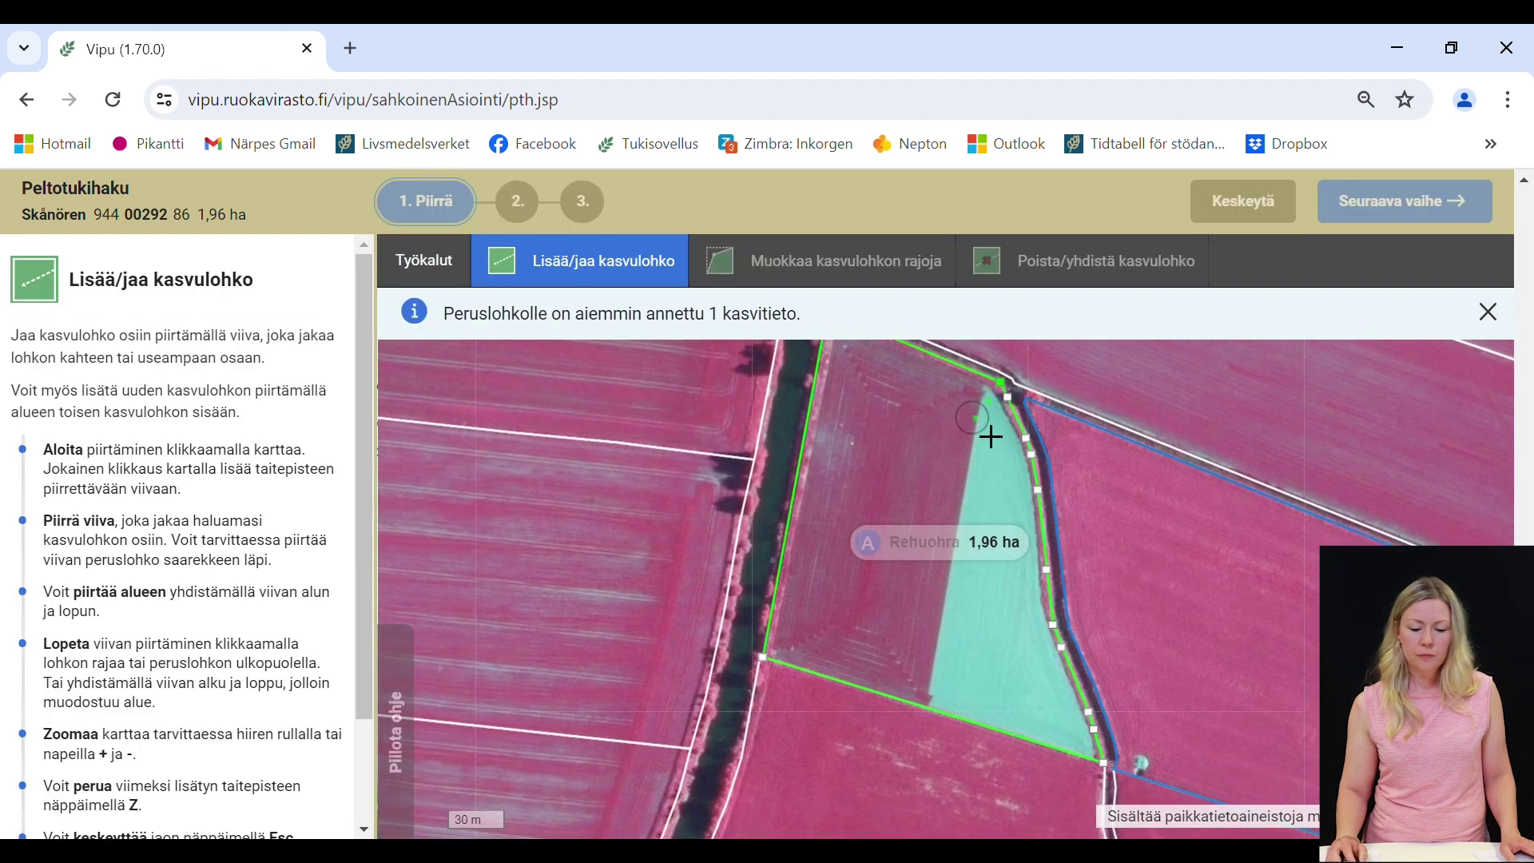
{"action": "left_click", "coordinate": [925, 763]}
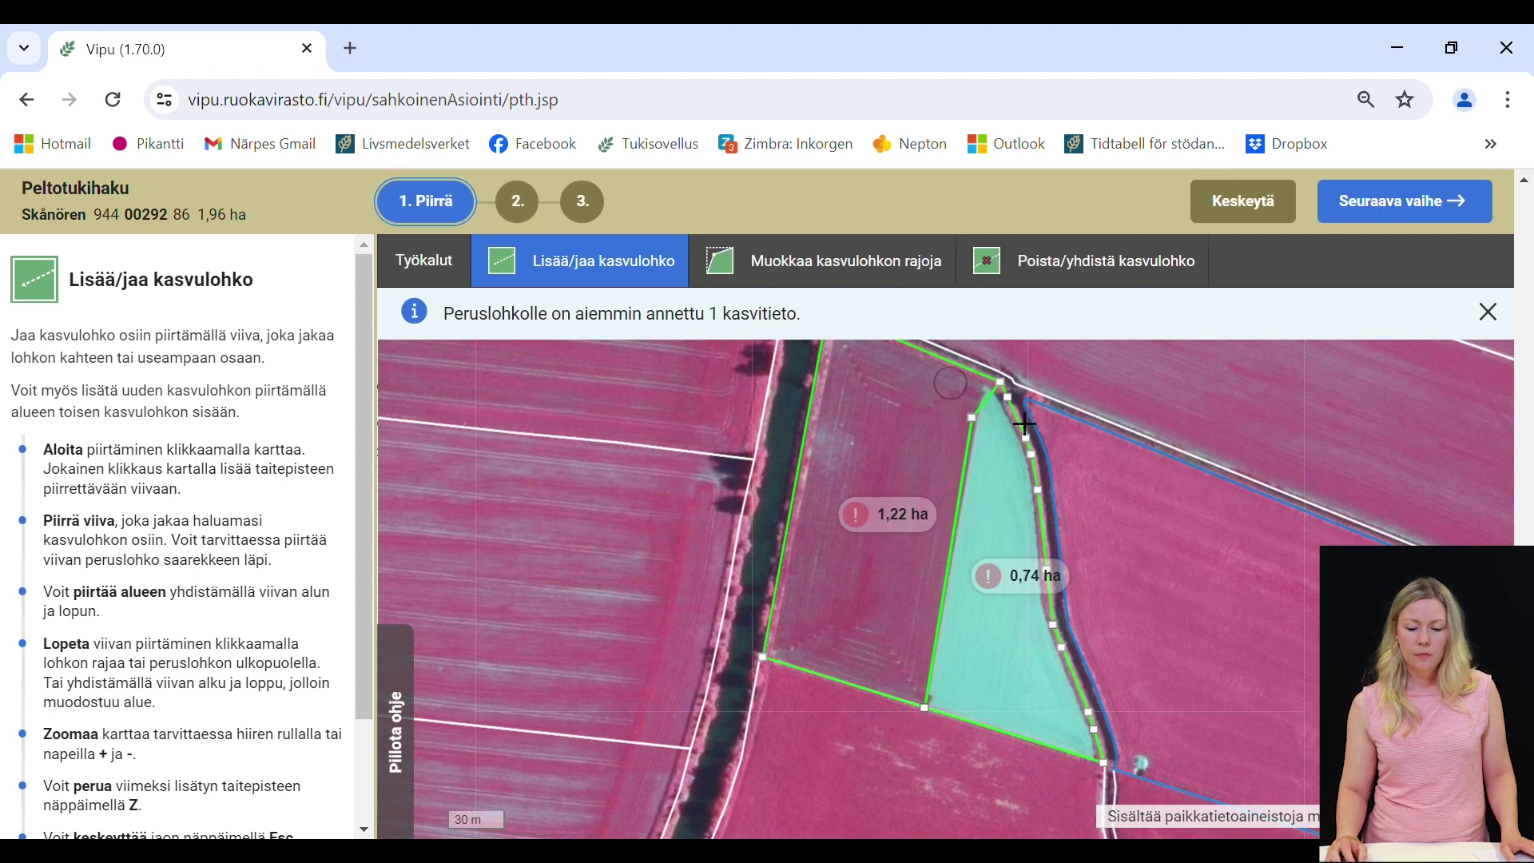
- Assign growth parcel A (Rehuohra) to the 1.22 ha western part of Skånören and growth parcel B to the 0.74 ha eastern part
{"action": "left_click", "coordinate": [1384, 218]}
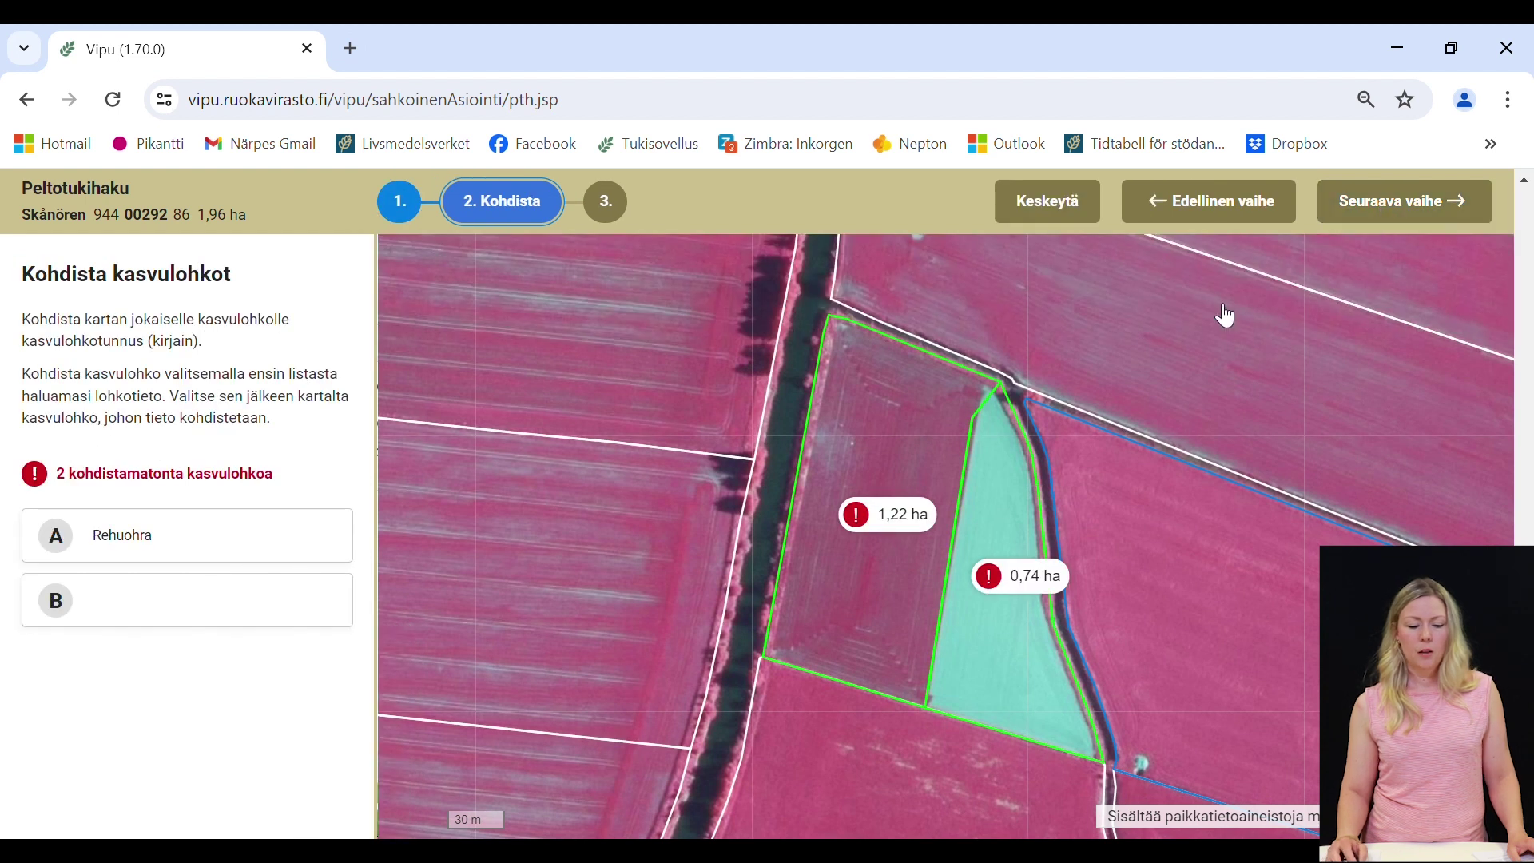
{"action": "left_click", "coordinate": [146, 540]}
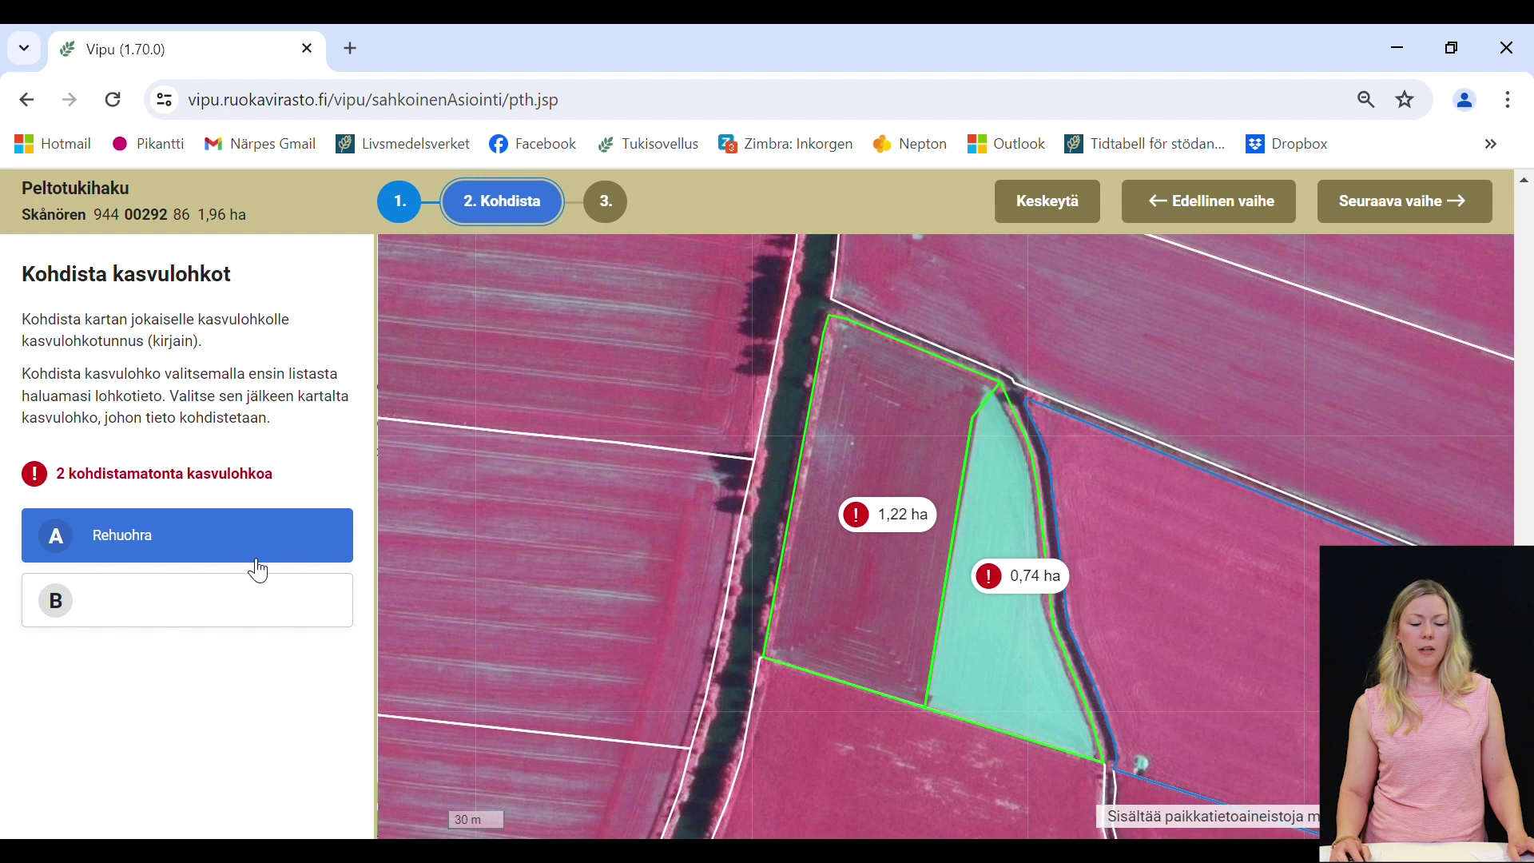
{"action": "left_click", "coordinate": [869, 524]}
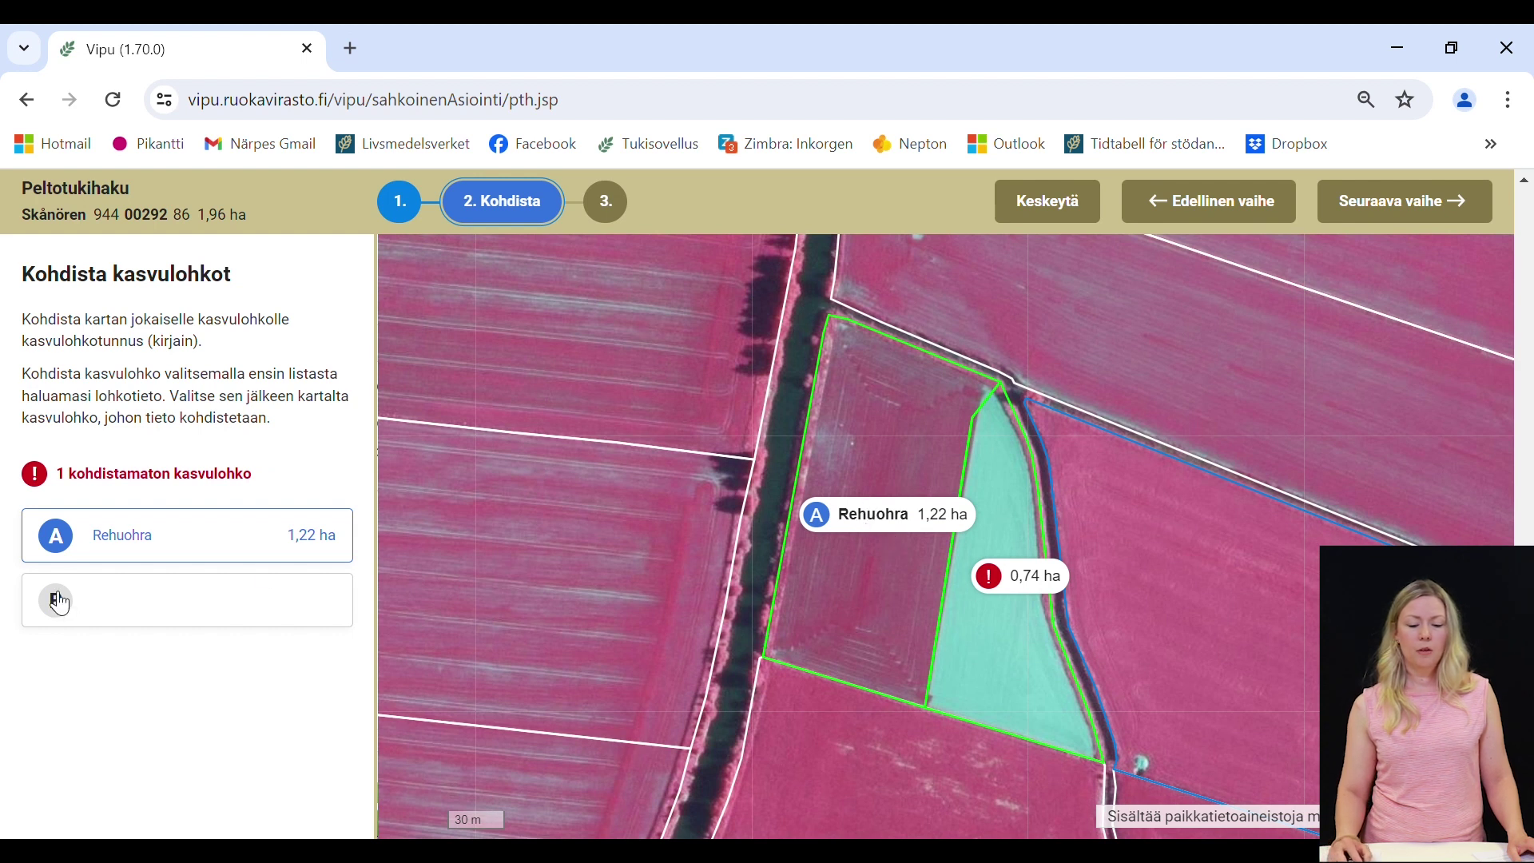
{"action": "left_click", "coordinate": [57, 602]}
{"action": "left_click", "coordinate": [996, 593]}
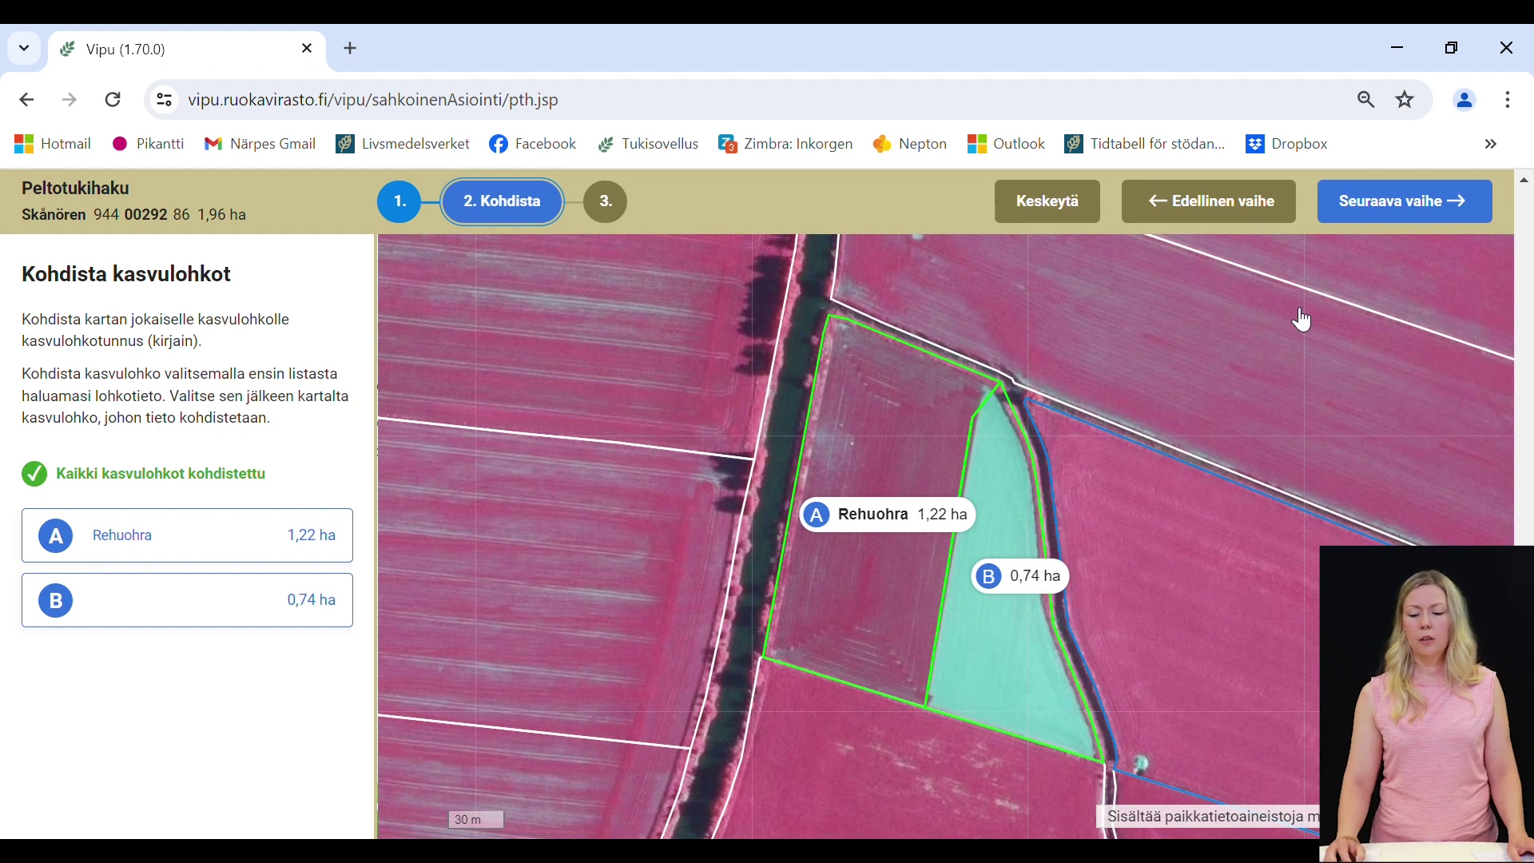
- Set growth parcel B's crop to Rehunurmi with Lohkoa laidunnetaan enabled, save the split parcels, and leave the enlarged map
{"action": "left_click", "coordinate": [1378, 199]}
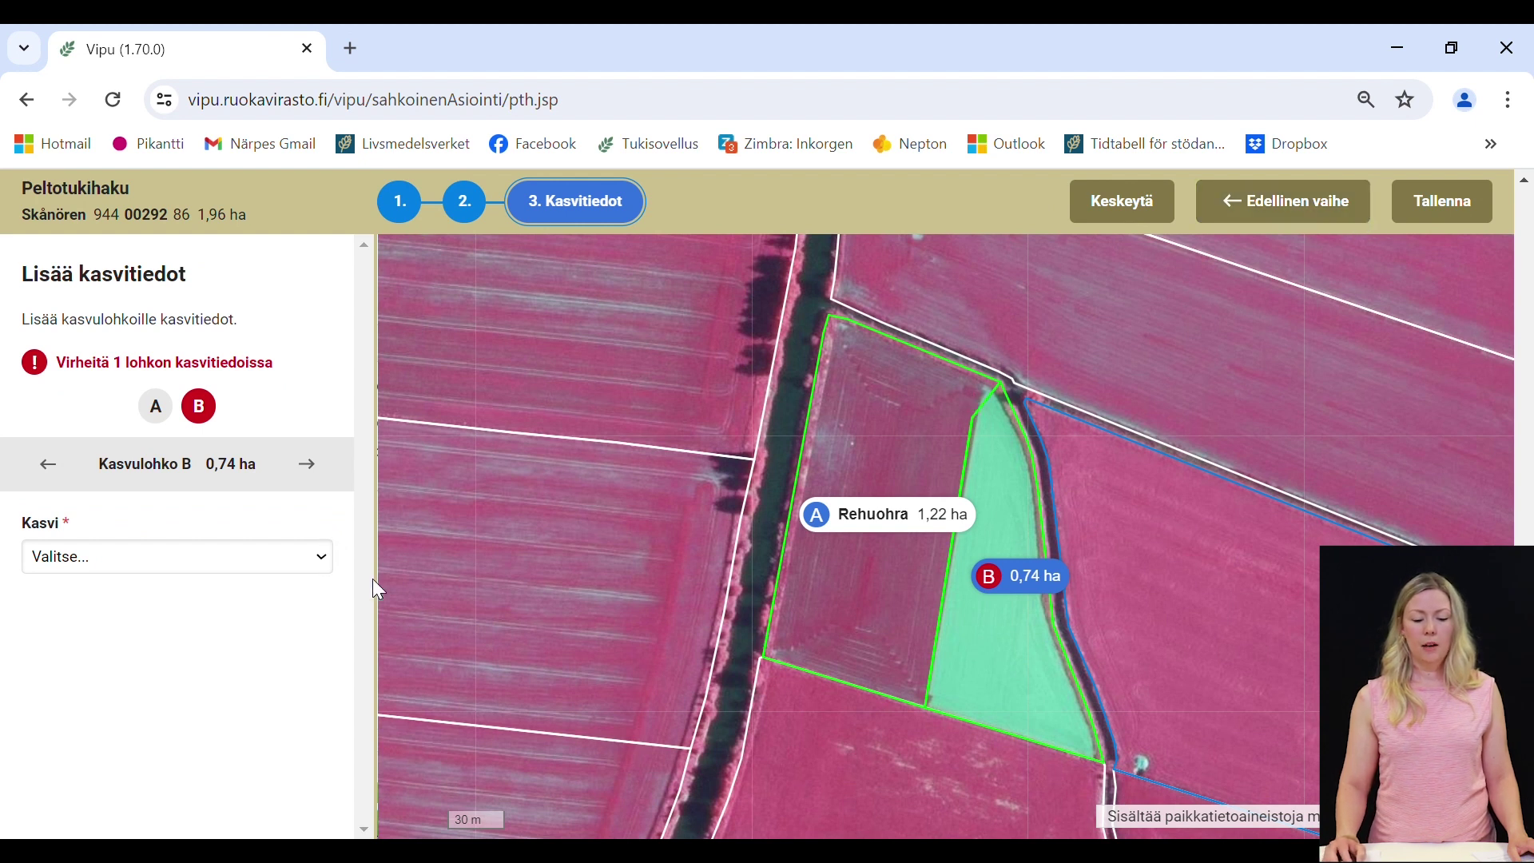
{"action": "left_click", "coordinate": [328, 562]}
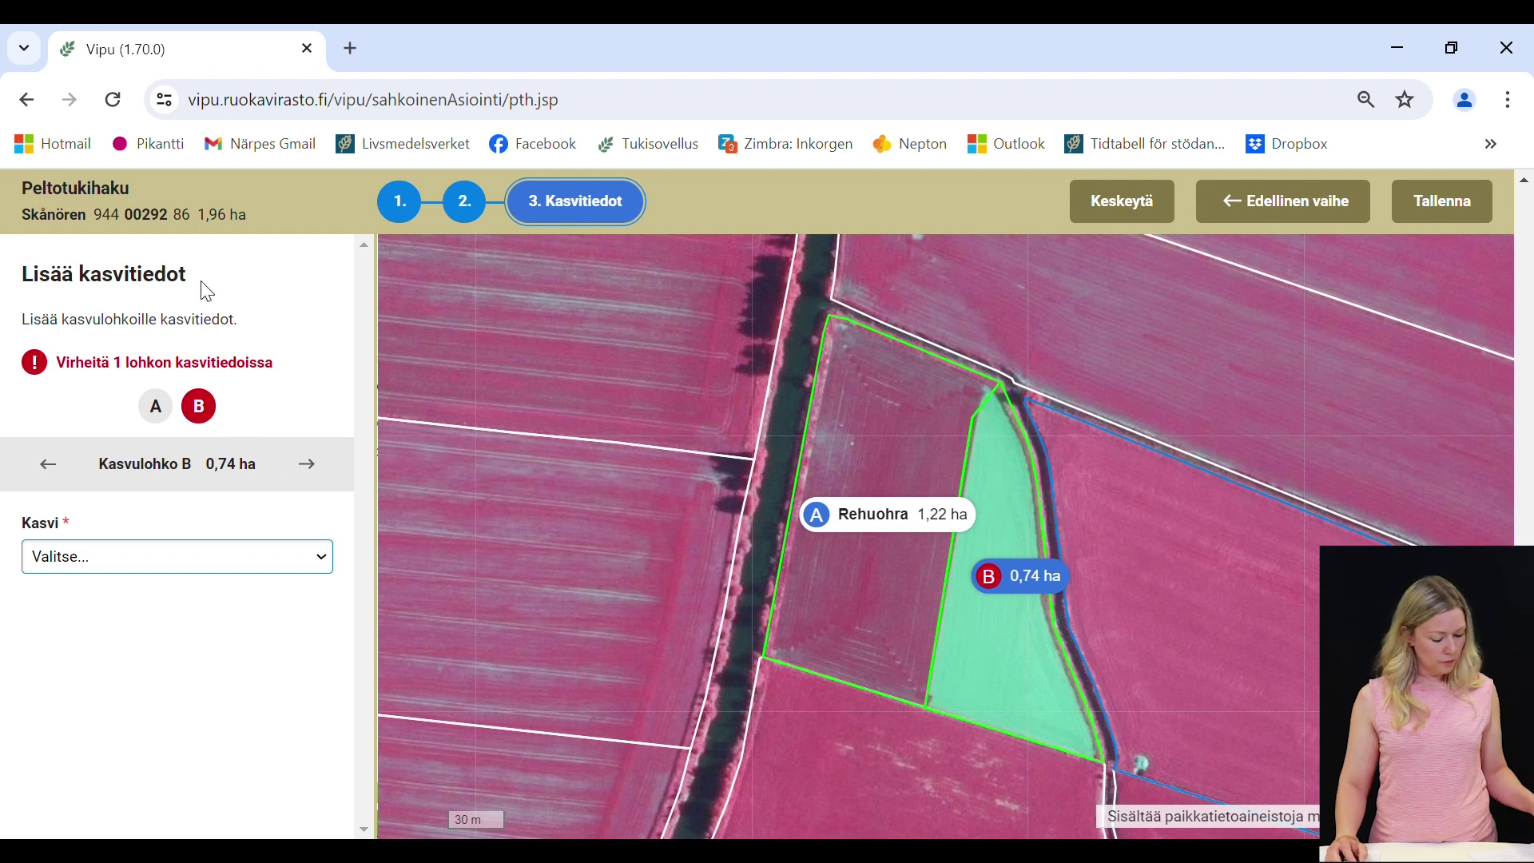
{"action": "left_click", "coordinate": [108, 201]}
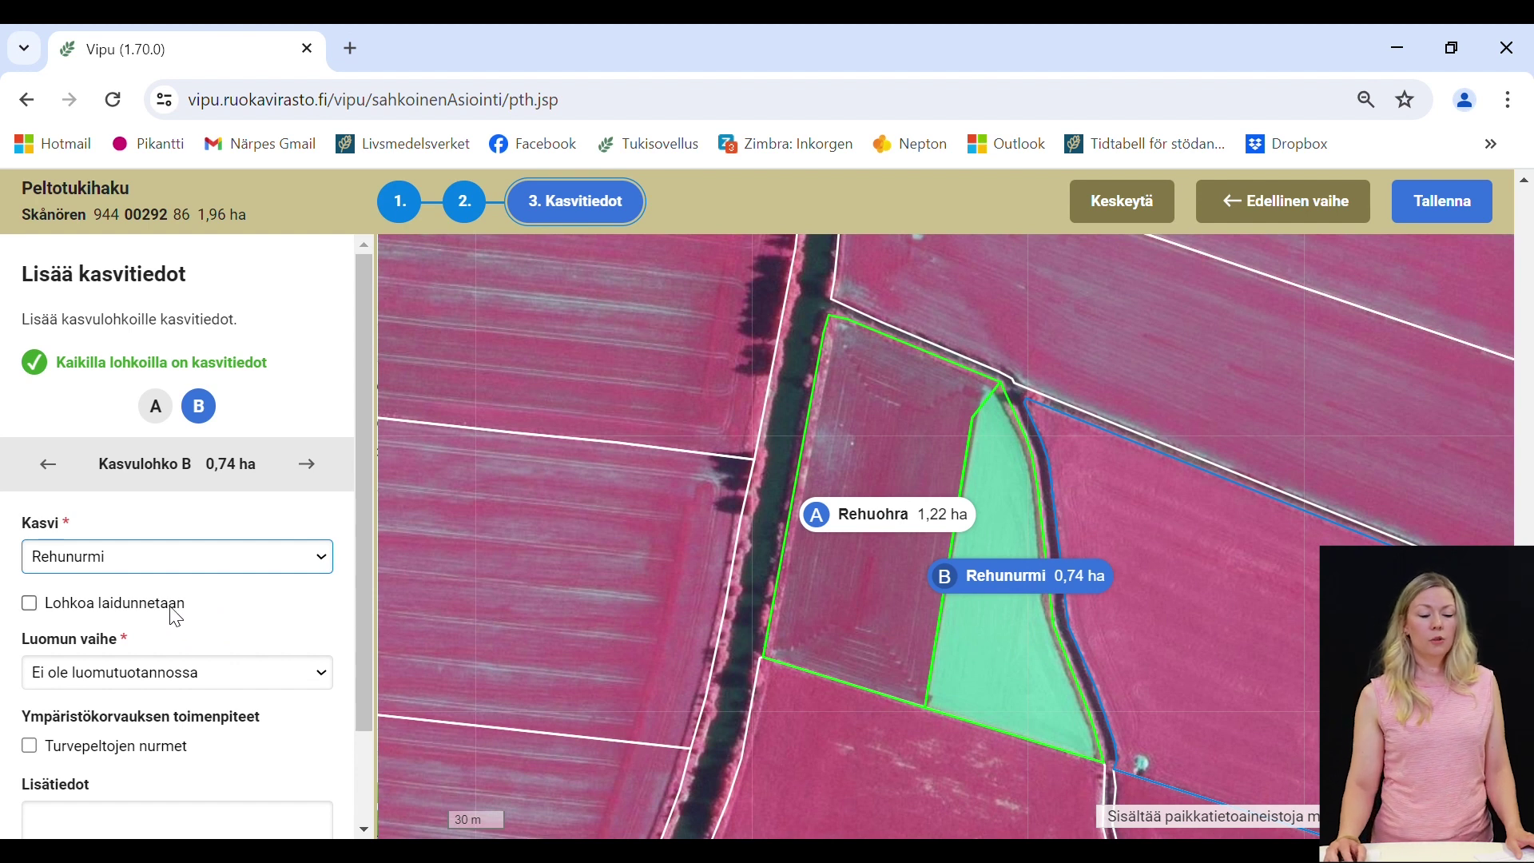
{"action": "left_click", "coordinate": [42, 611]}
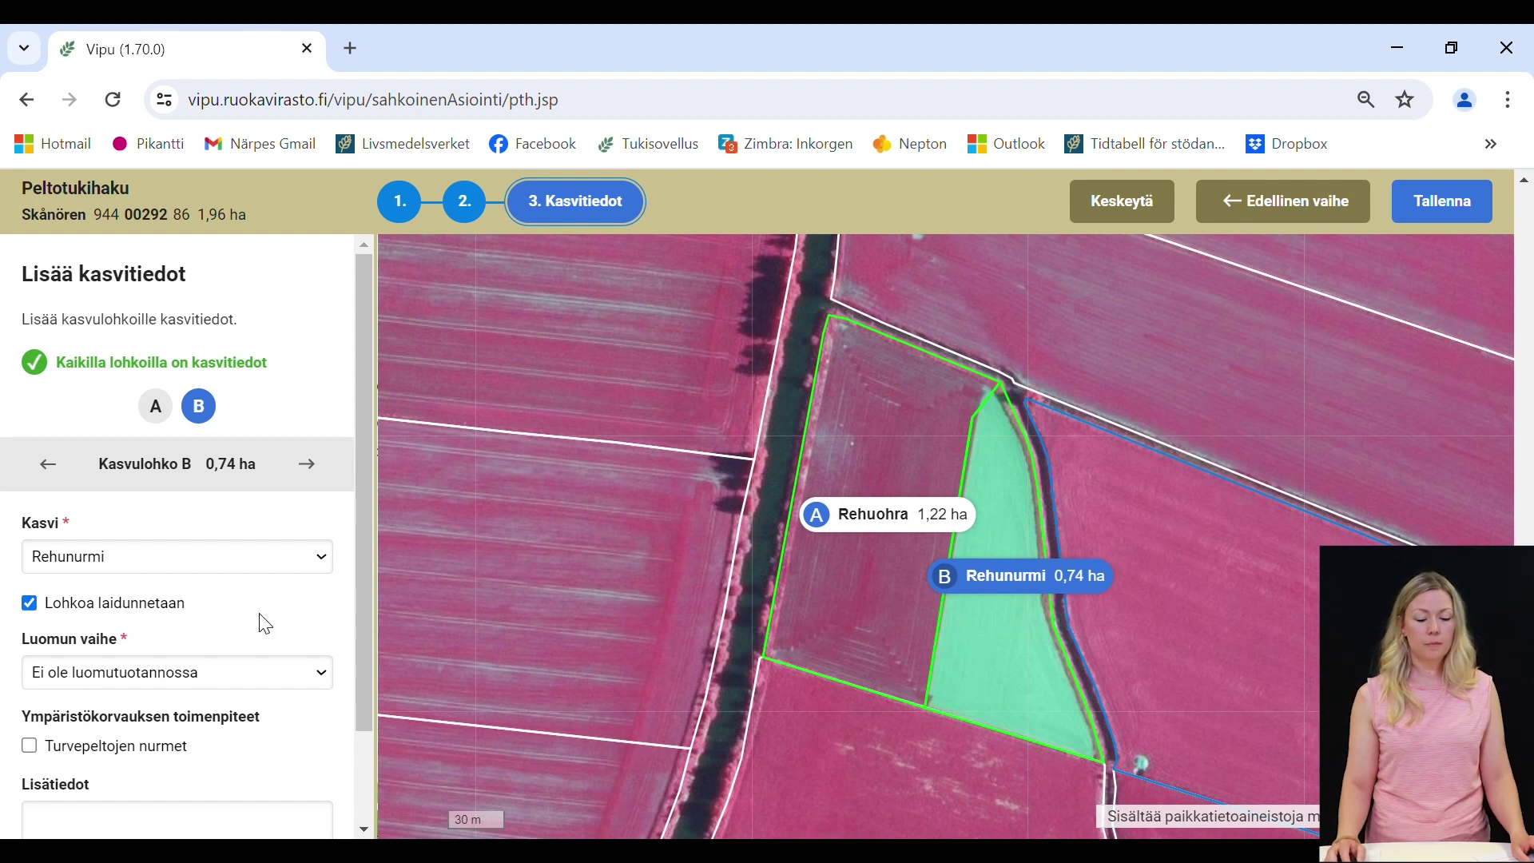
{"action": "scroll", "coordinate": [303, 609], "scroll_direction": "down", "scroll_amount": 1}
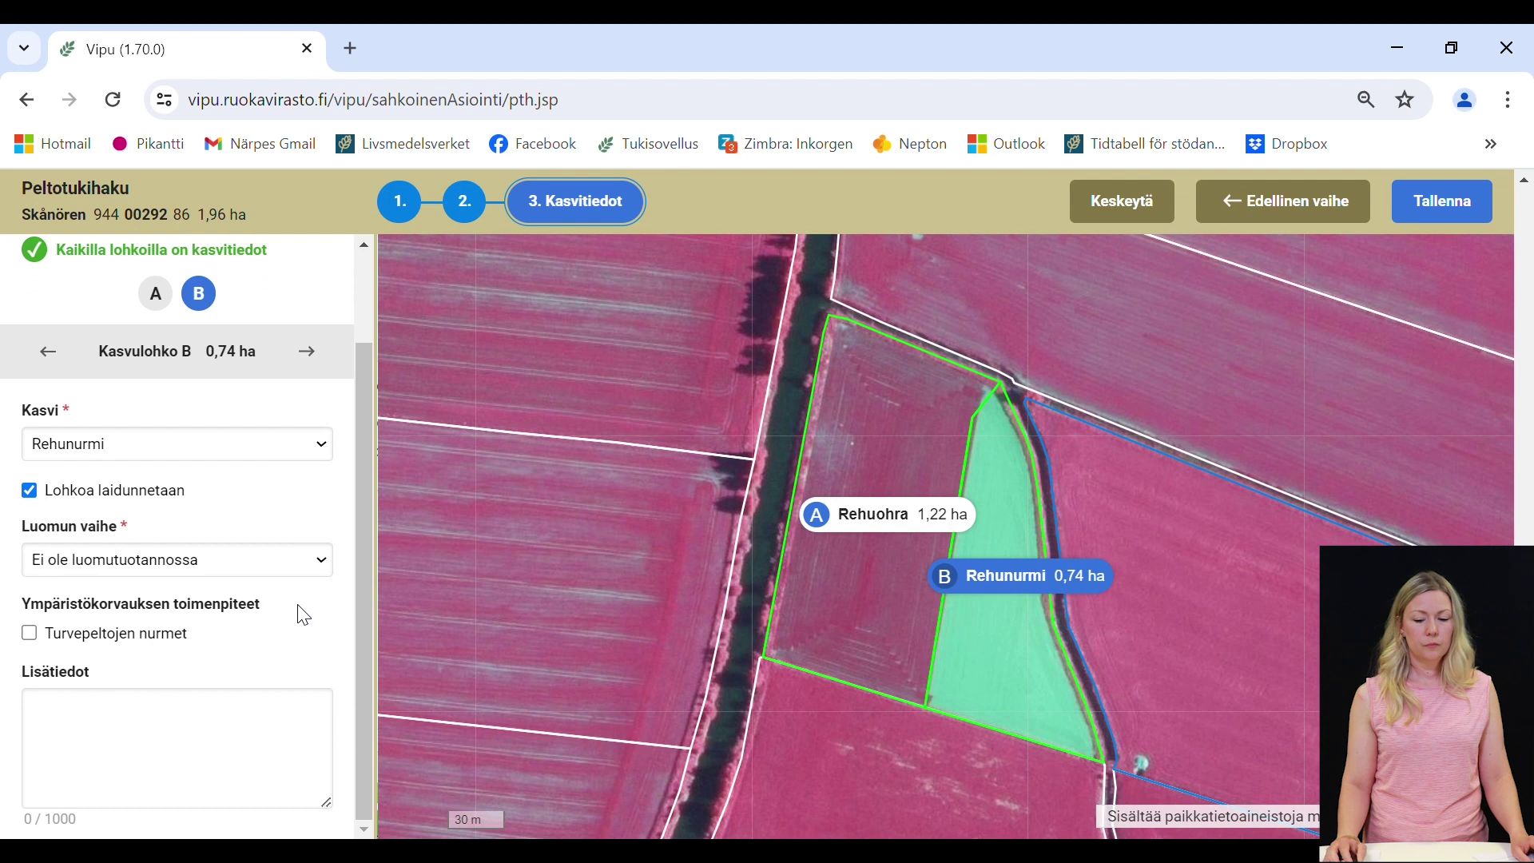
{"action": "left_click", "coordinate": [1438, 205]}
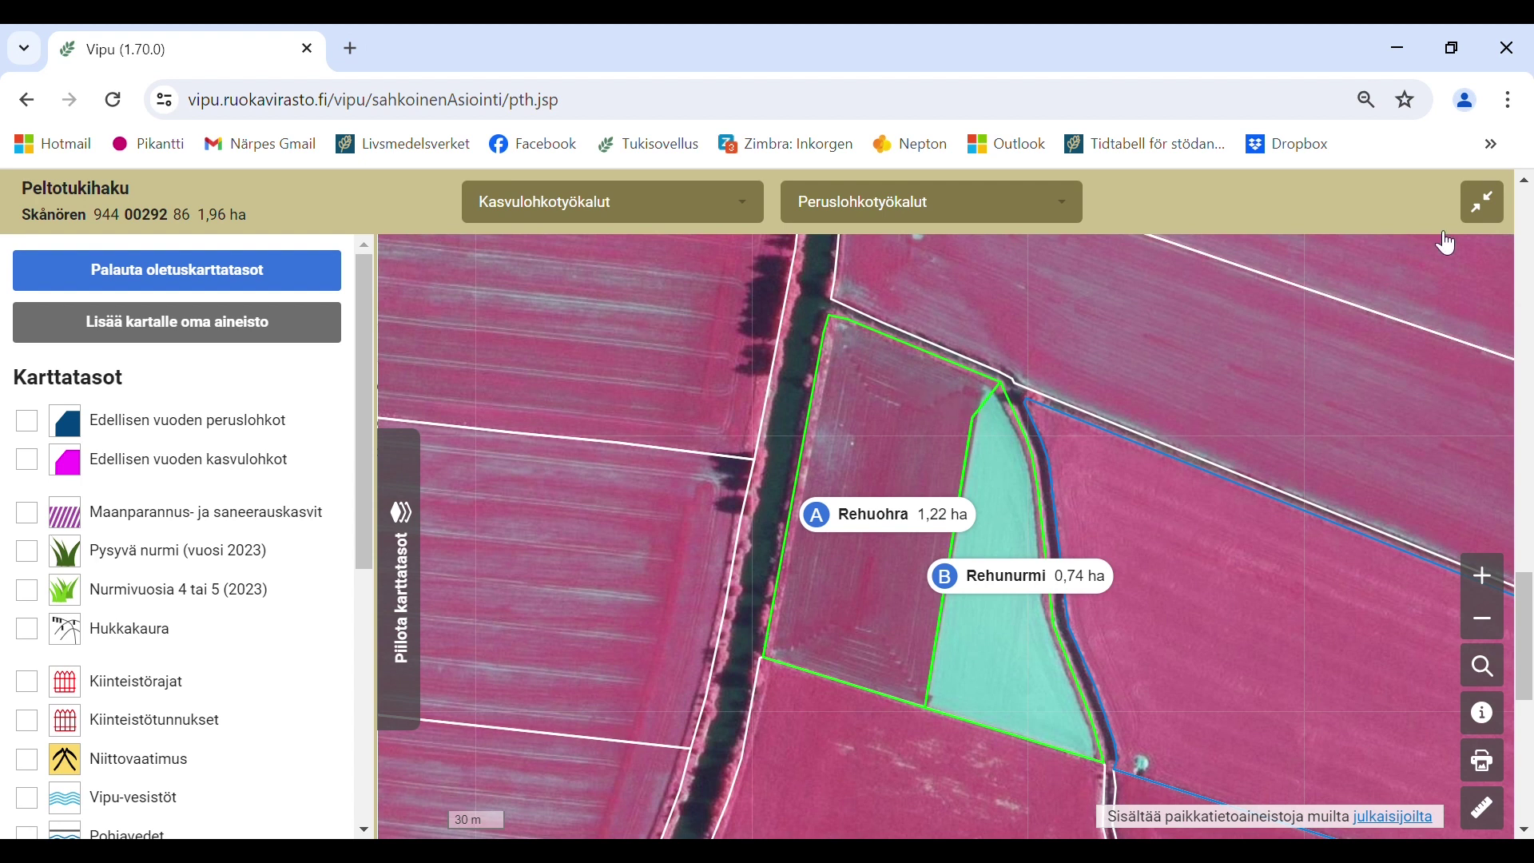
{"action": "left_click", "coordinate": [1490, 219]}
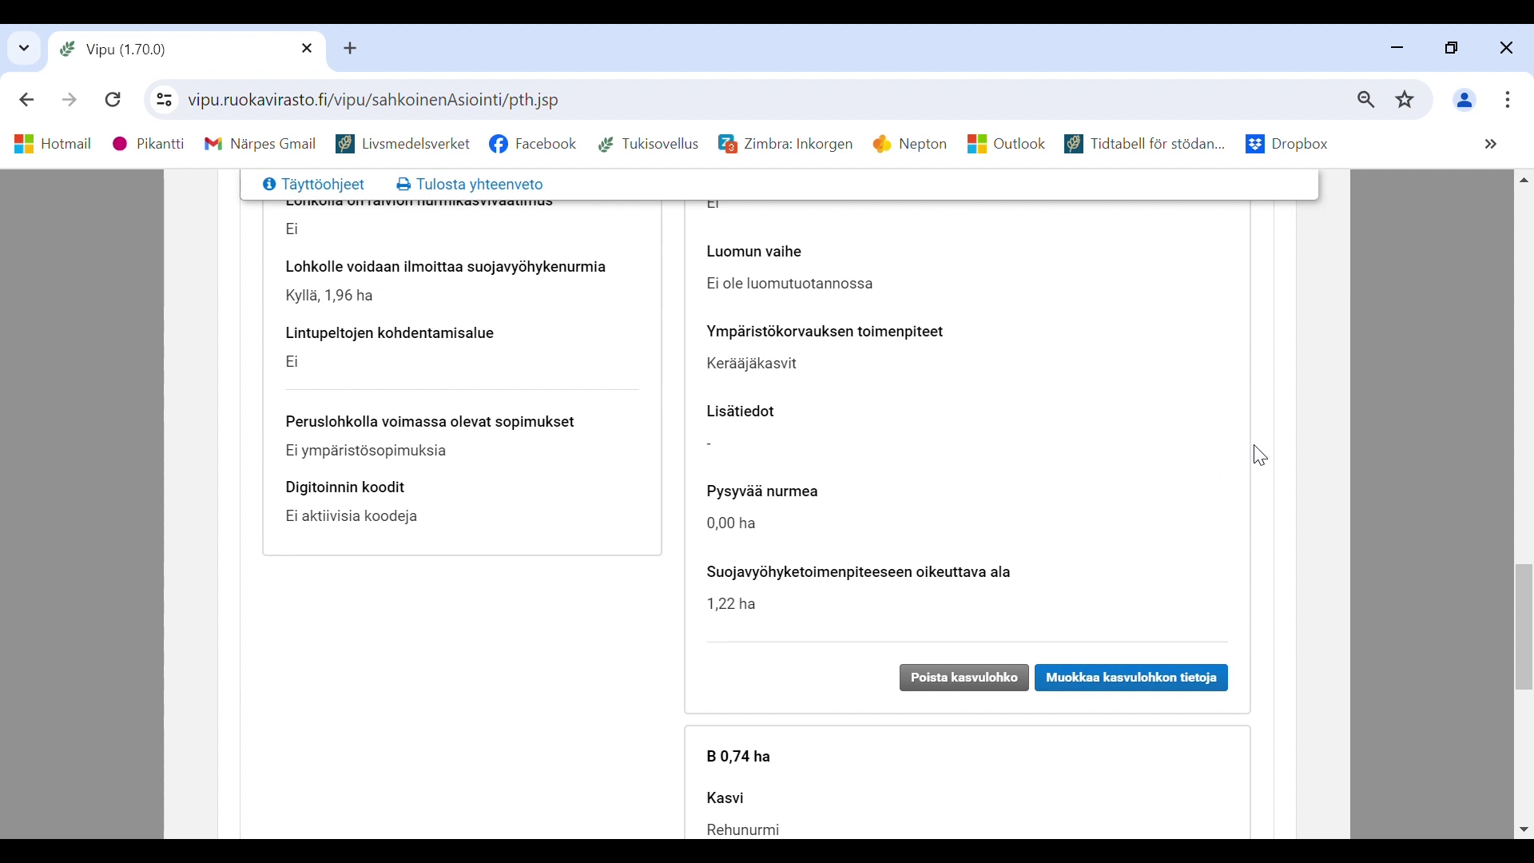
- Return to the base parcel list and select the parcel Brojäälon
{"action": "scroll", "coordinate": [1261, 456], "scroll_direction": "up", "scroll_amount": 3}
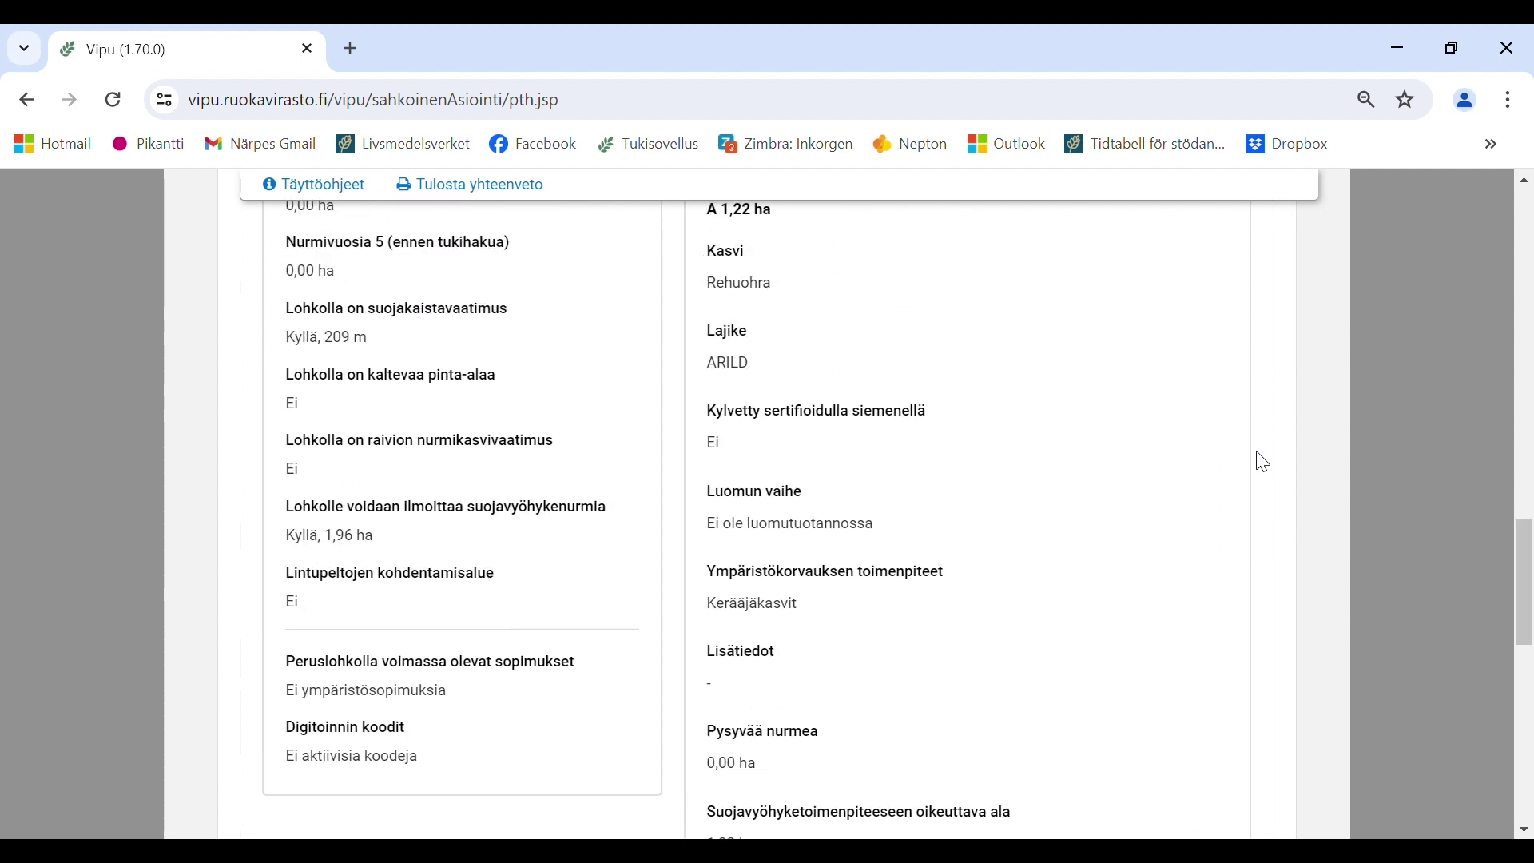
{"action": "scroll", "coordinate": [1263, 462], "scroll_direction": "up", "scroll_amount": 1}
{"action": "scroll", "coordinate": [1254, 445], "scroll_direction": "up", "scroll_amount": 2}
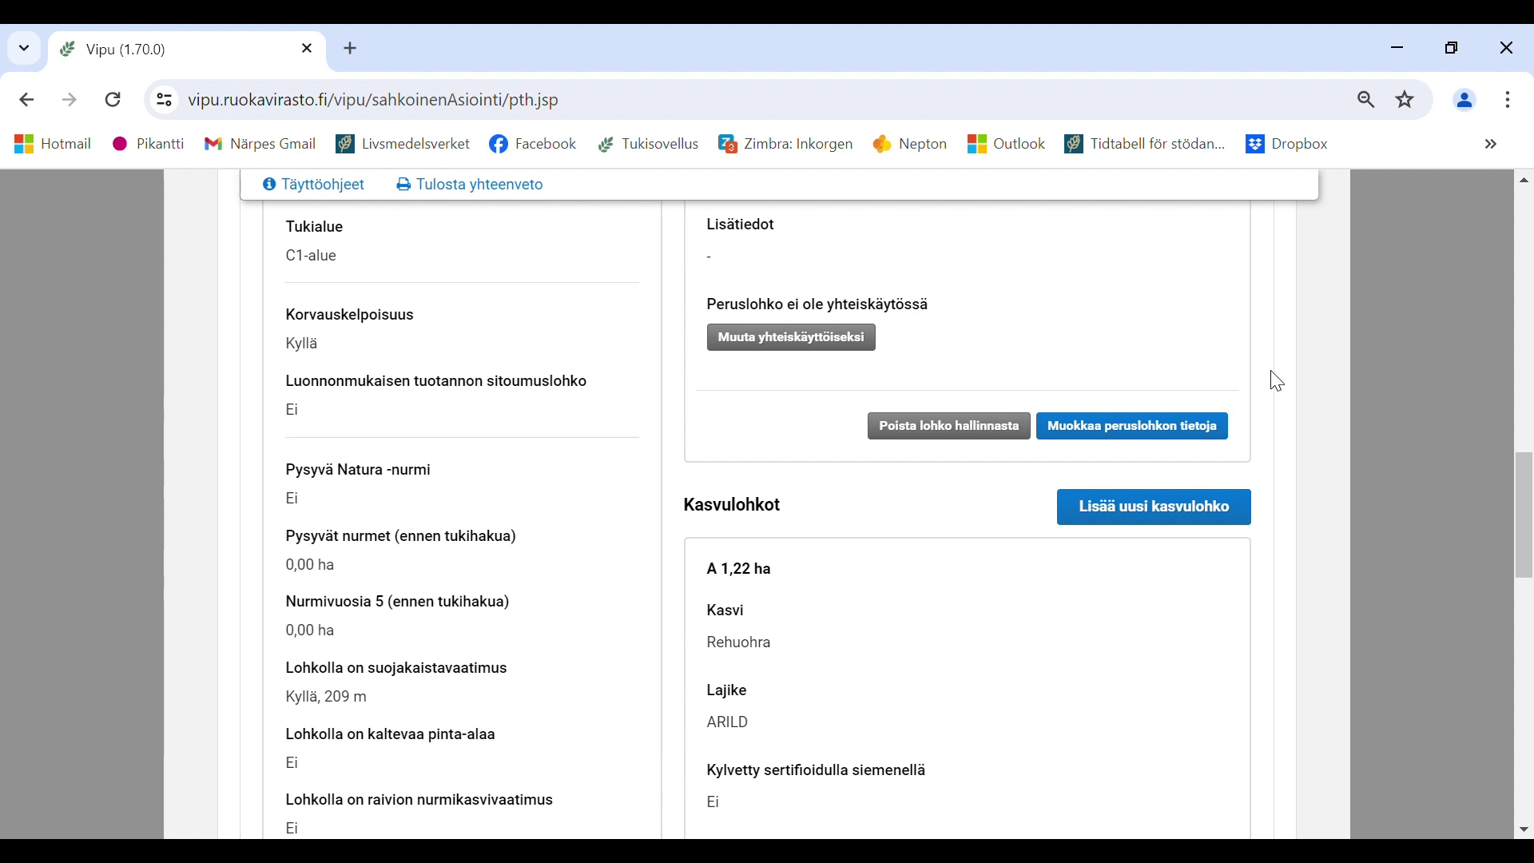
{"action": "scroll", "coordinate": [1278, 382], "scroll_direction": "up", "scroll_amount": 4}
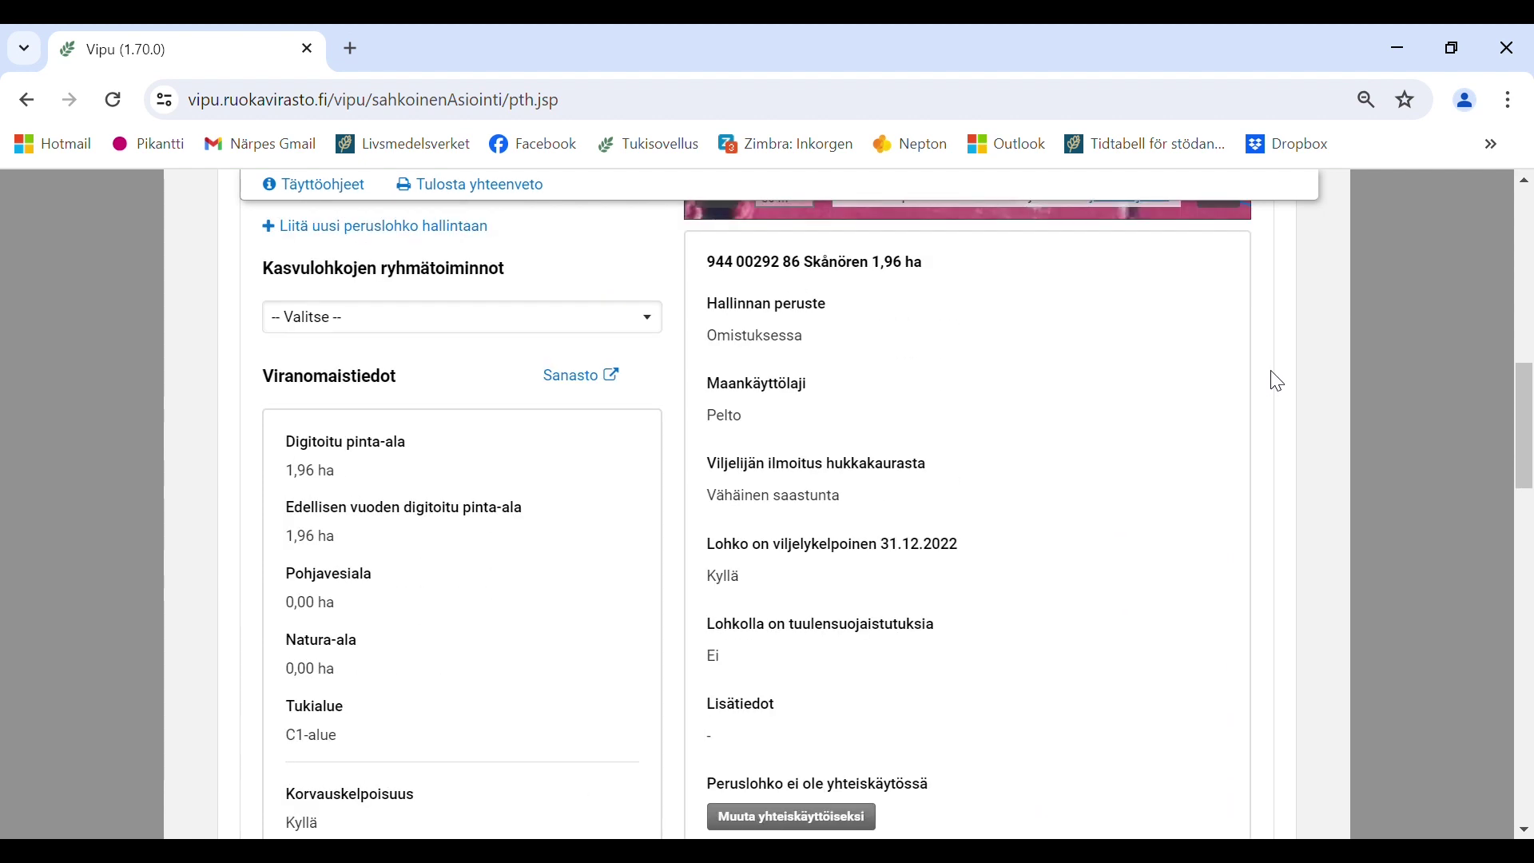
{"action": "scroll", "coordinate": [1279, 382], "scroll_direction": "up", "scroll_amount": 6}
{"action": "scroll", "coordinate": [1278, 382], "scroll_direction": "up", "scroll_amount": 2}
{"action": "scroll", "coordinate": [1274, 376], "scroll_direction": "down", "scroll_amount": 3}
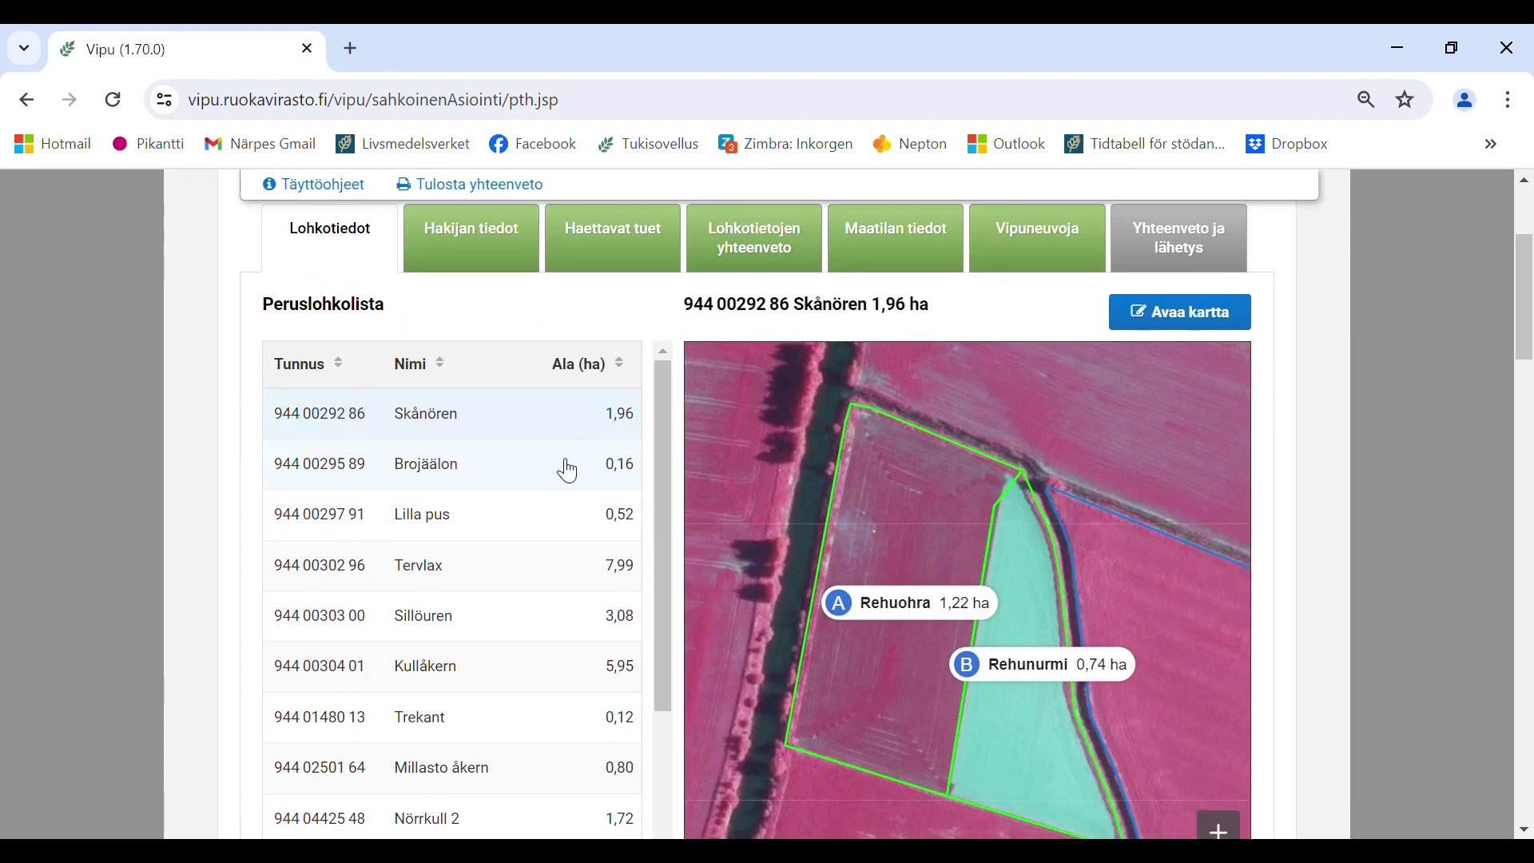
{"action": "left_click", "coordinate": [568, 471]}
- Change the crop of Brojäälon's growth parcel A to "Monimuotoisuuskasvit, pölyttäjä ja maisema"
{"action": "scroll", "coordinate": [1431, 558], "scroll_direction": "down", "scroll_amount": 1}
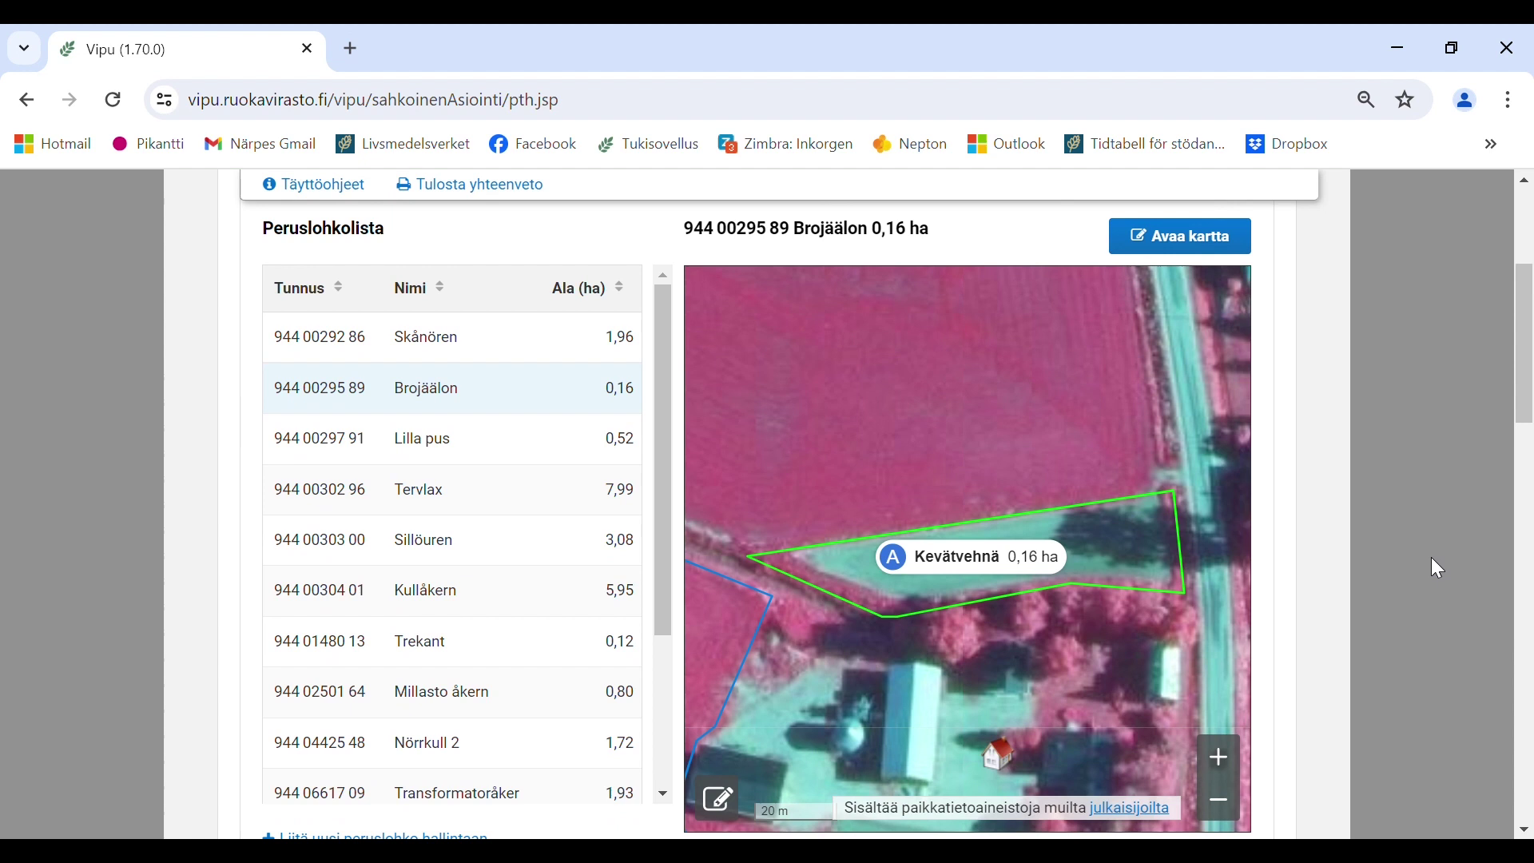
{"action": "scroll", "coordinate": [1431, 558], "scroll_direction": "down", "scroll_amount": 6}
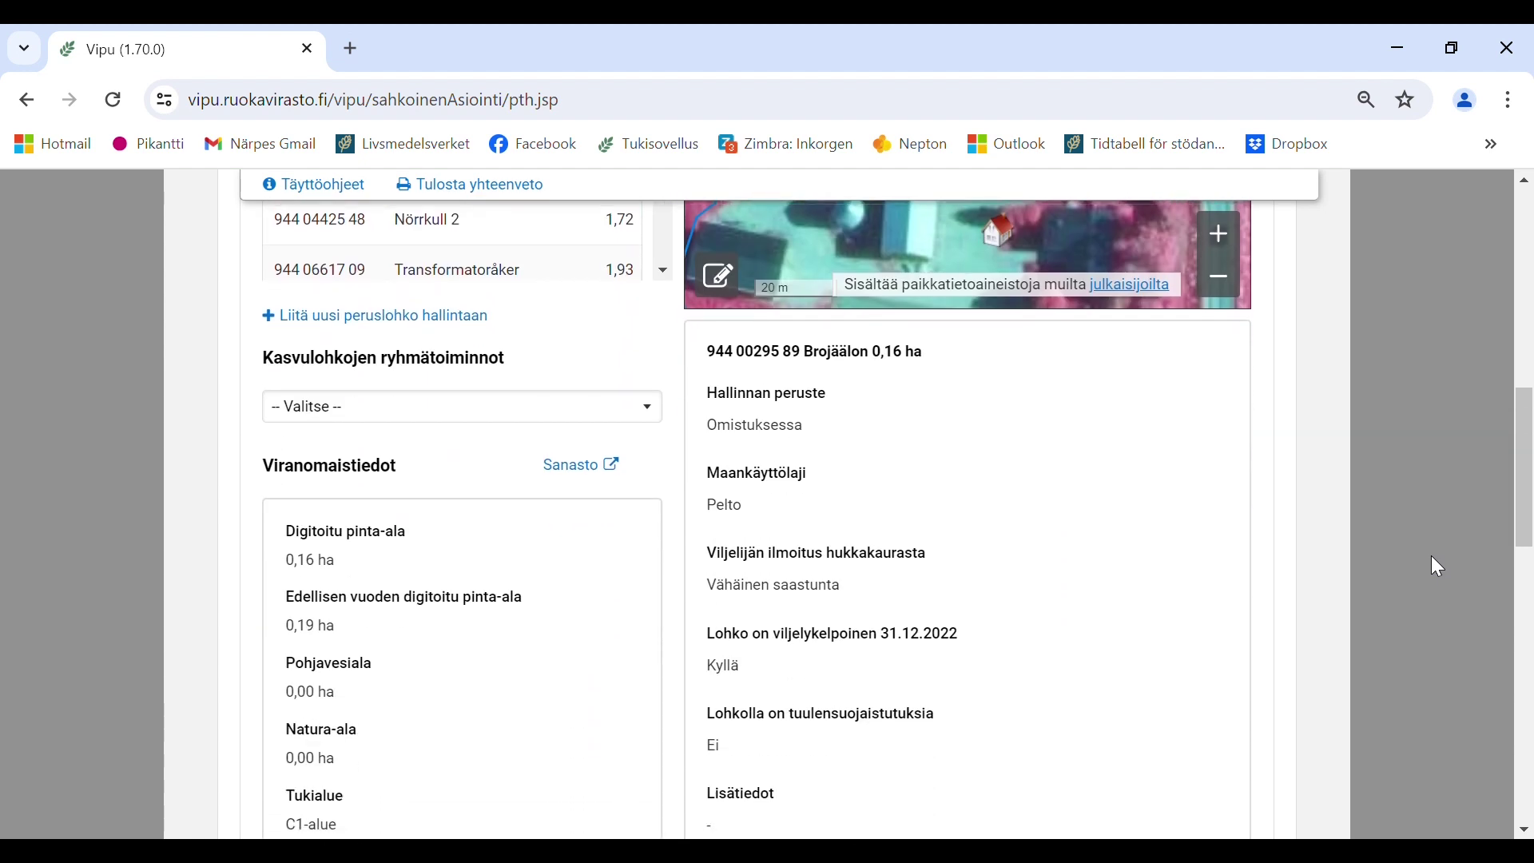
{"action": "scroll", "coordinate": [1428, 556], "scroll_direction": "down", "scroll_amount": 5}
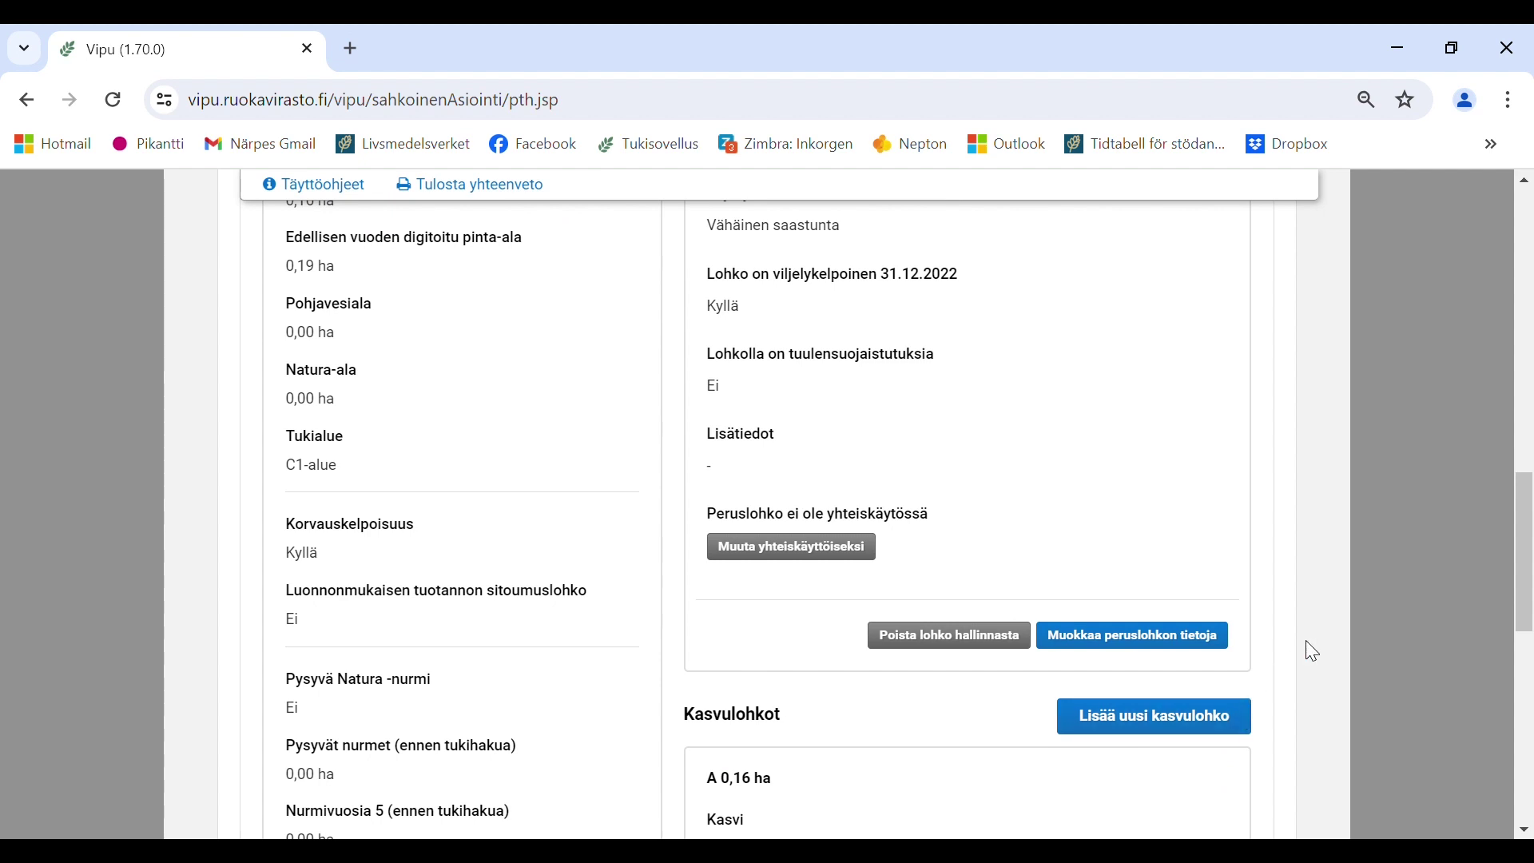
{"action": "scroll", "coordinate": [1310, 639], "scroll_direction": "down", "scroll_amount": 9}
{"action": "left_click", "coordinate": [1188, 622]}
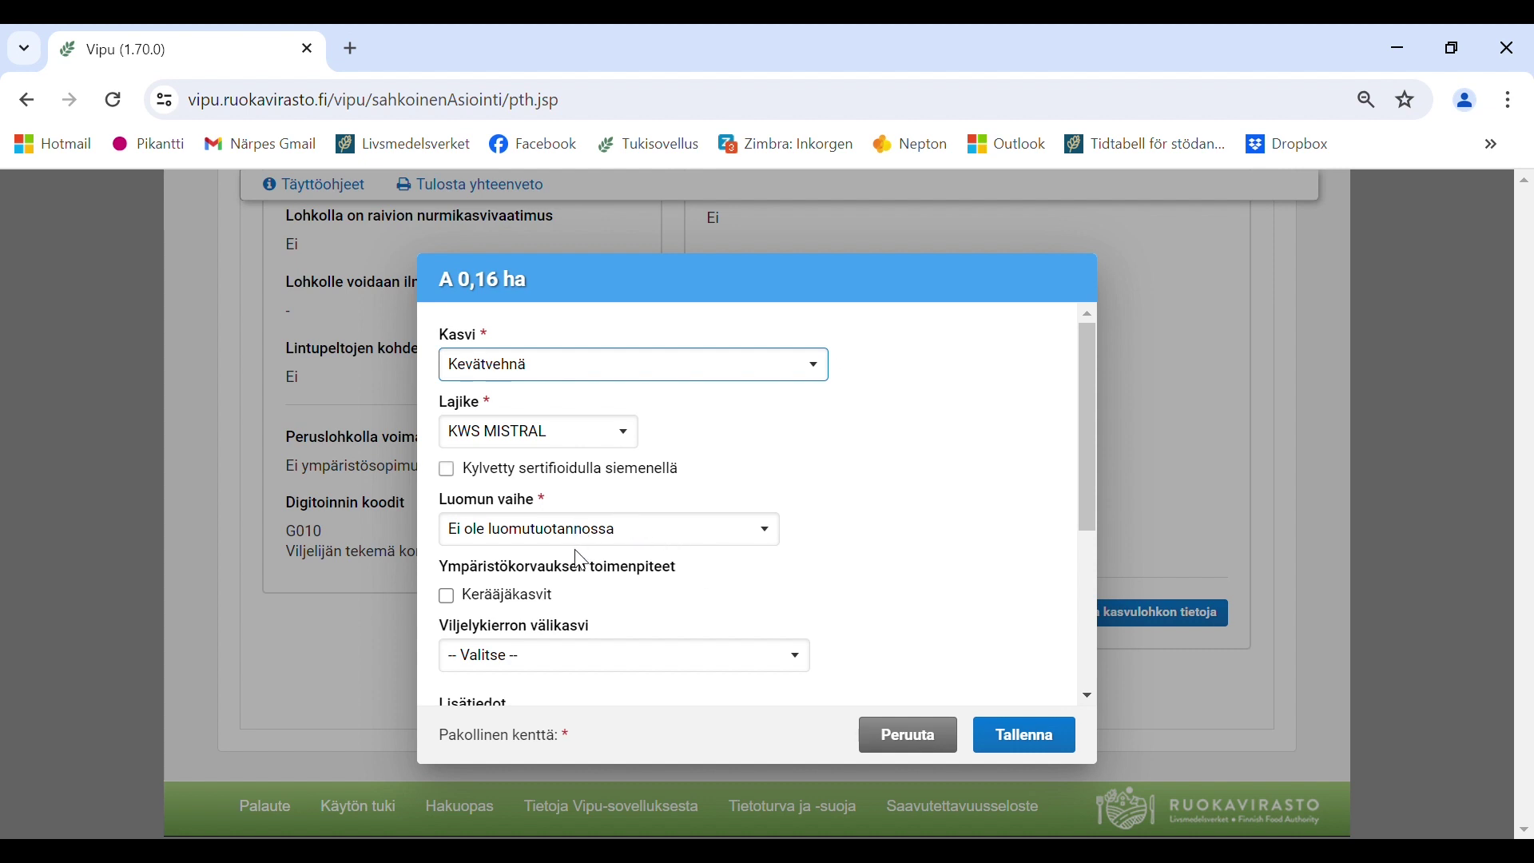
{"action": "key", "text": "m"}
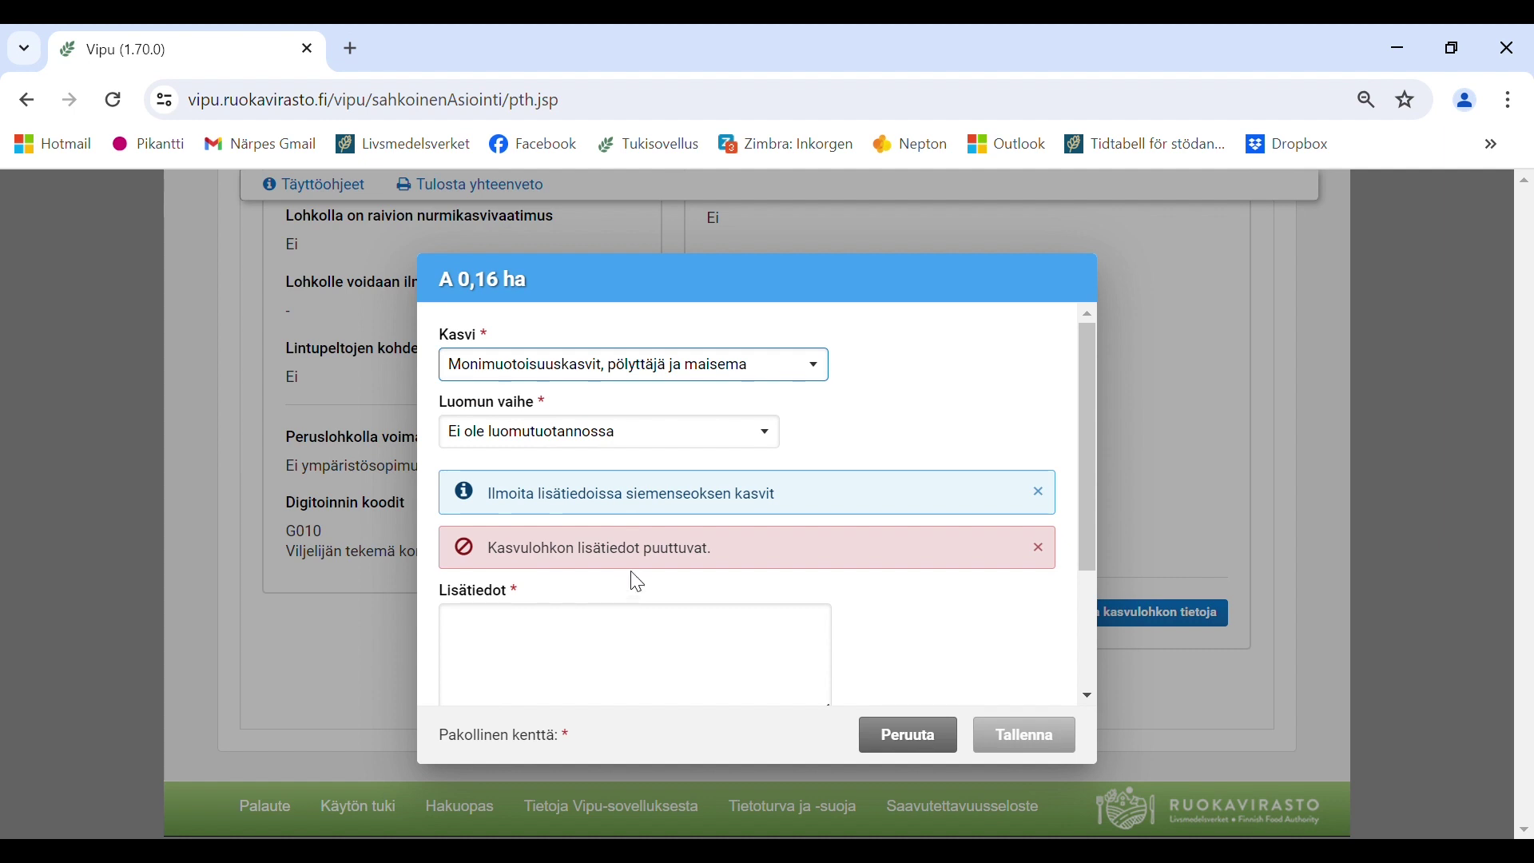
- Enter "Puna-apila, hunajakukkaa, valkosinappia, veriapila" as additional information for Brojäälon's growth parcel and save it
{"action": "left_click", "coordinate": [604, 647]}
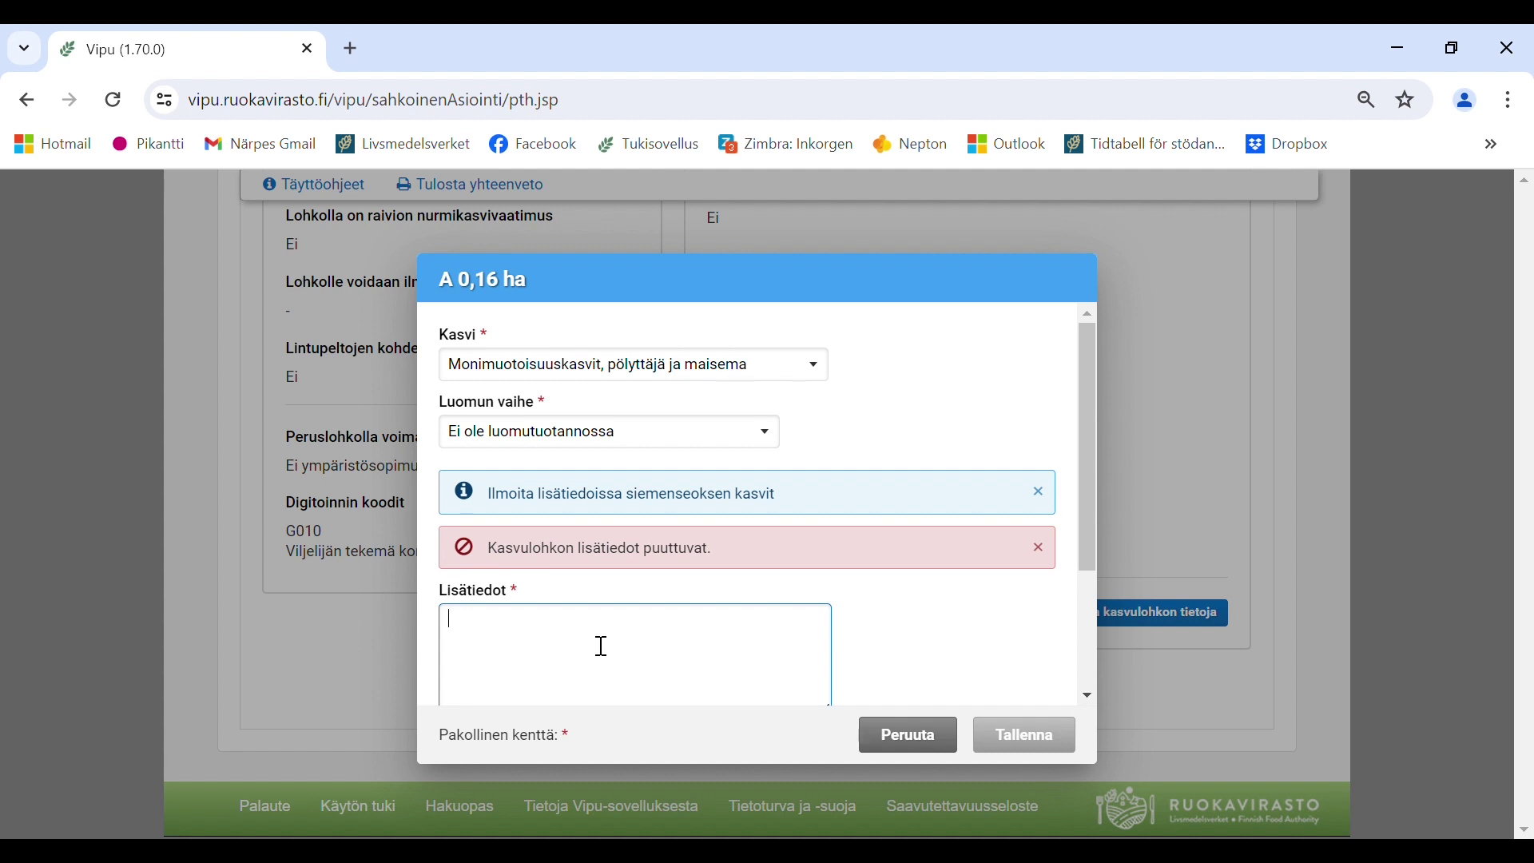
{"action": "type", "text": "Puna-apila"}
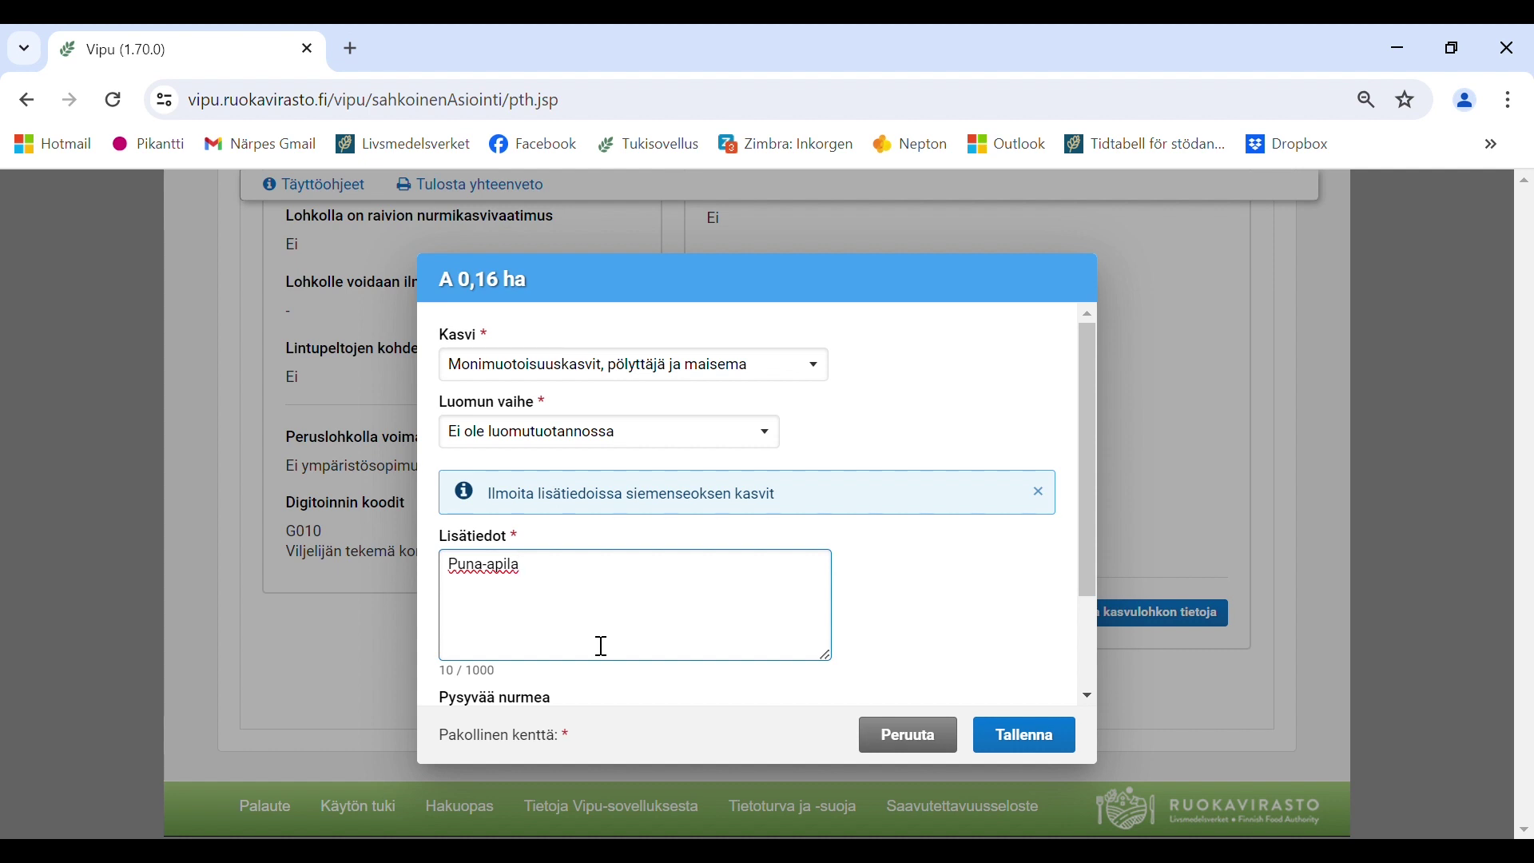
{"action": "type", "text": ", hy"}
{"action": "key", "text": "BackSpace"}
{"action": "type", "text": "unajakukkaa, "}
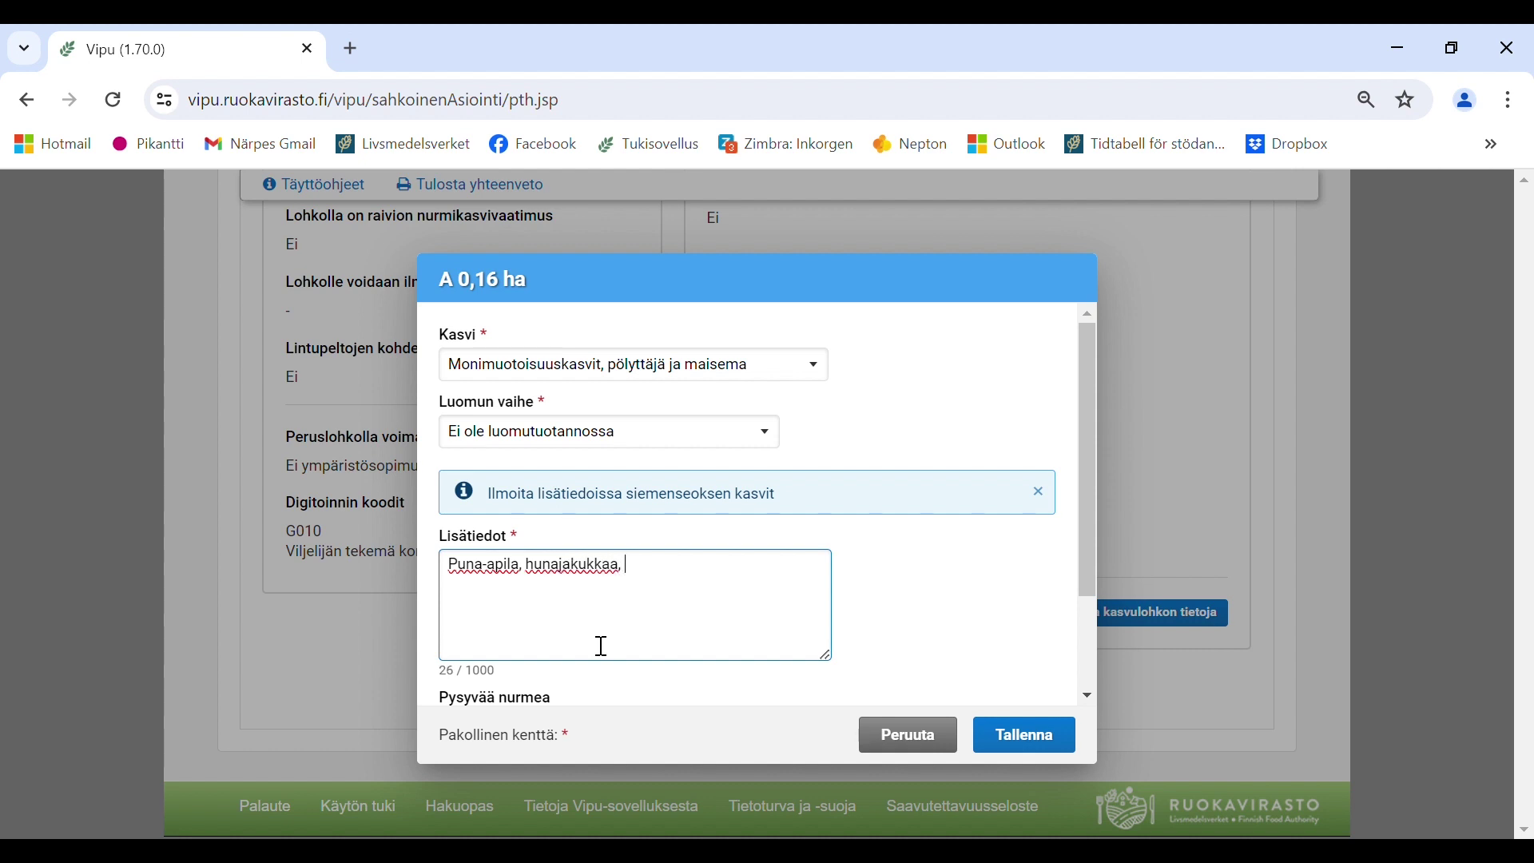
{"action": "type", "text": "valkosinappia"}
{"action": "key", "text": "BackSpace"}
{"action": "type", "text": ", veriapila"}
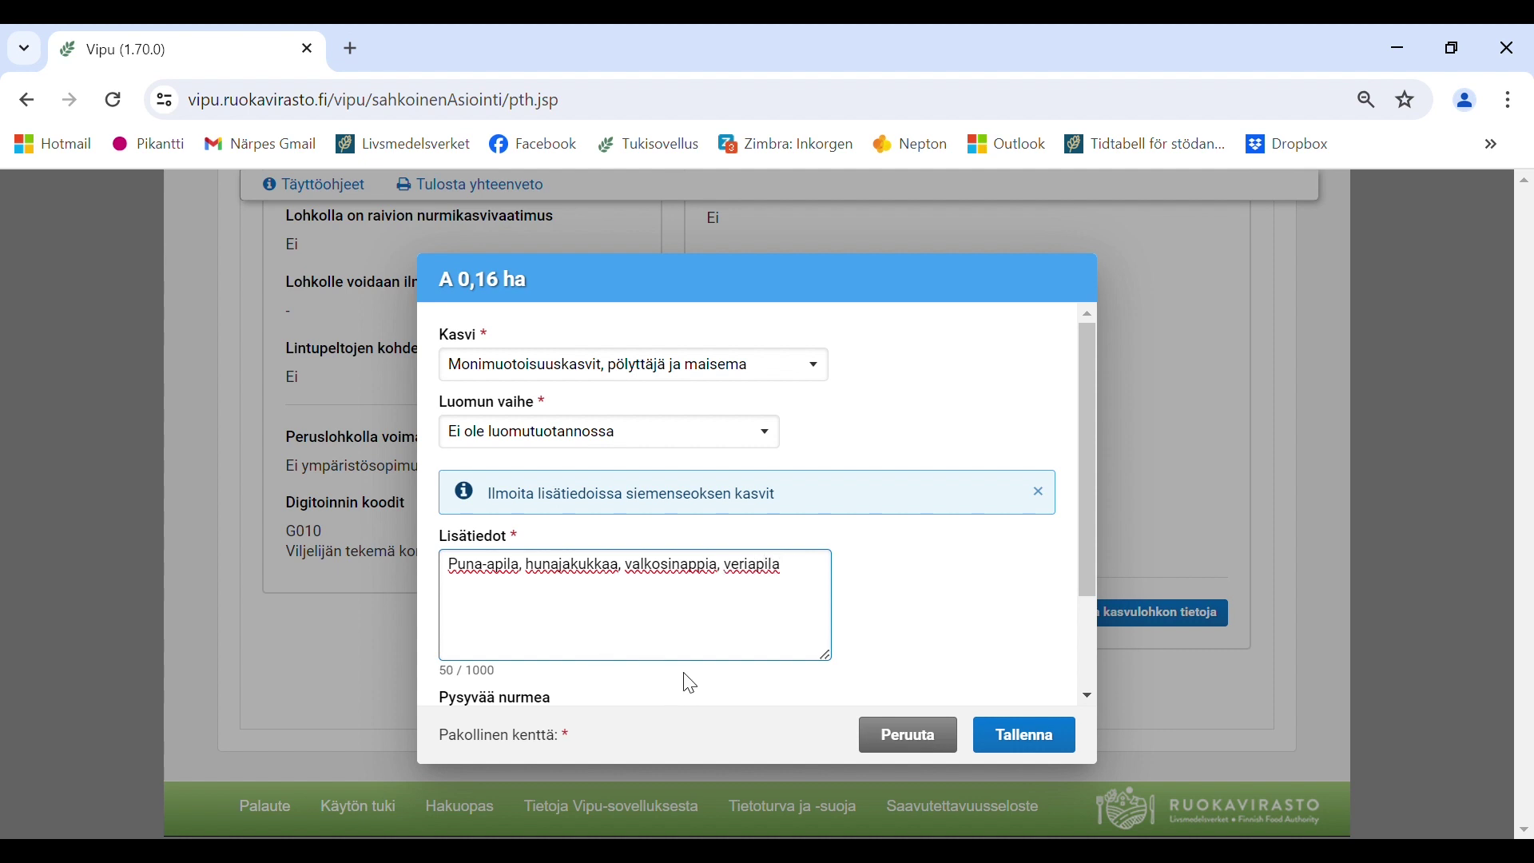
{"action": "left_click", "coordinate": [1025, 737]}
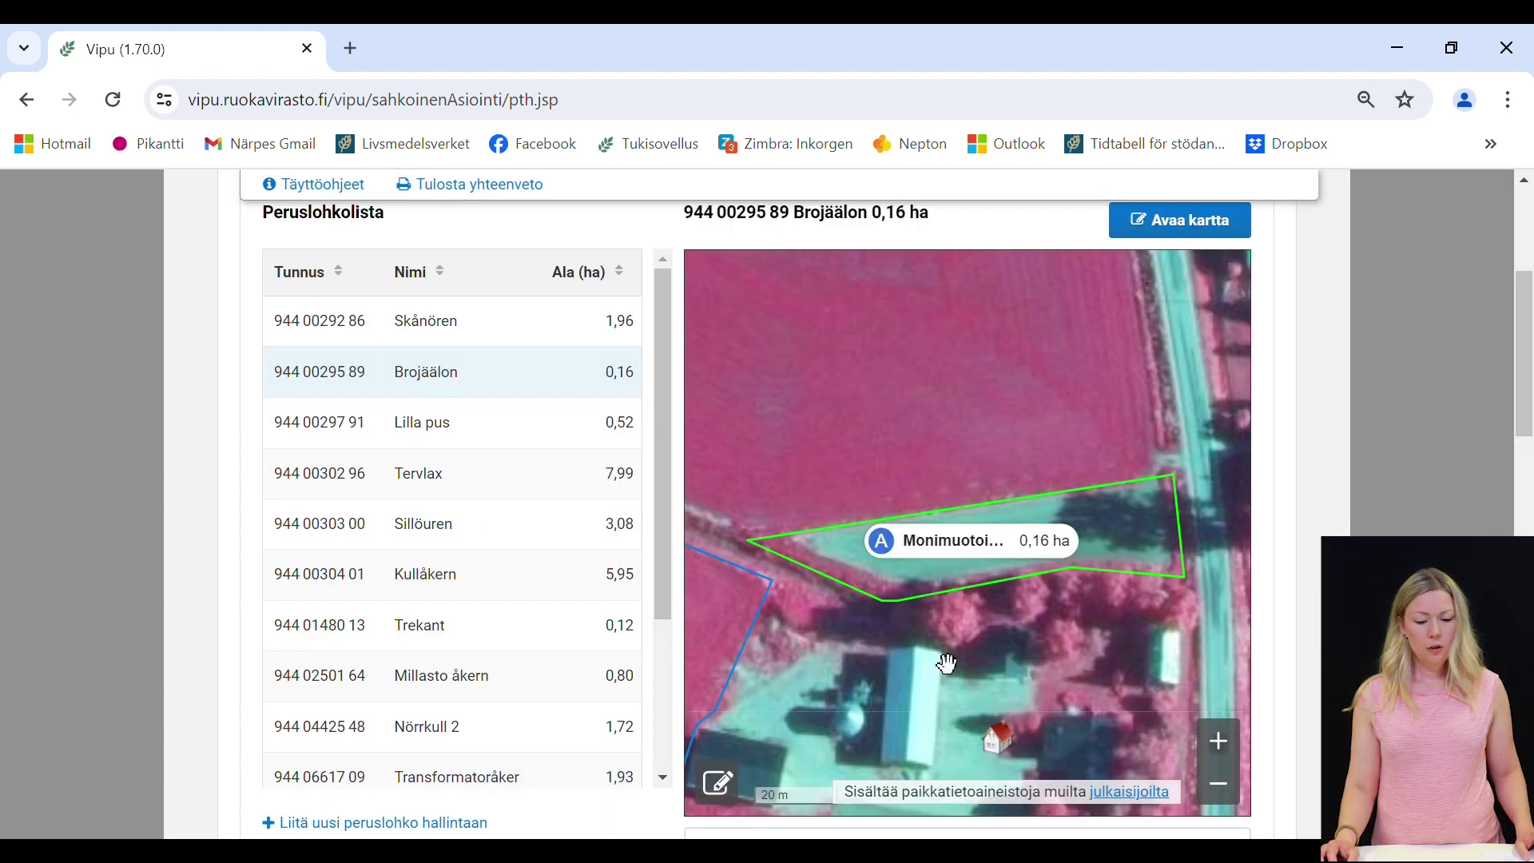
- Select the base parcel Lilla pus and change its growth parcel A's crop to "Monimuotoisuuskasvit, riista"
{"action": "left_click", "coordinate": [550, 425]}
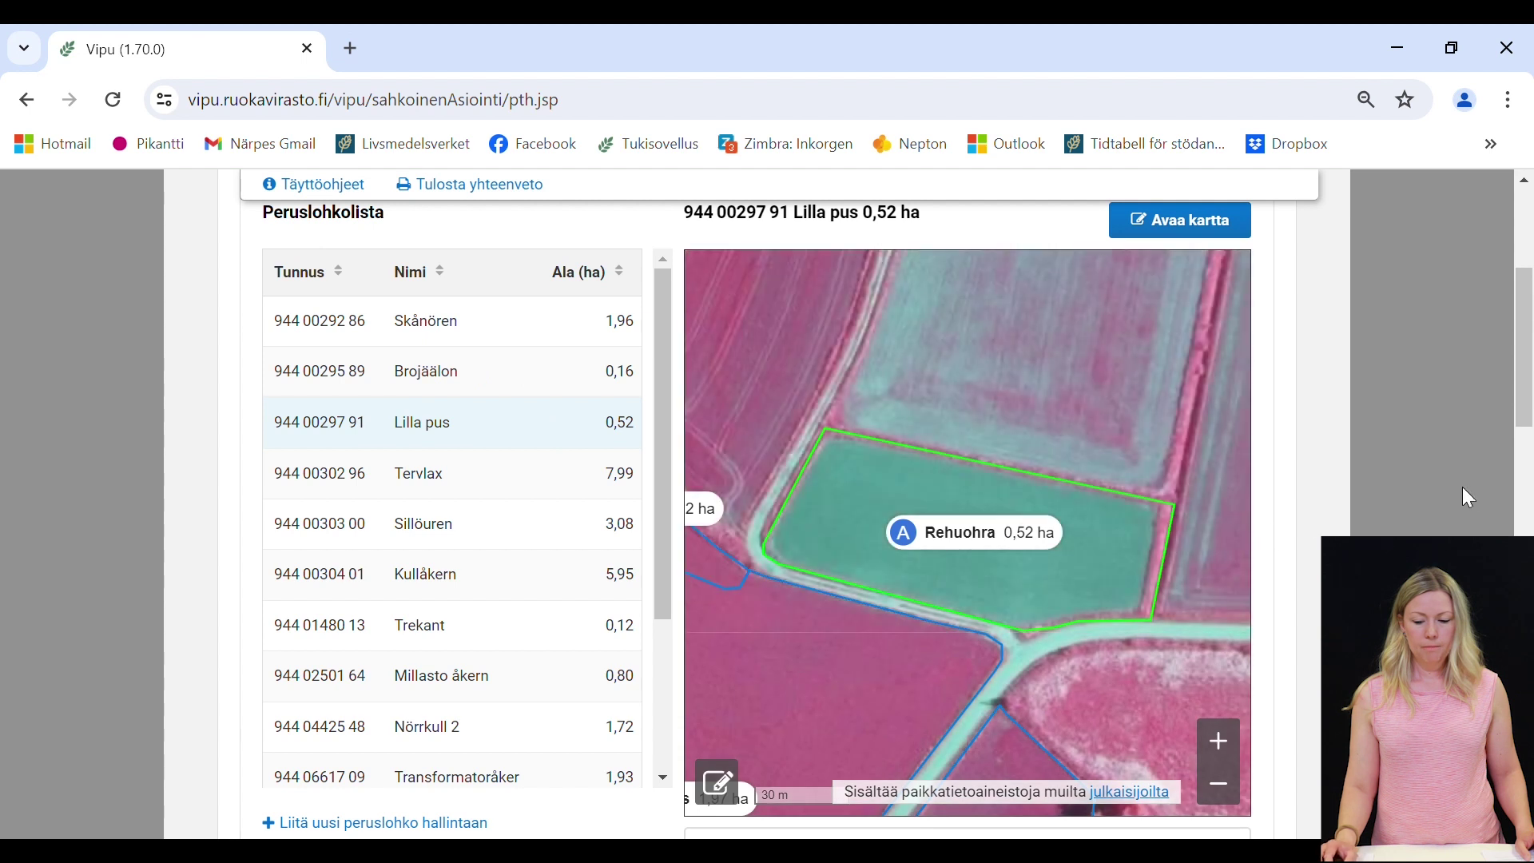
{"action": "scroll", "coordinate": [1463, 493], "scroll_direction": "down", "scroll_amount": 10}
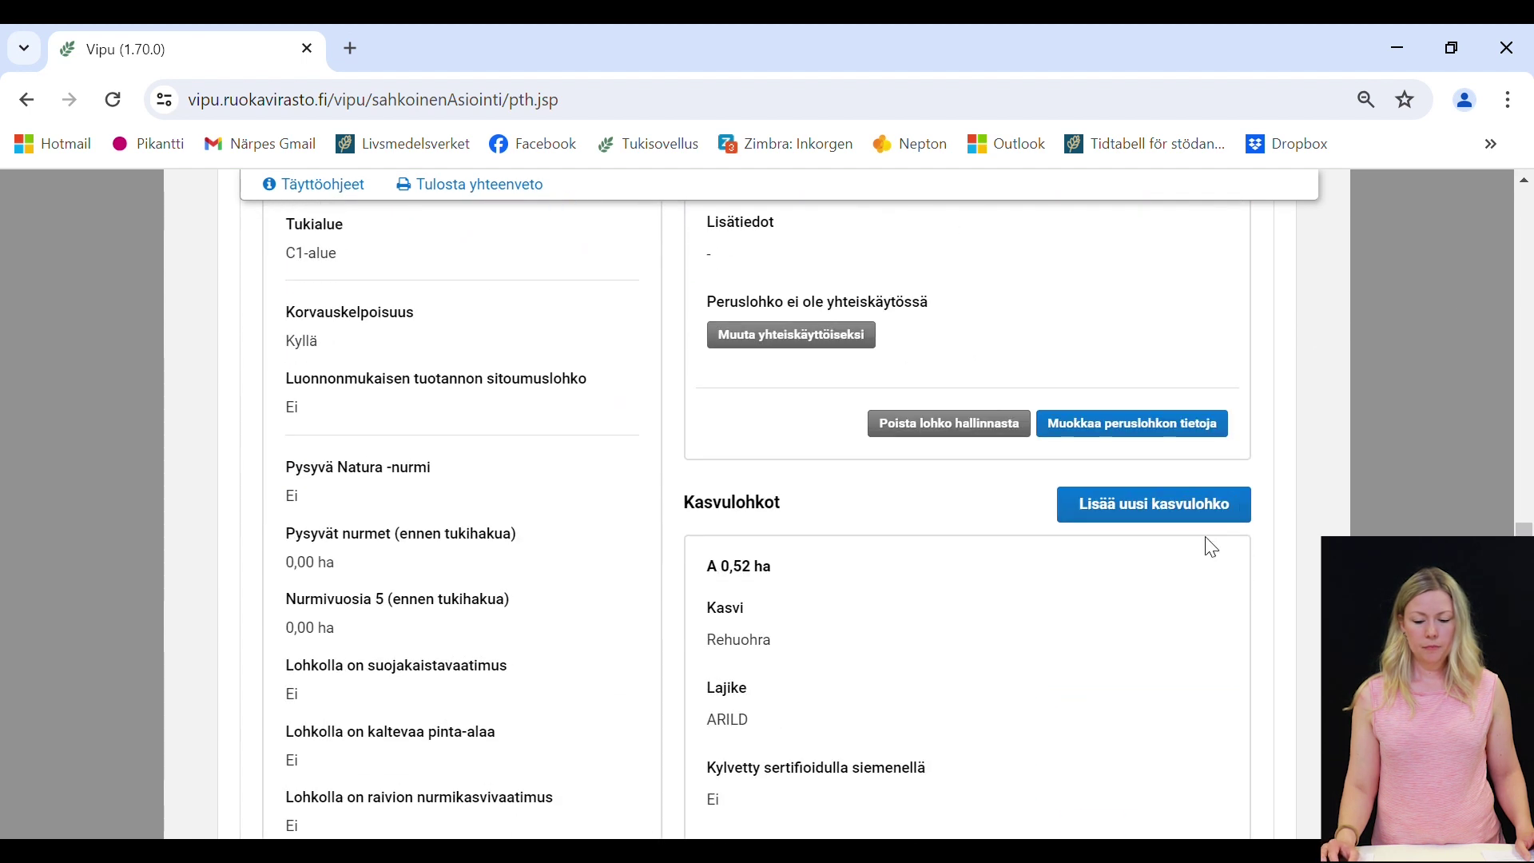
{"action": "scroll", "coordinate": [1211, 548], "scroll_direction": "down", "scroll_amount": 7}
{"action": "left_click", "coordinate": [1149, 613]}
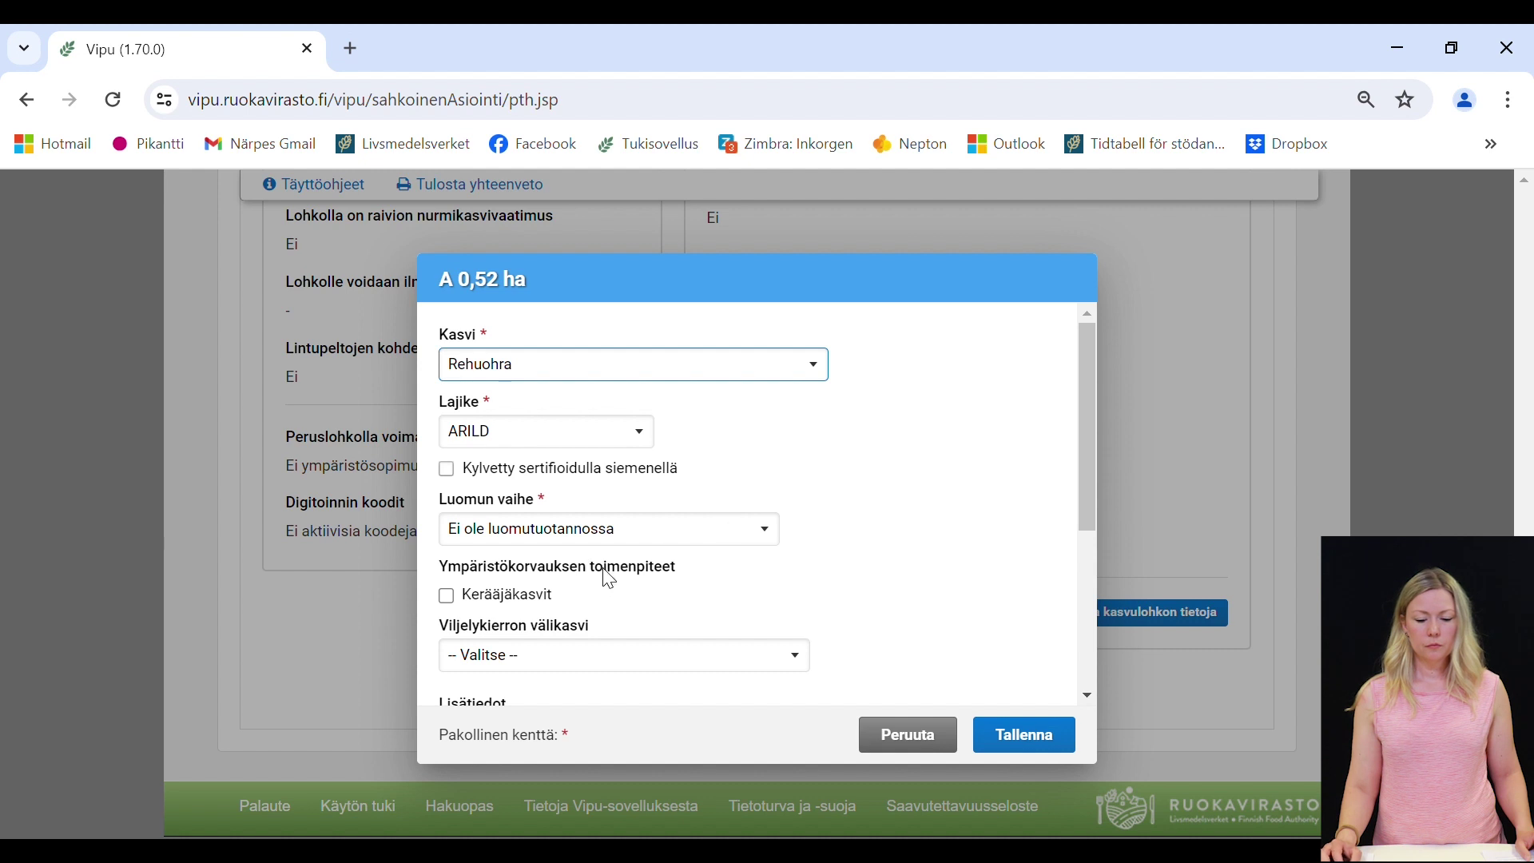
{"action": "key", "text": "m"}
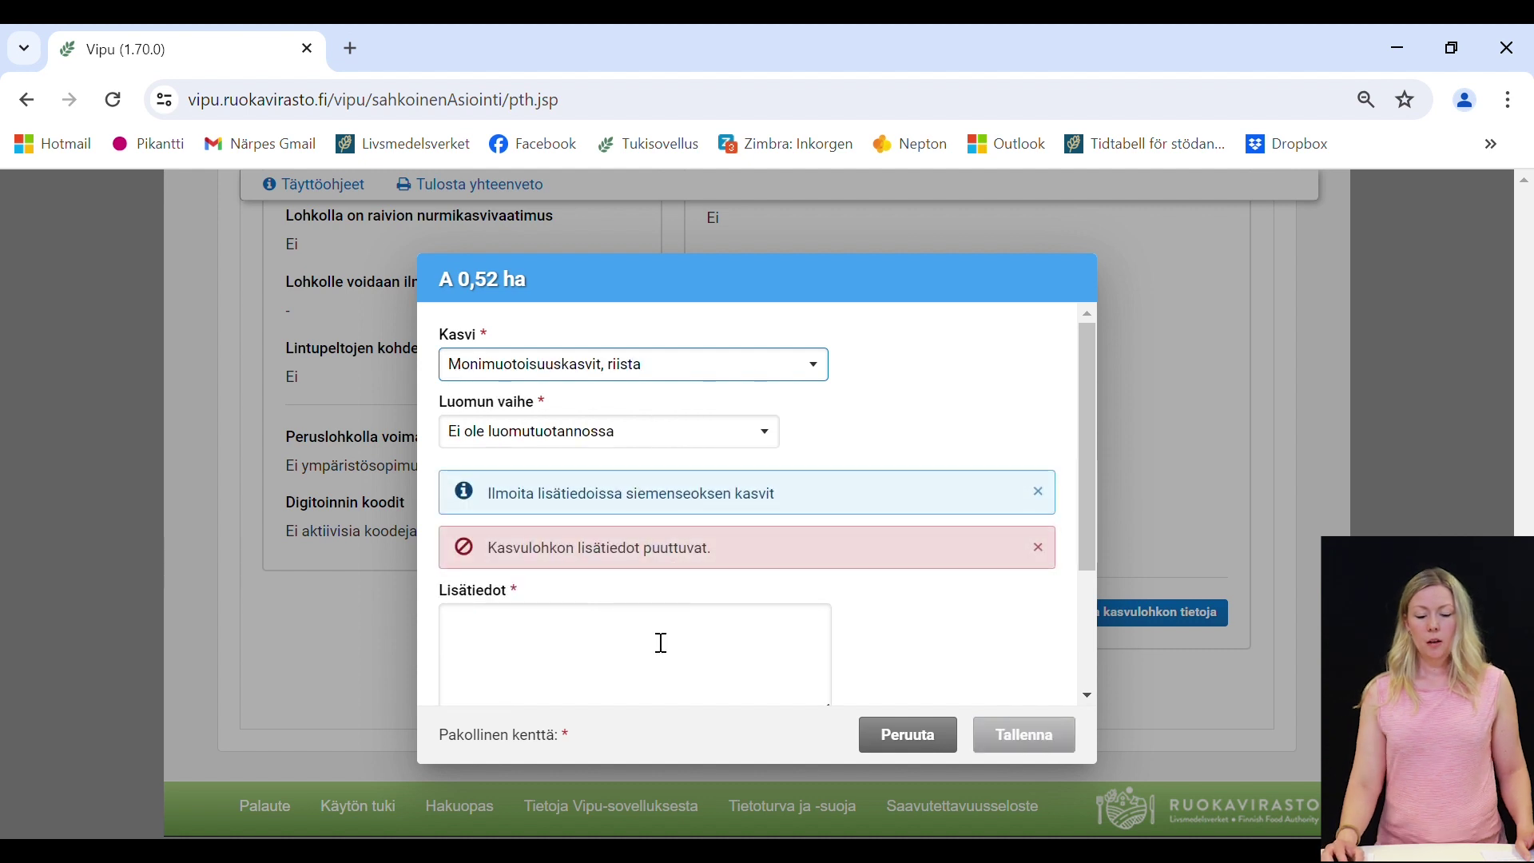
- Enter "Kaura, aurinkonkukka ja timotei." as additional information for Lilla pus's growth parcel A and save it
{"action": "left_click", "coordinate": [690, 645]}
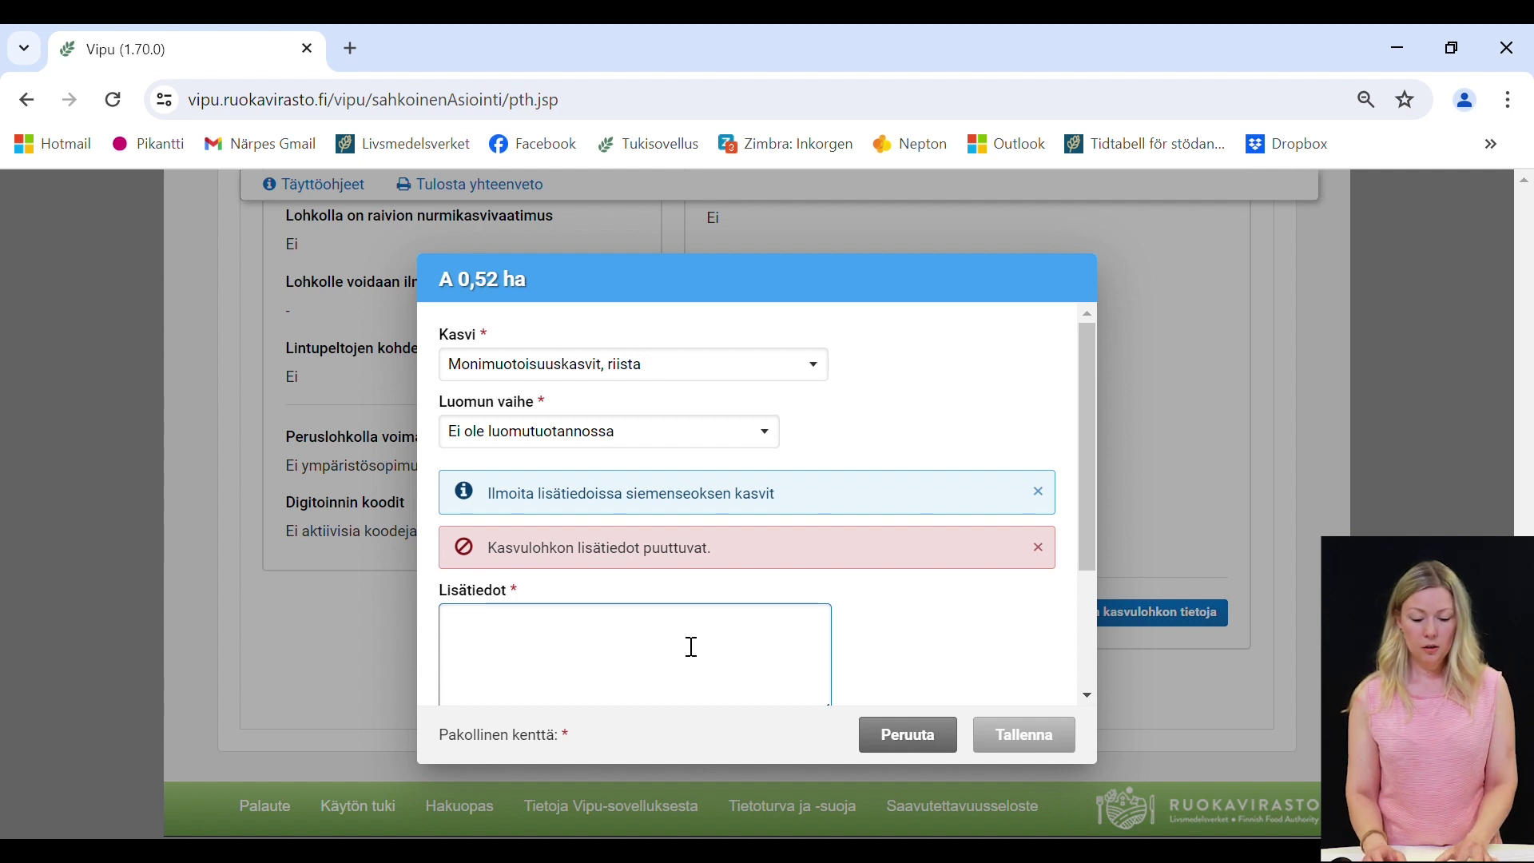
{"action": "type", "text": "K"}
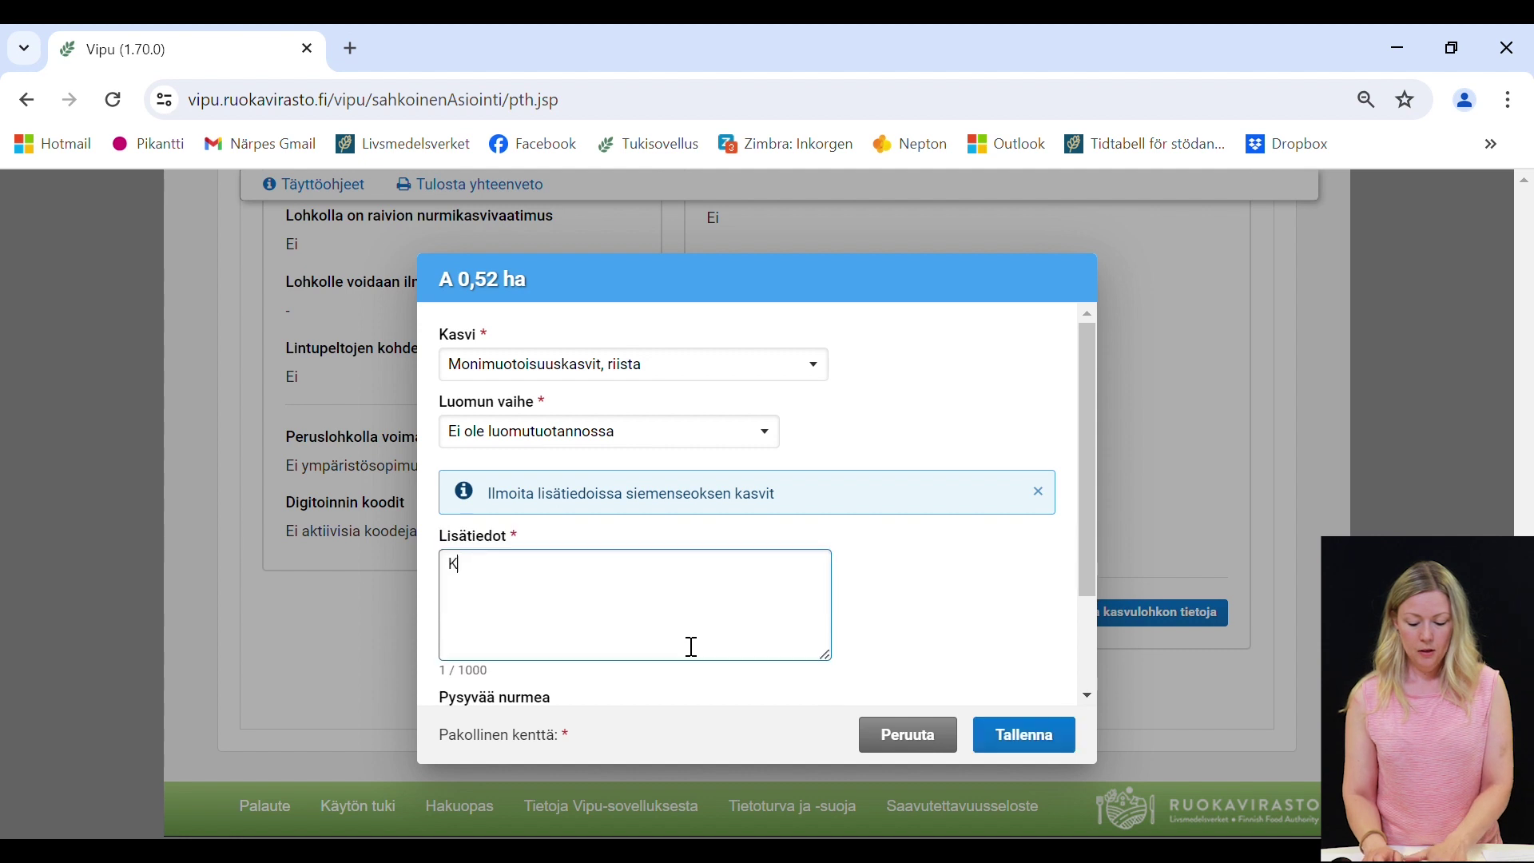
{"action": "type", "text": "aura, "}
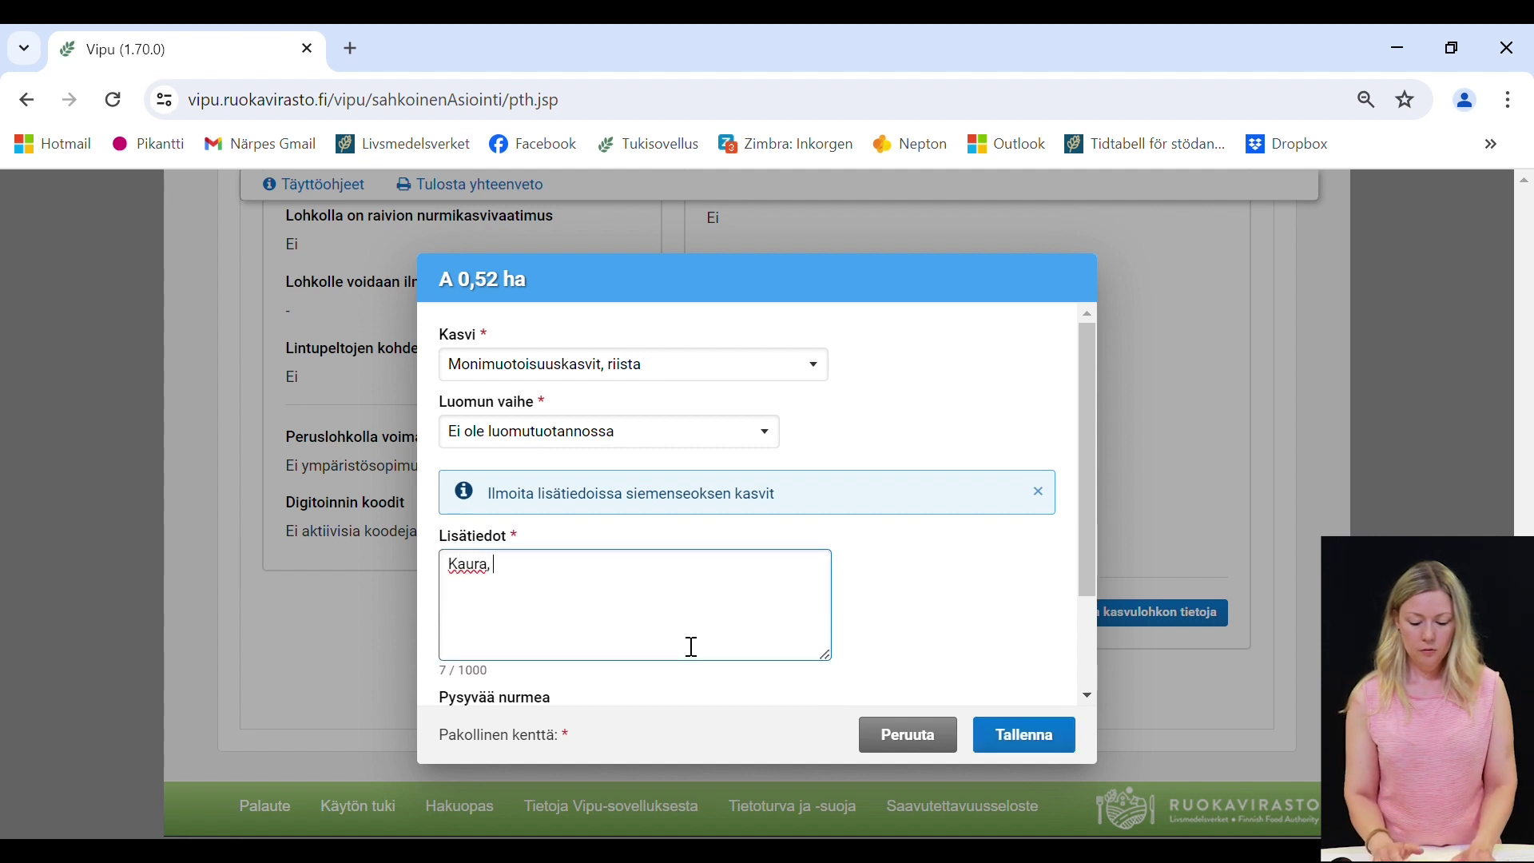
{"action": "type", "text": "aurinkonku"}
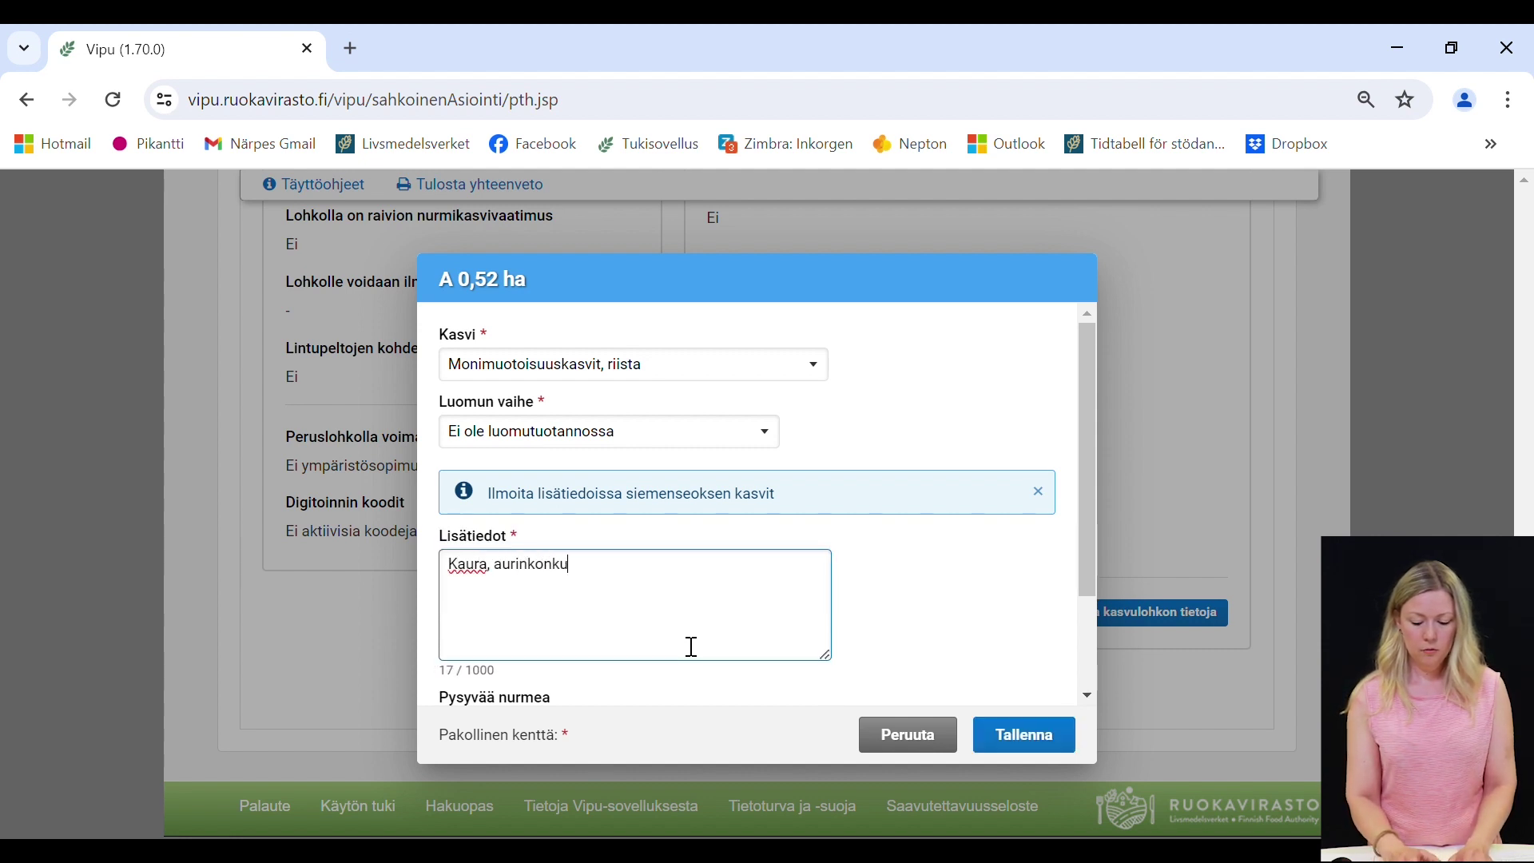
{"action": "type", "text": "kka ja"}
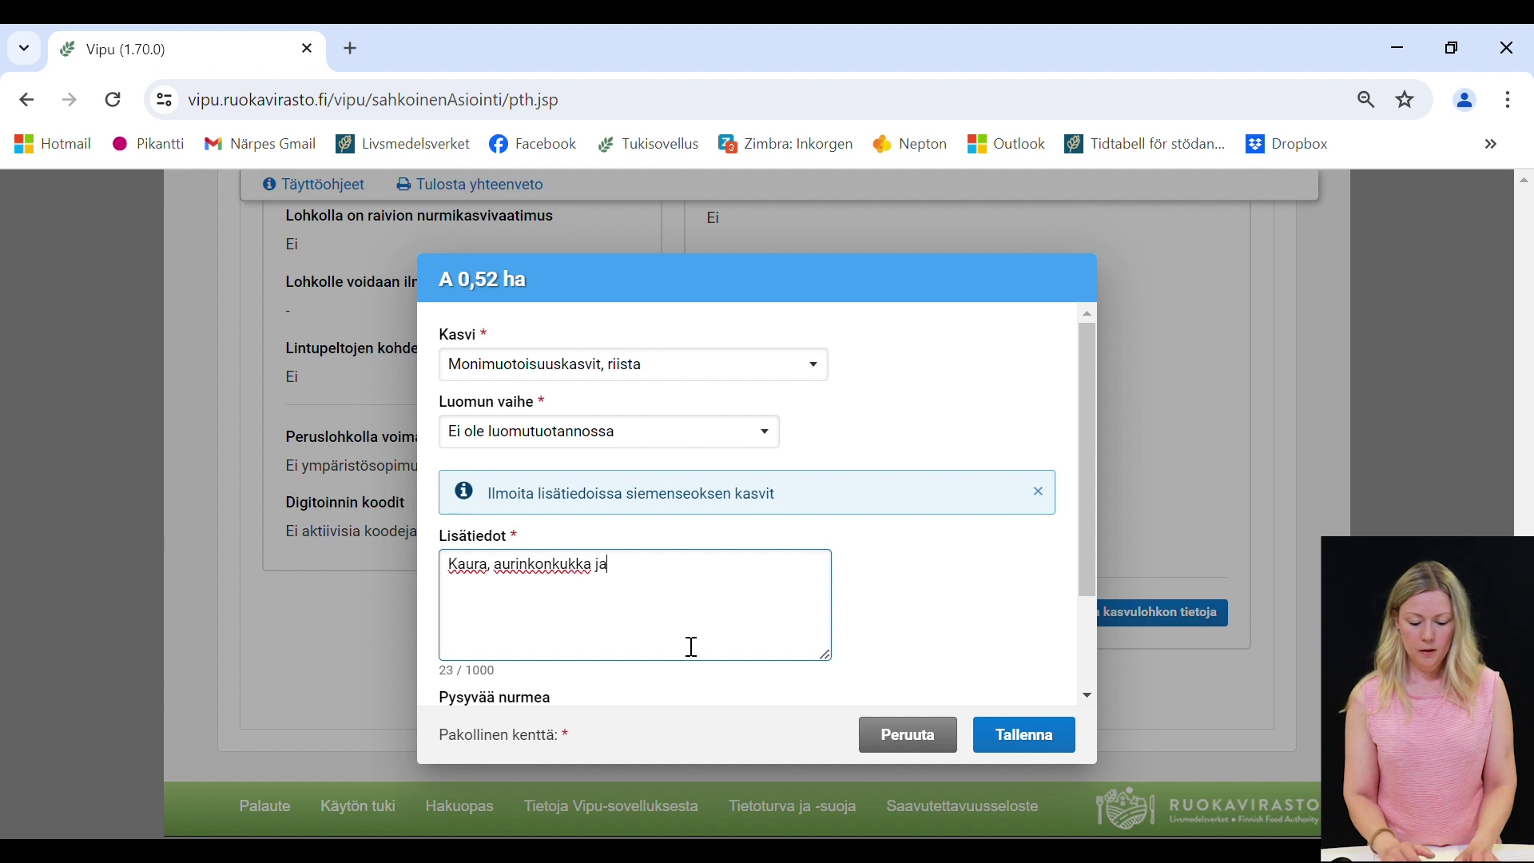
{"action": "type", "text": " timotei."}
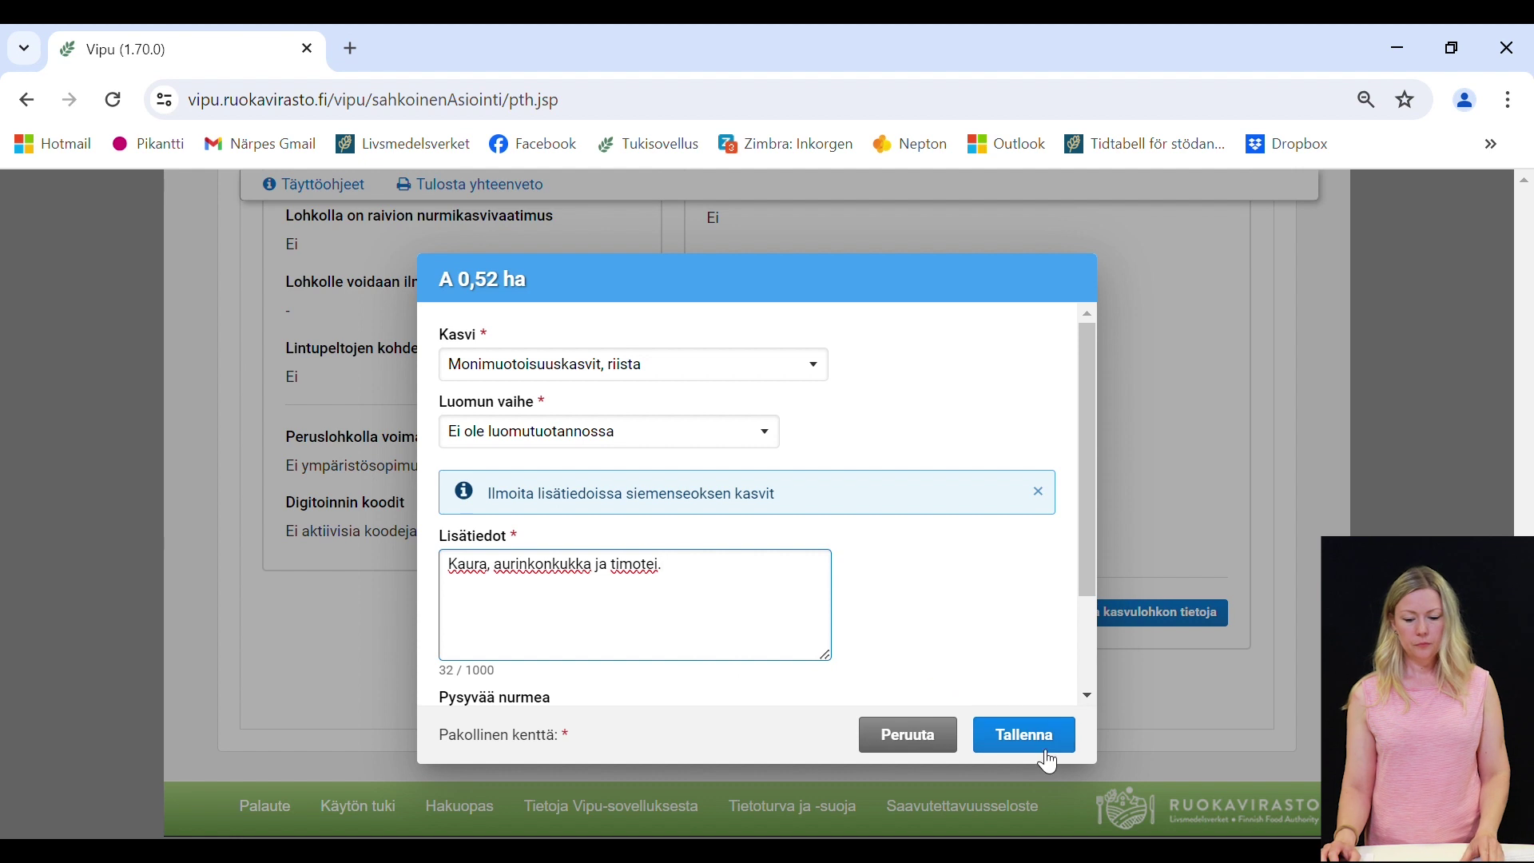
{"action": "left_click", "coordinate": [1053, 743]}
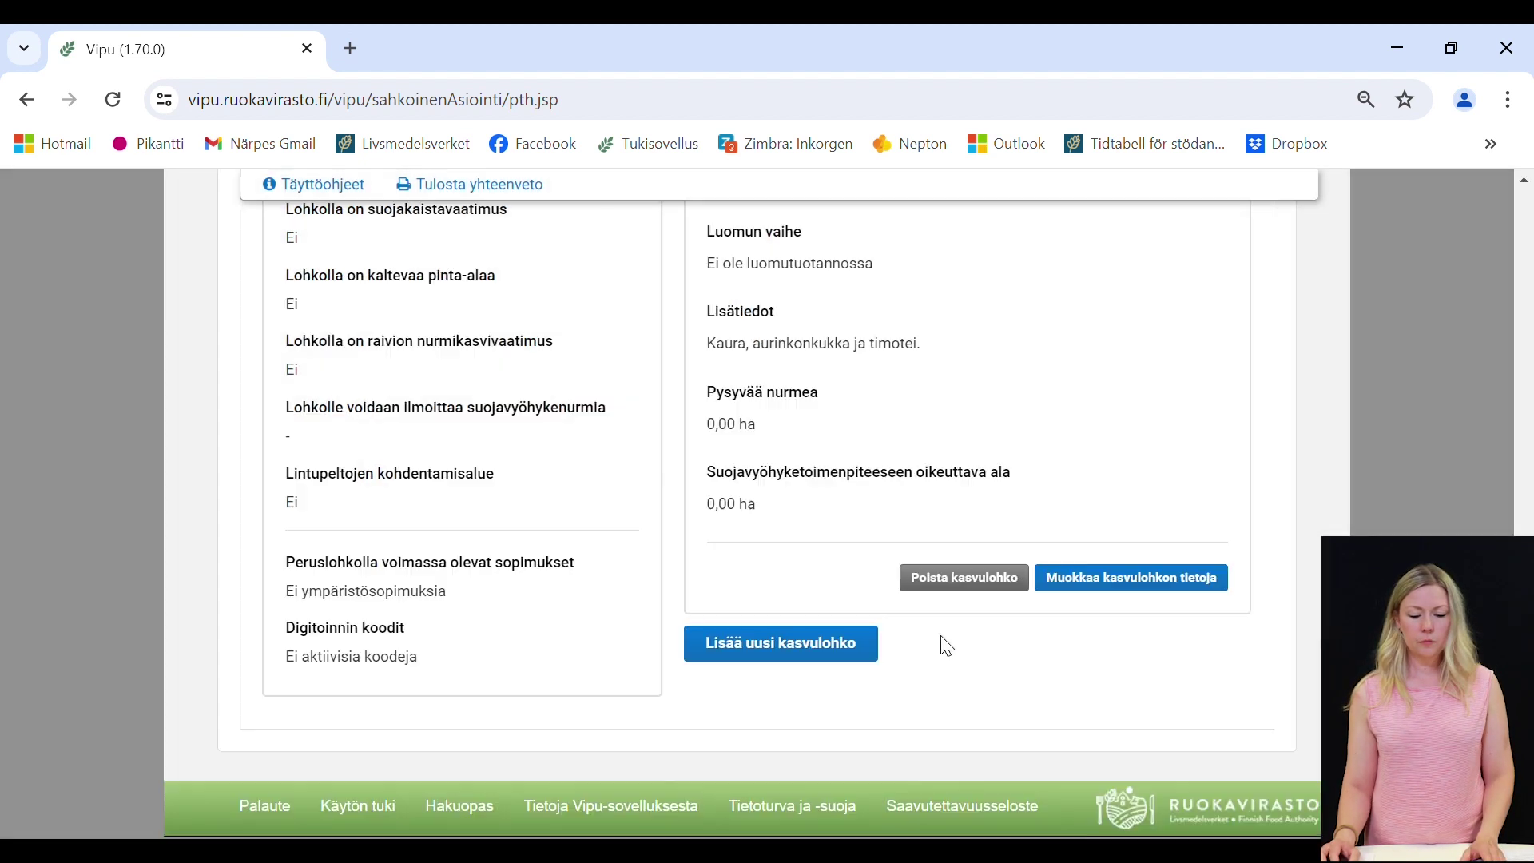
- Change the crop of base parcel Tervlax's growth parcel A to "Öljyretikka" and save it with the measure "Maanparannus- ja saneerauskasvit"
{"action": "scroll", "coordinate": [849, 601], "scroll_direction": "up", "scroll_amount": 8}
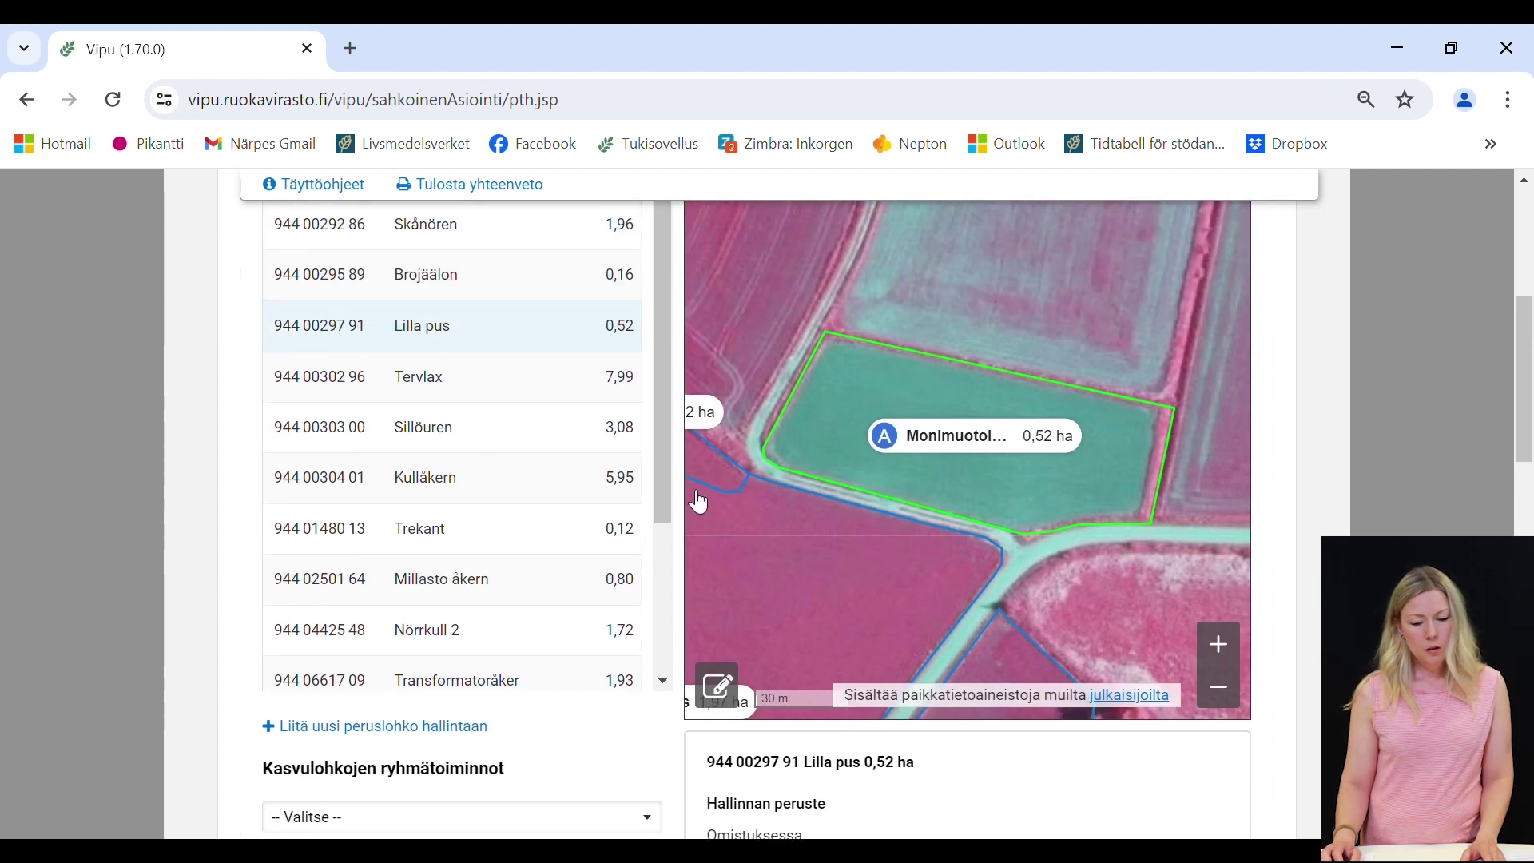
{"action": "left_click", "coordinate": [508, 391]}
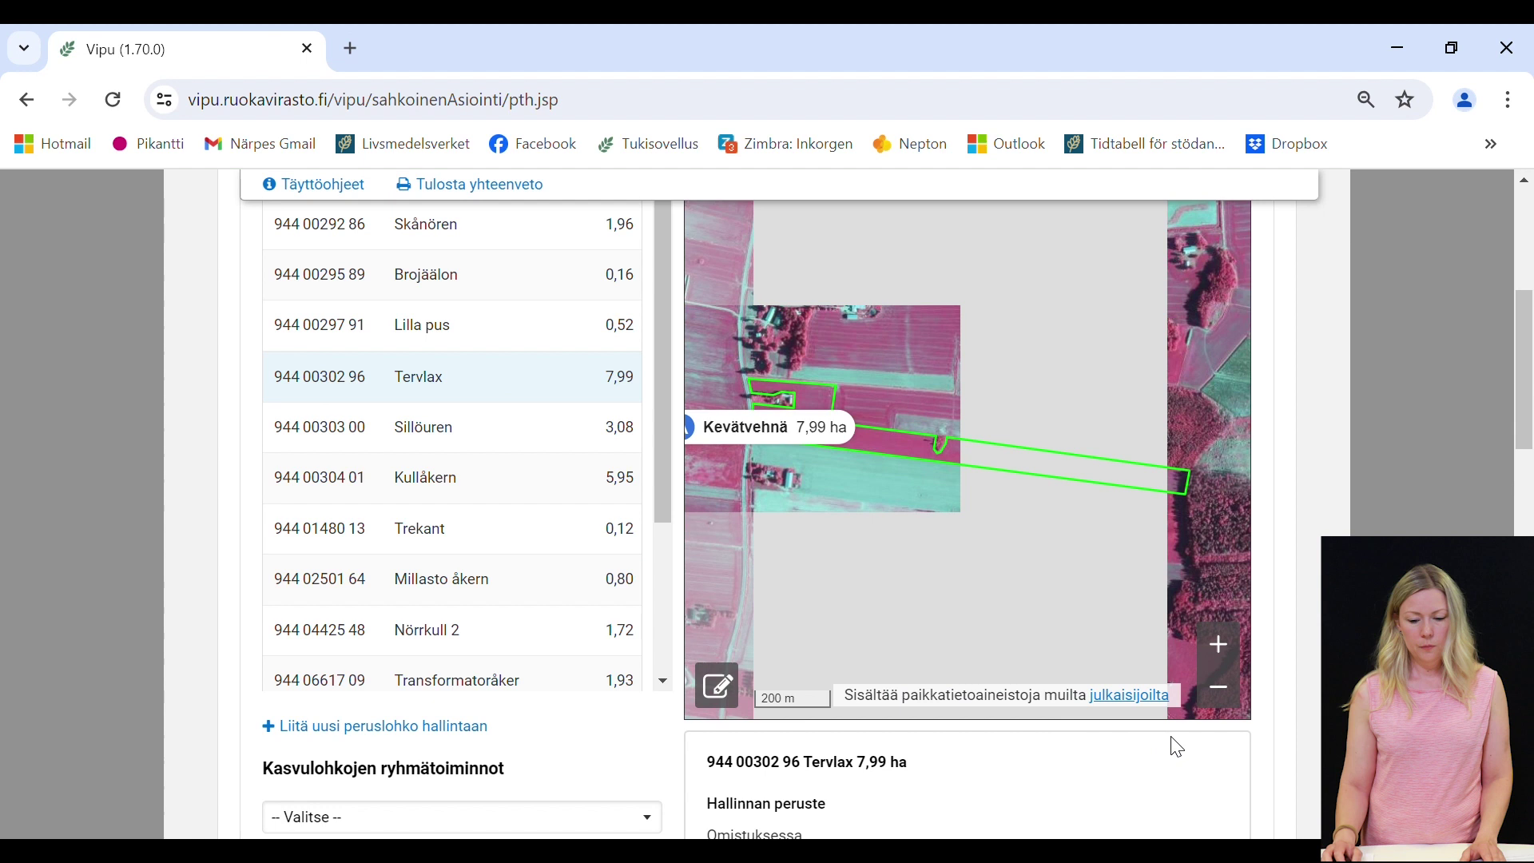
{"action": "scroll", "coordinate": [1258, 747], "scroll_direction": "down", "scroll_amount": 3}
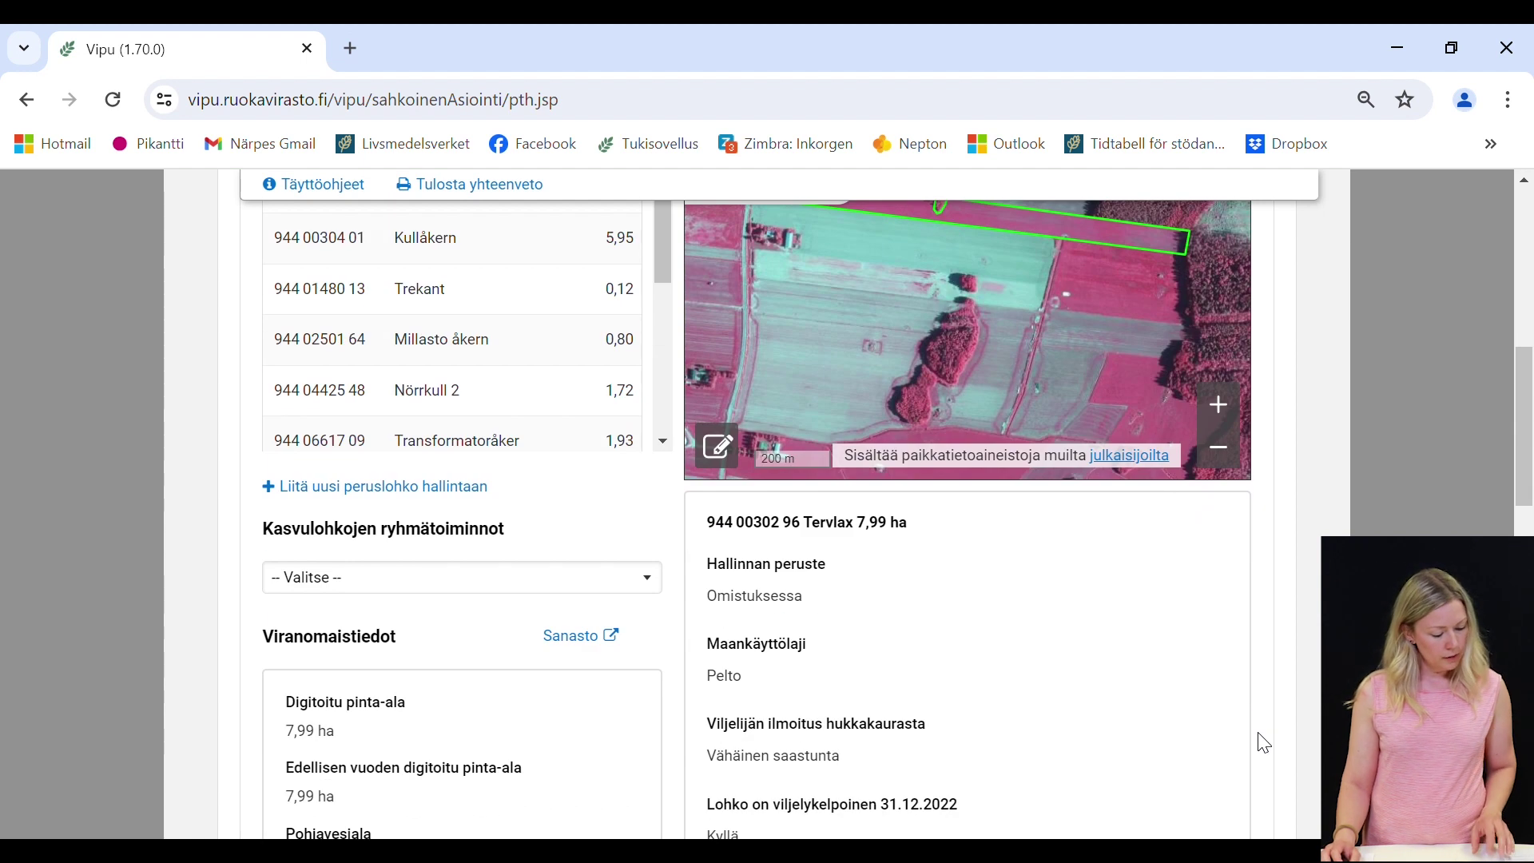
{"action": "scroll", "coordinate": [1263, 743], "scroll_direction": "down", "scroll_amount": 6}
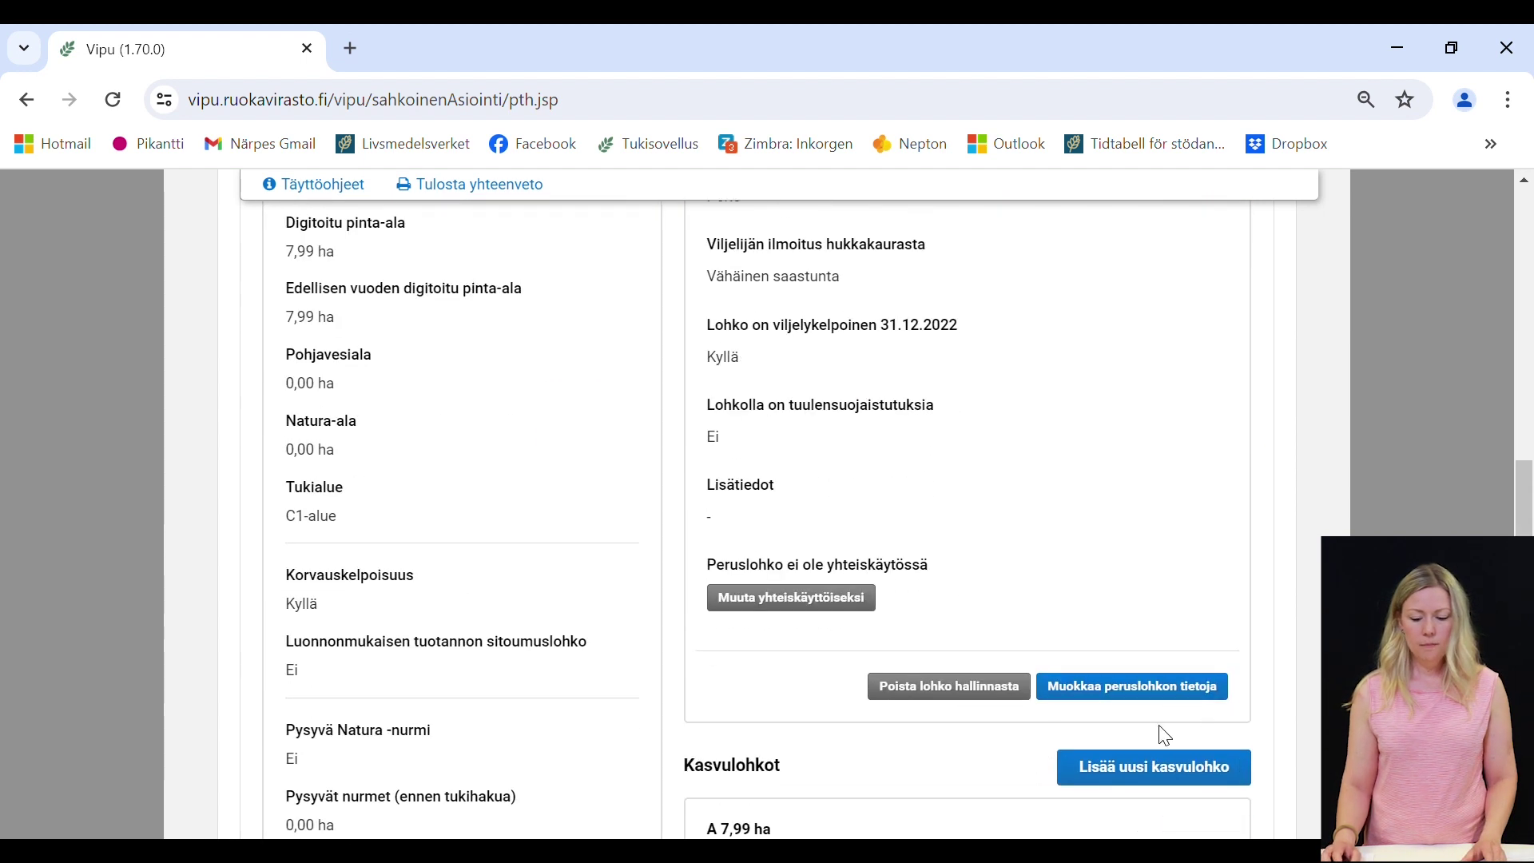
{"action": "scroll", "coordinate": [1165, 735], "scroll_direction": "down", "scroll_amount": 12}
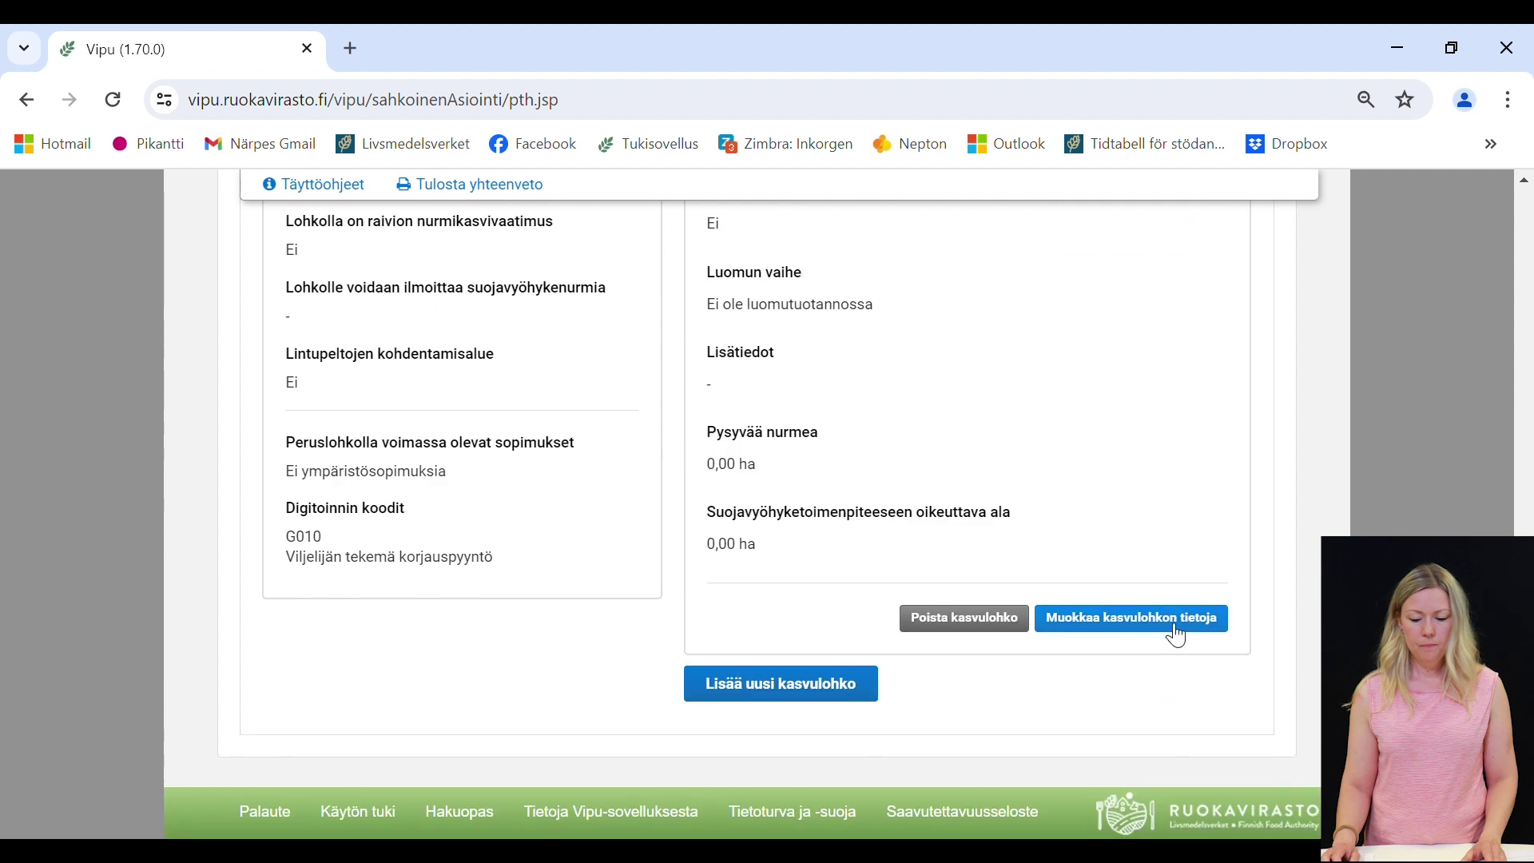
{"action": "left_click", "coordinate": [1176, 635]}
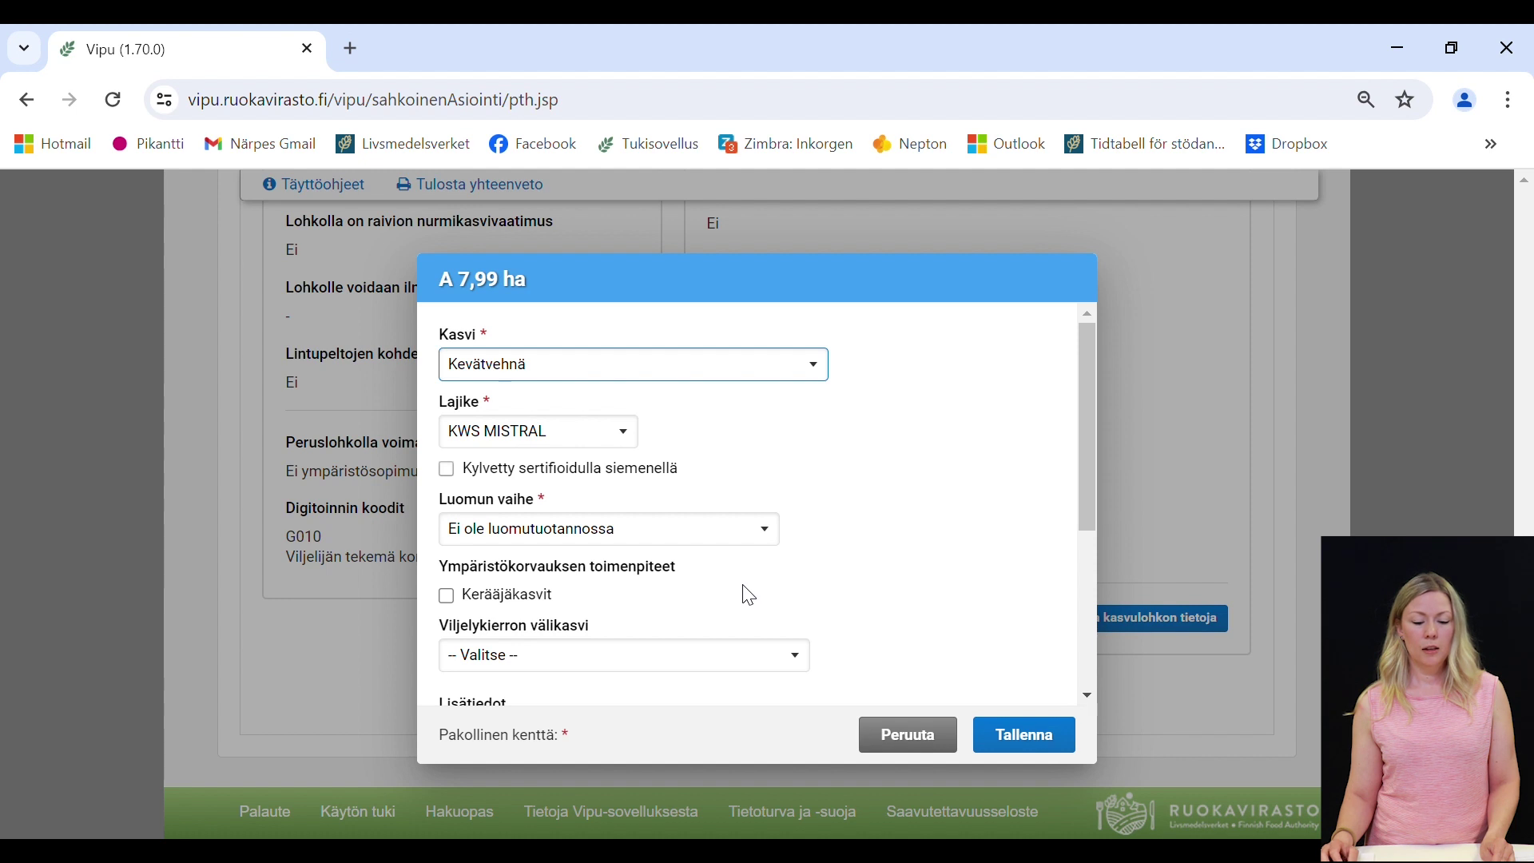
{"action": "key", "text": "odiaeresis"}
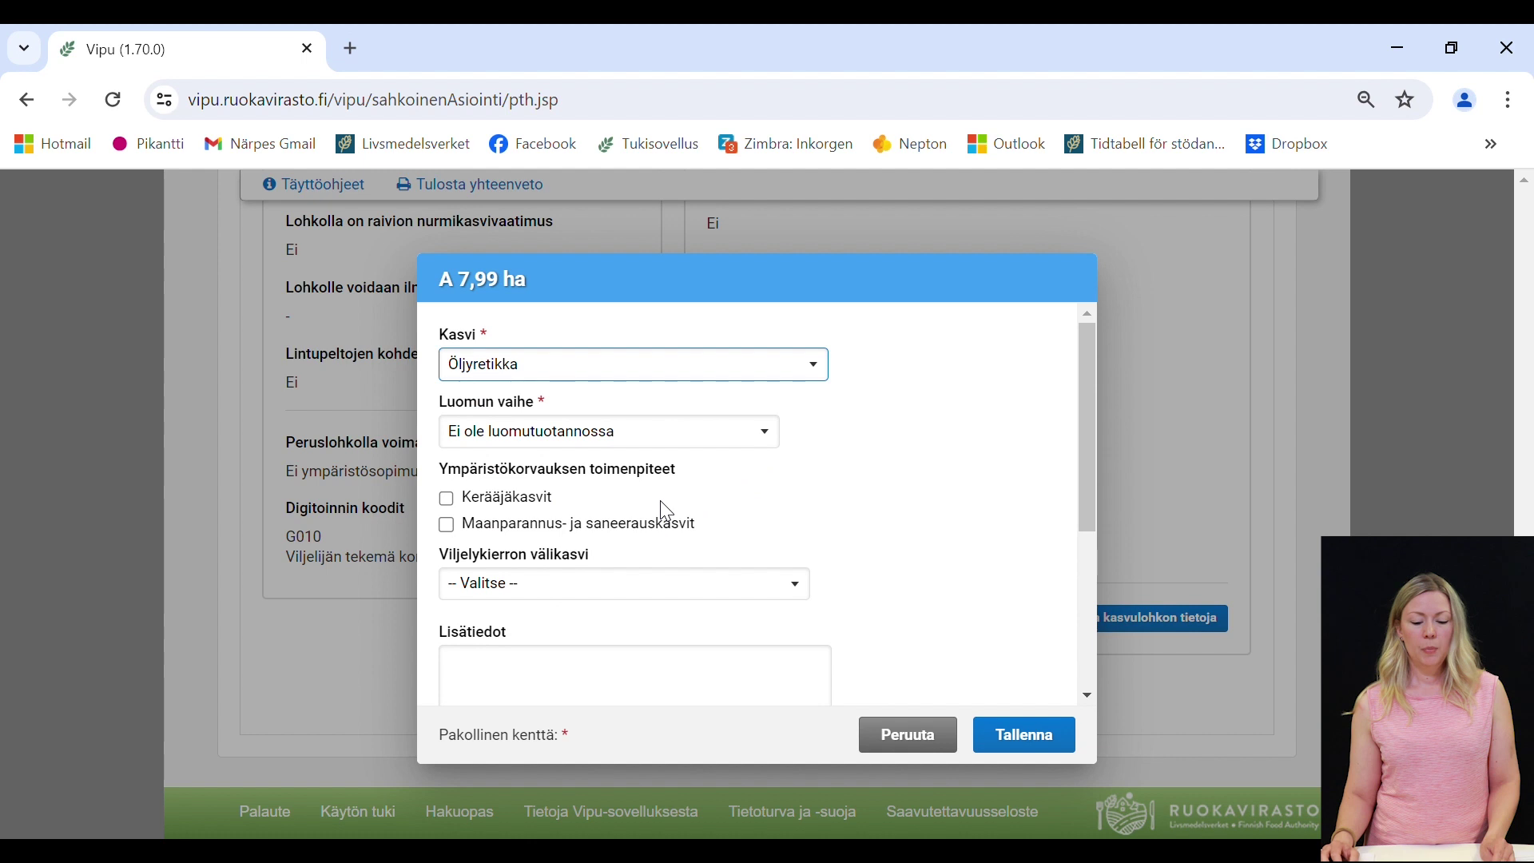
{"action": "left_click", "coordinate": [447, 526]}
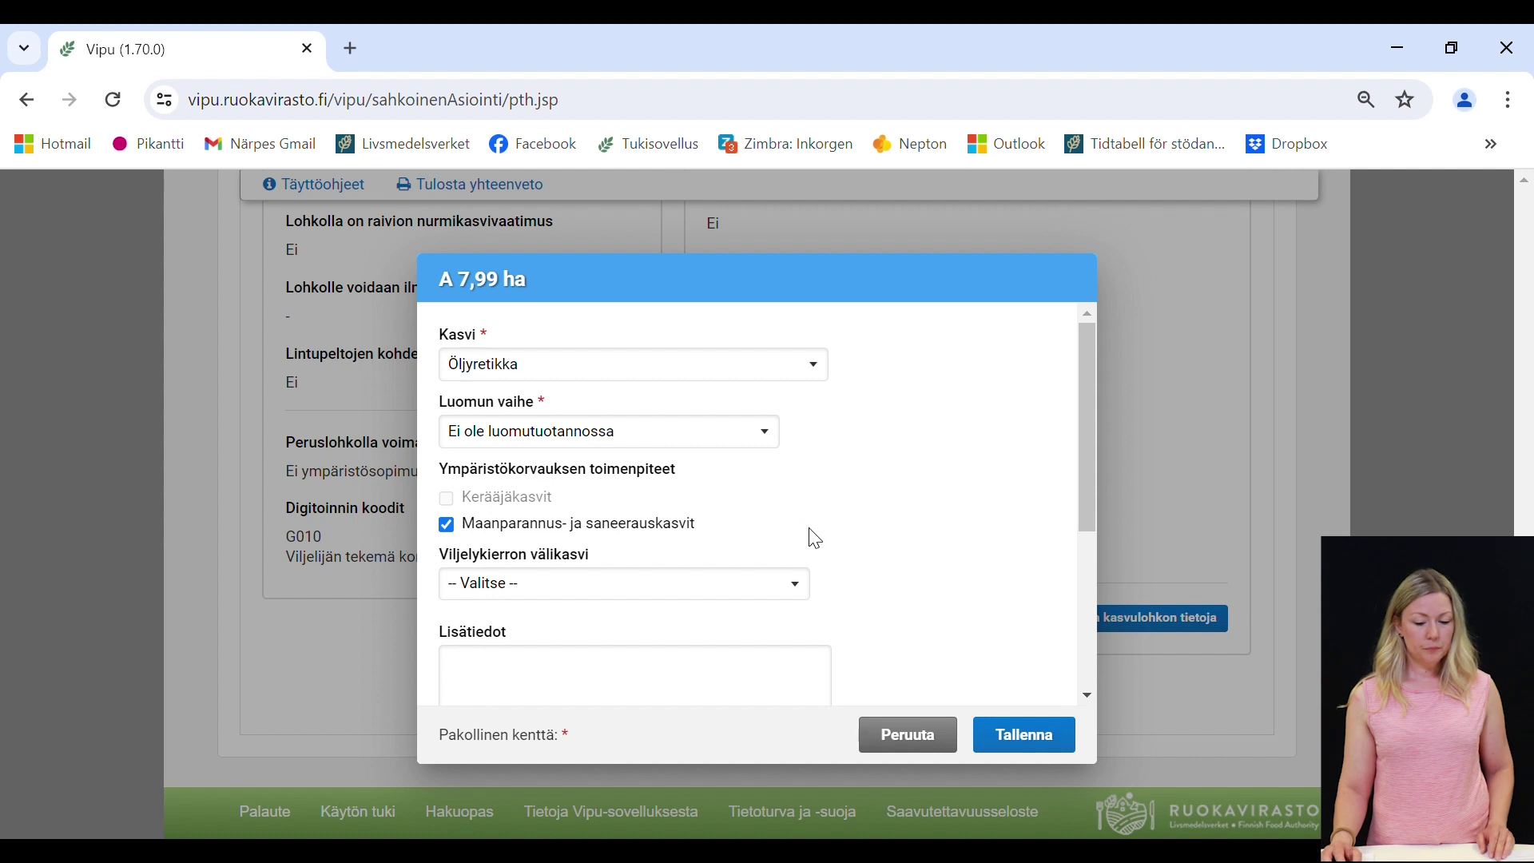
{"action": "left_click", "coordinate": [1042, 741]}
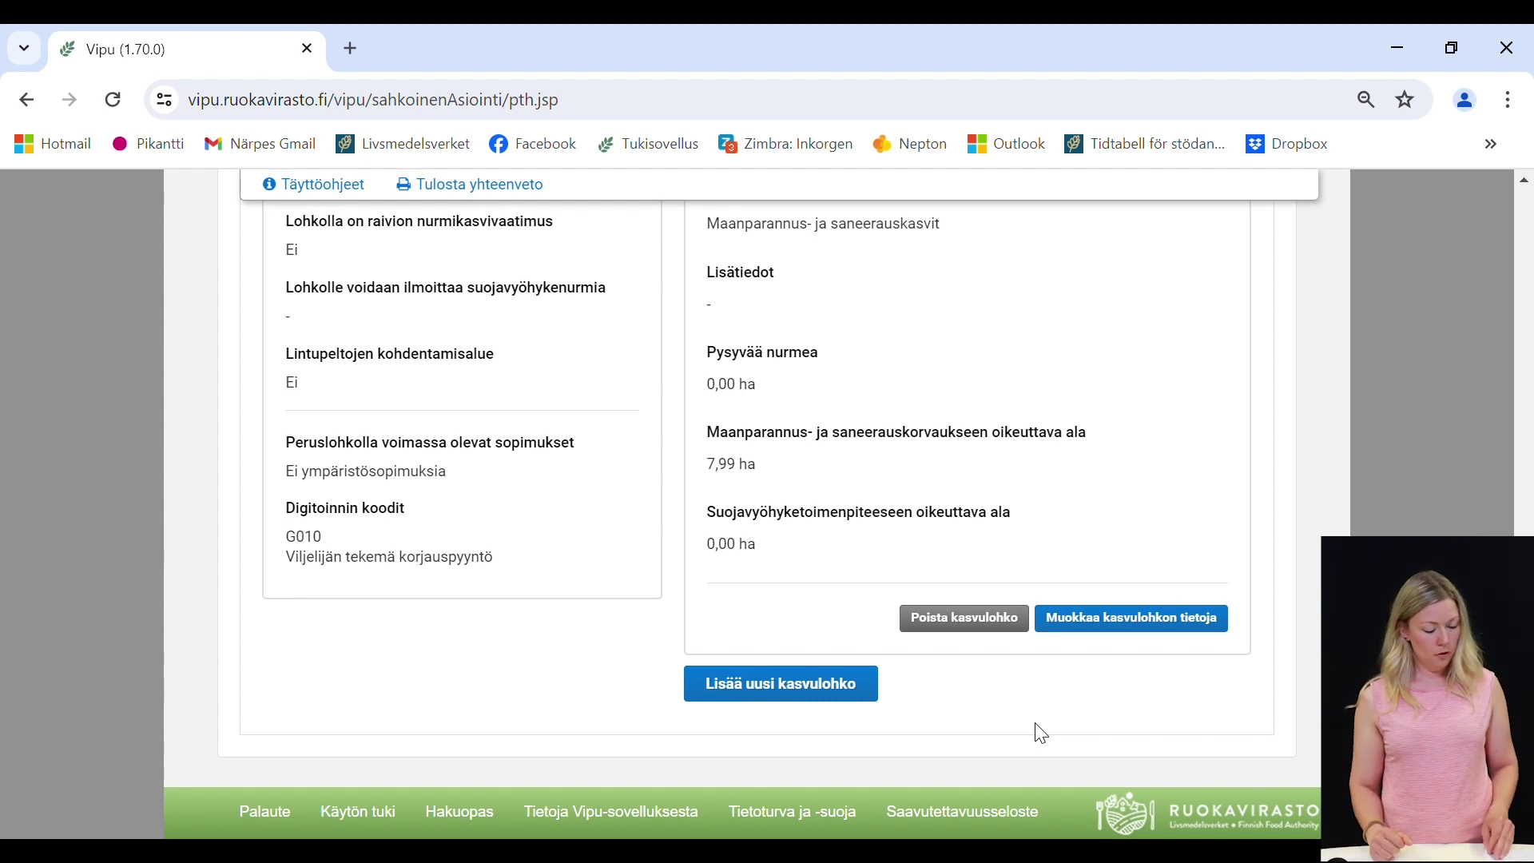
- Select the base parcel Sillöuren and change its growth parcel A's crop to "Valko- eli keräkaali"
{"action": "scroll", "coordinate": [1043, 731], "scroll_direction": "up", "scroll_amount": 15}
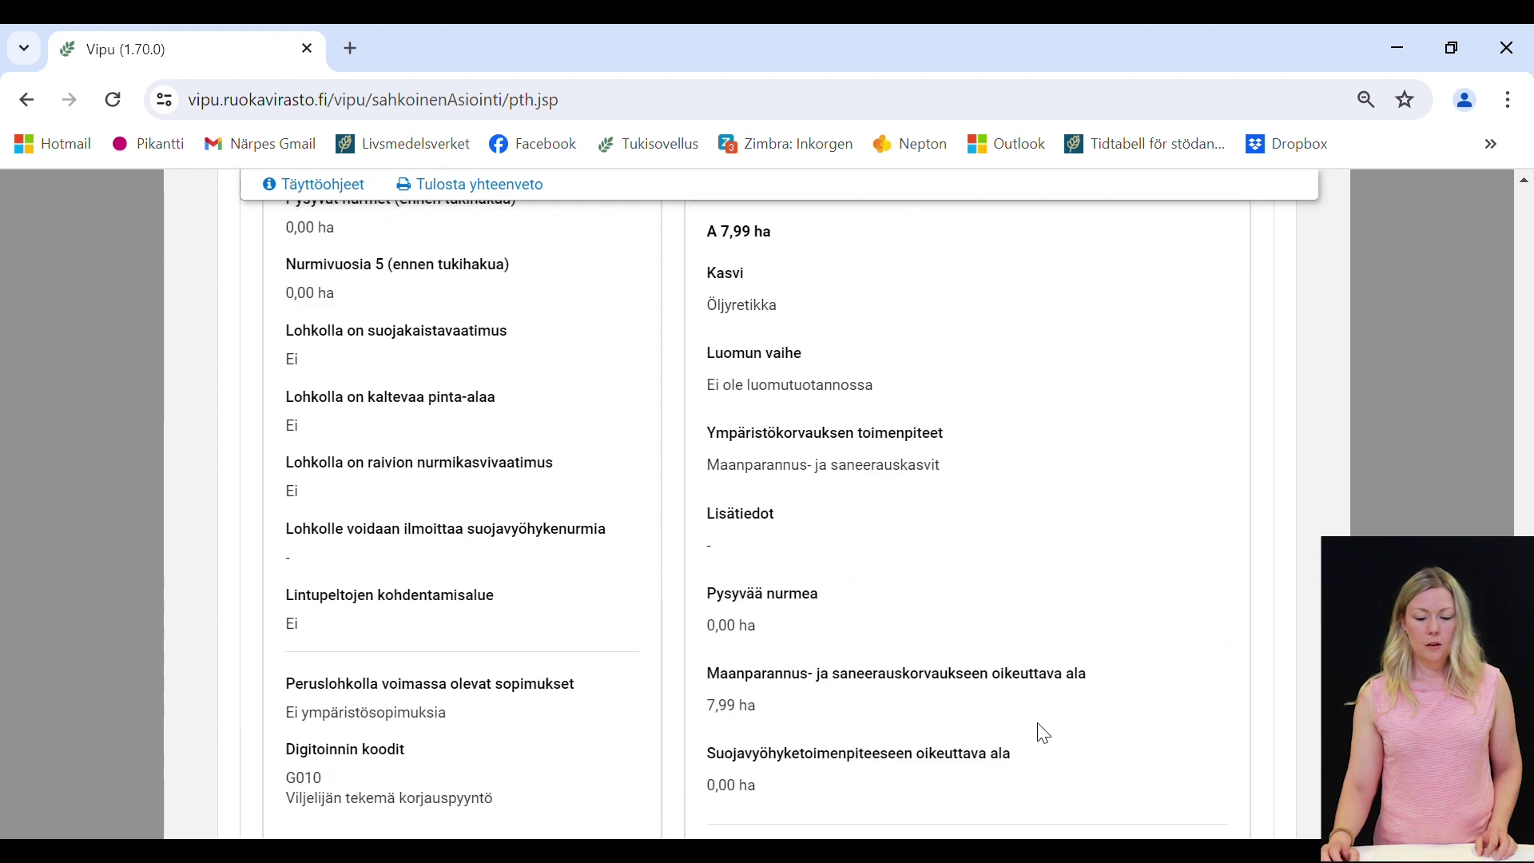
{"action": "scroll", "coordinate": [1041, 725], "scroll_direction": "down", "scroll_amount": 3}
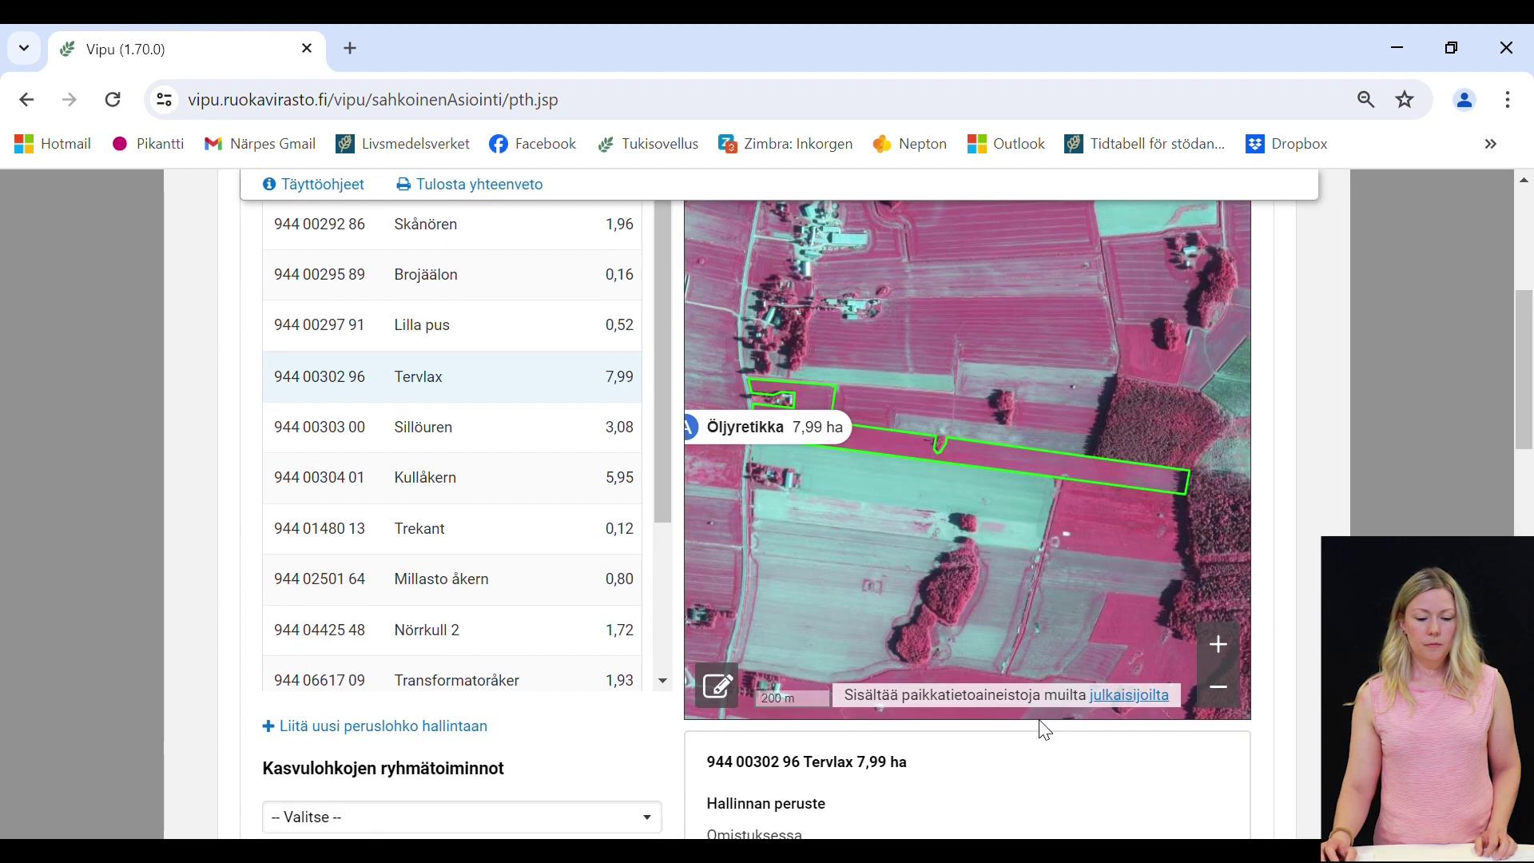
{"action": "left_click", "coordinate": [564, 443]}
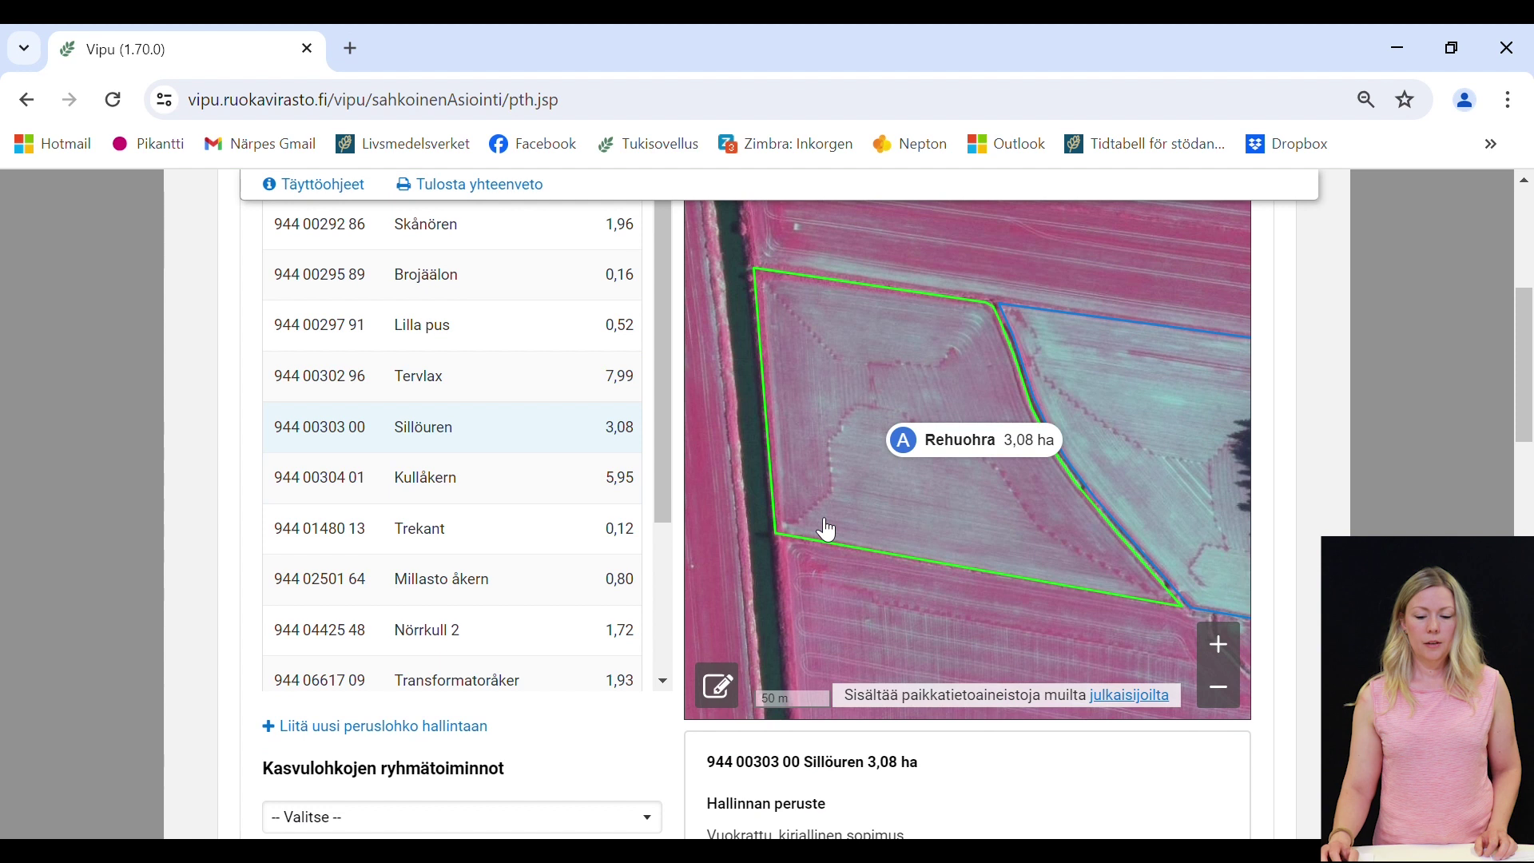
{"action": "scroll", "coordinate": [1315, 638], "scroll_direction": "down", "scroll_amount": 5}
{"action": "scroll", "coordinate": [1320, 638], "scroll_direction": "down", "scroll_amount": 16}
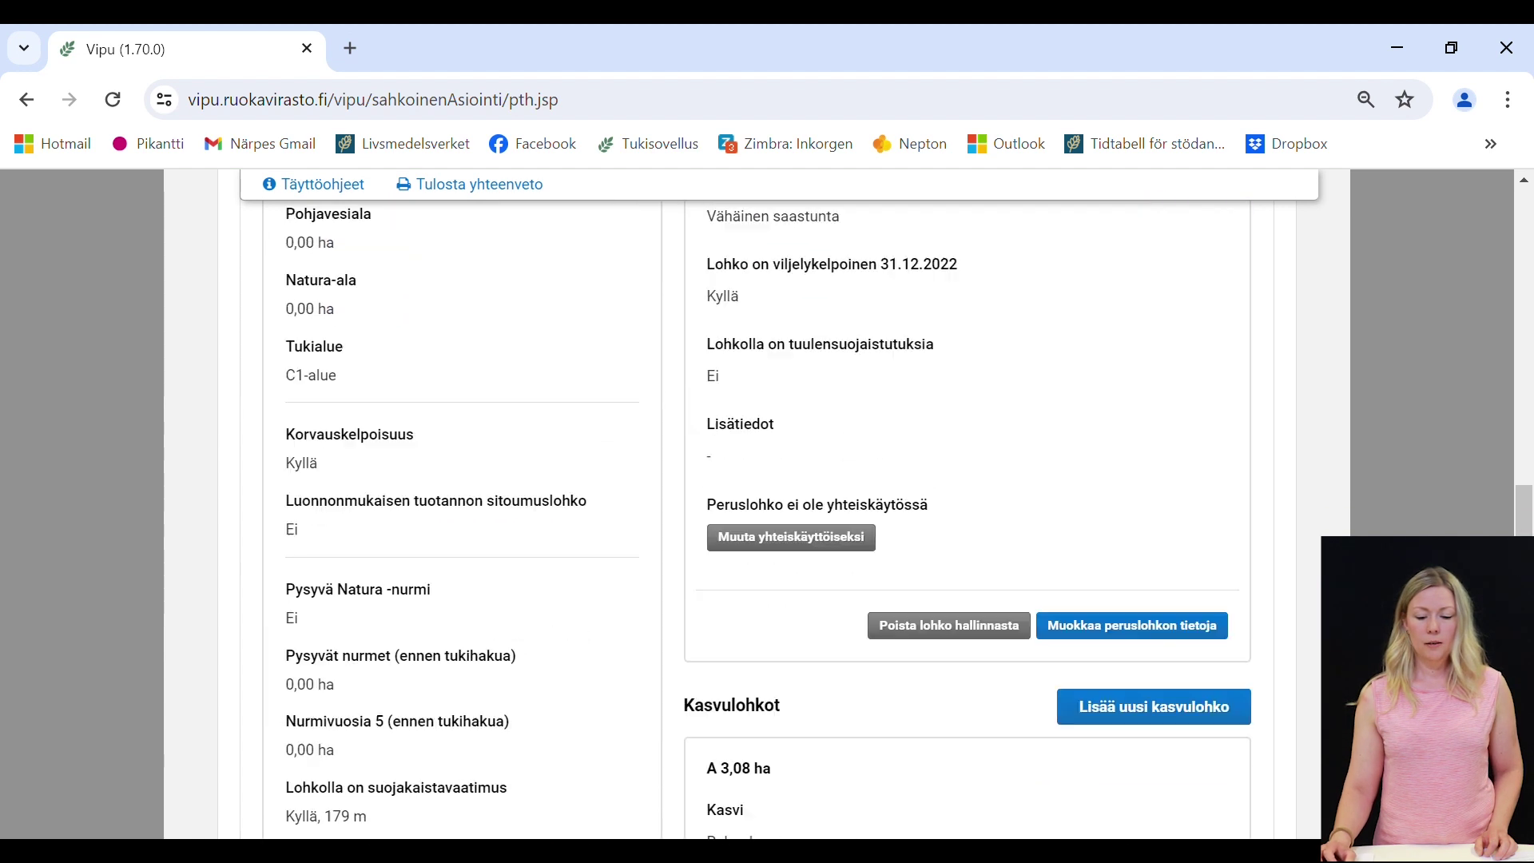
{"action": "left_click", "coordinate": [1222, 616]}
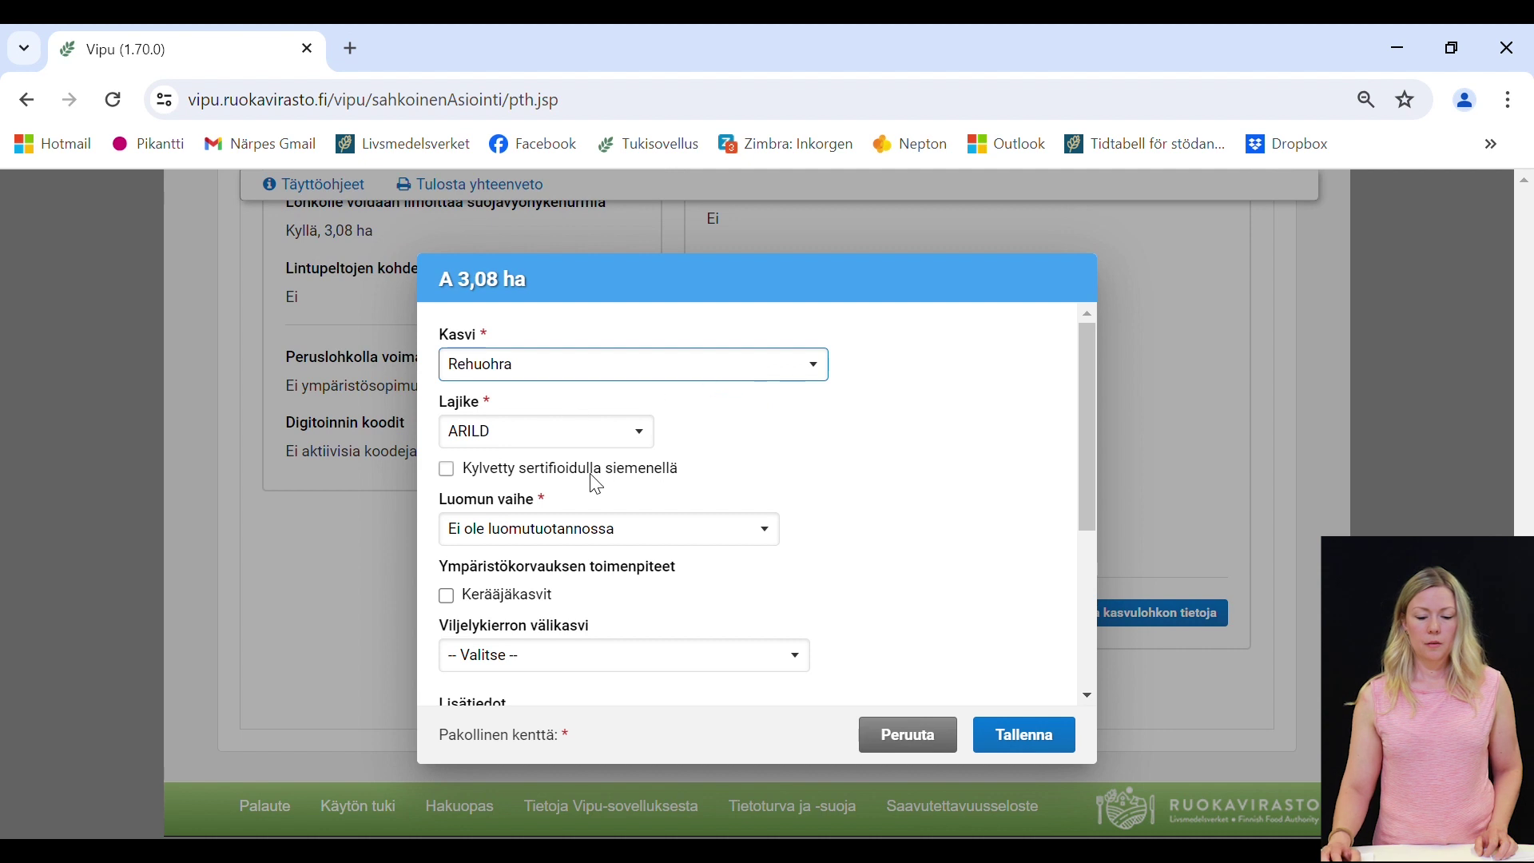
{"action": "key", "text": "v"}
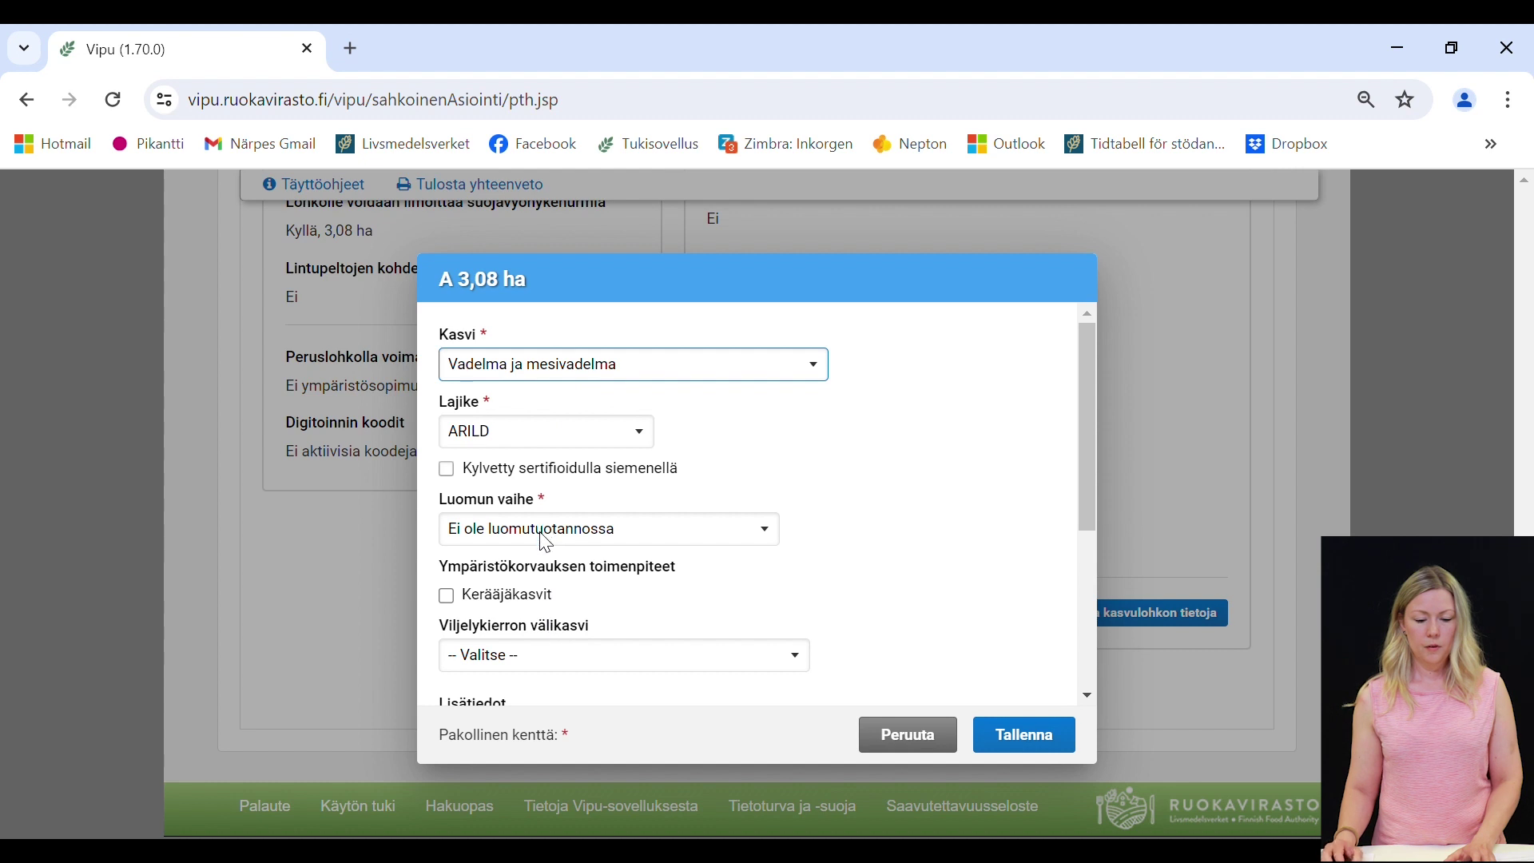
{"action": "key", "text": "v"}
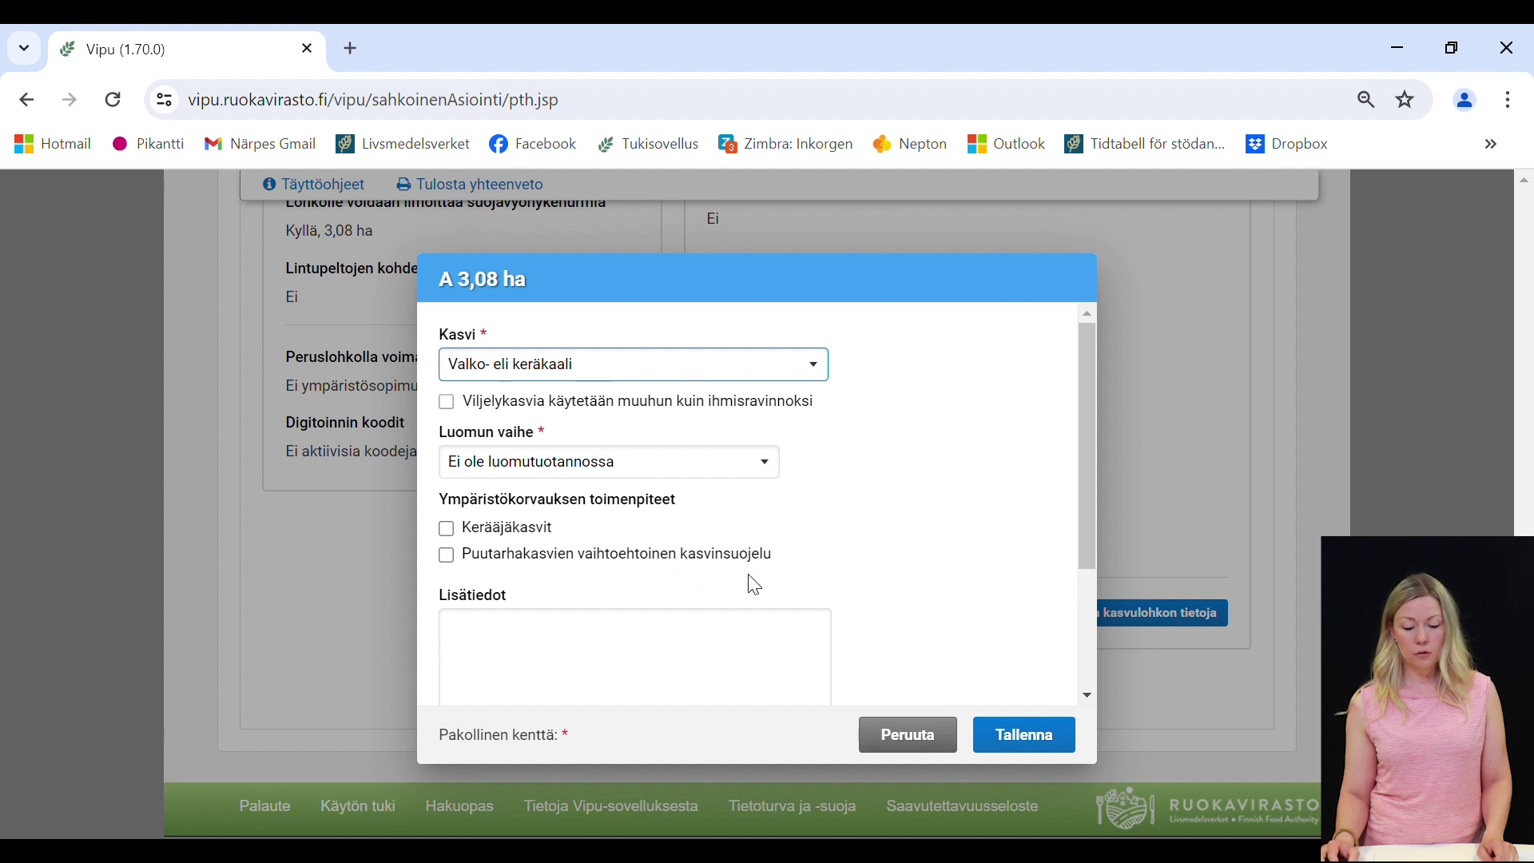
- Declare "Puutarhakasvien vaihtoehtoinen kasvinsuojelu" with the method "Hyönteisverkot" for Sillöuren's growth parcel and save it
{"action": "left_click", "coordinate": [448, 559]}
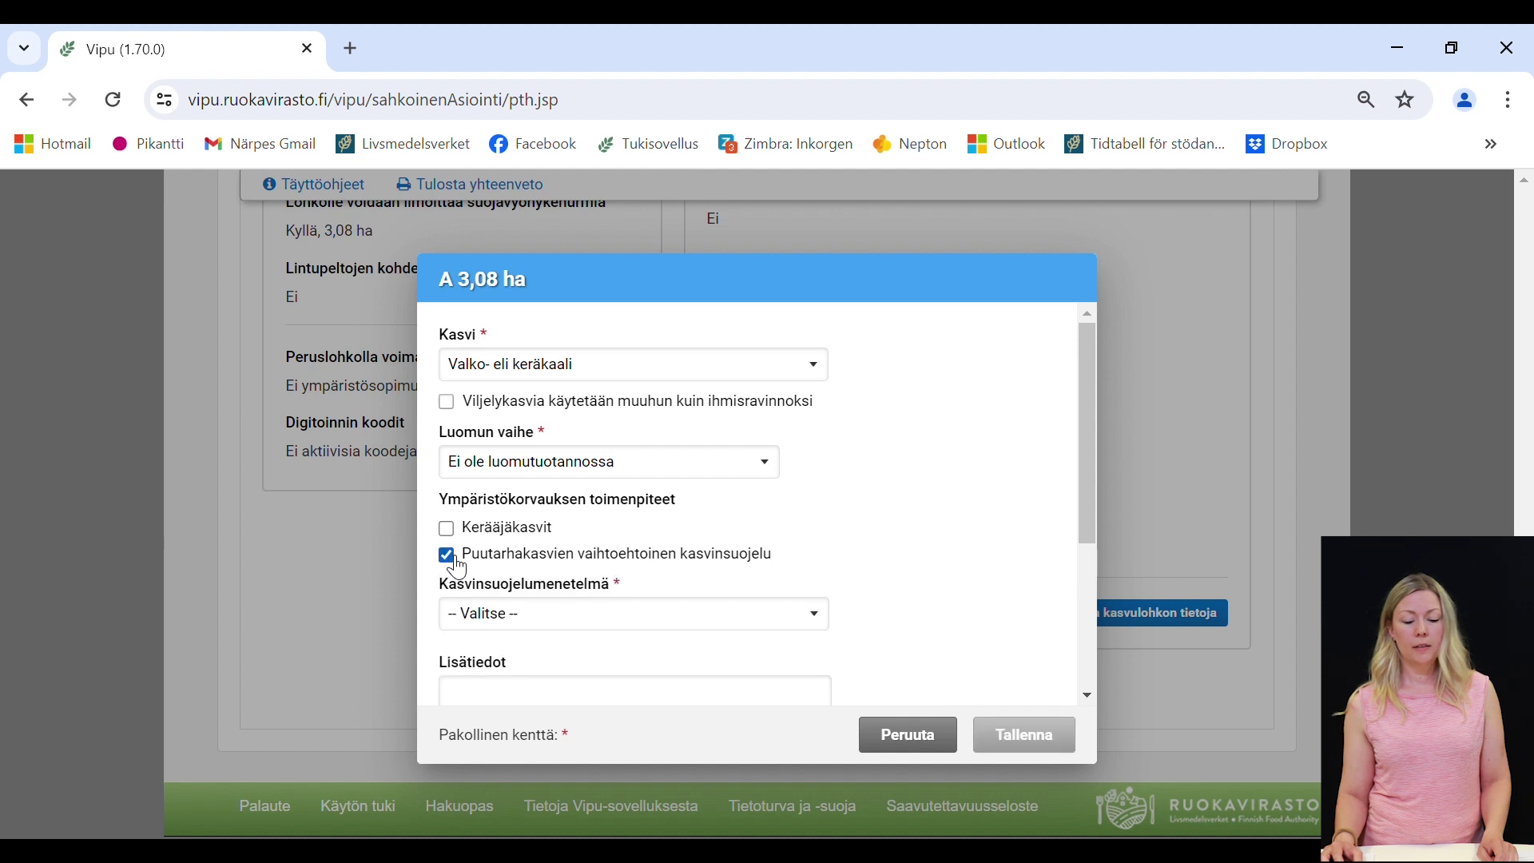
{"action": "left_click", "coordinate": [815, 611]}
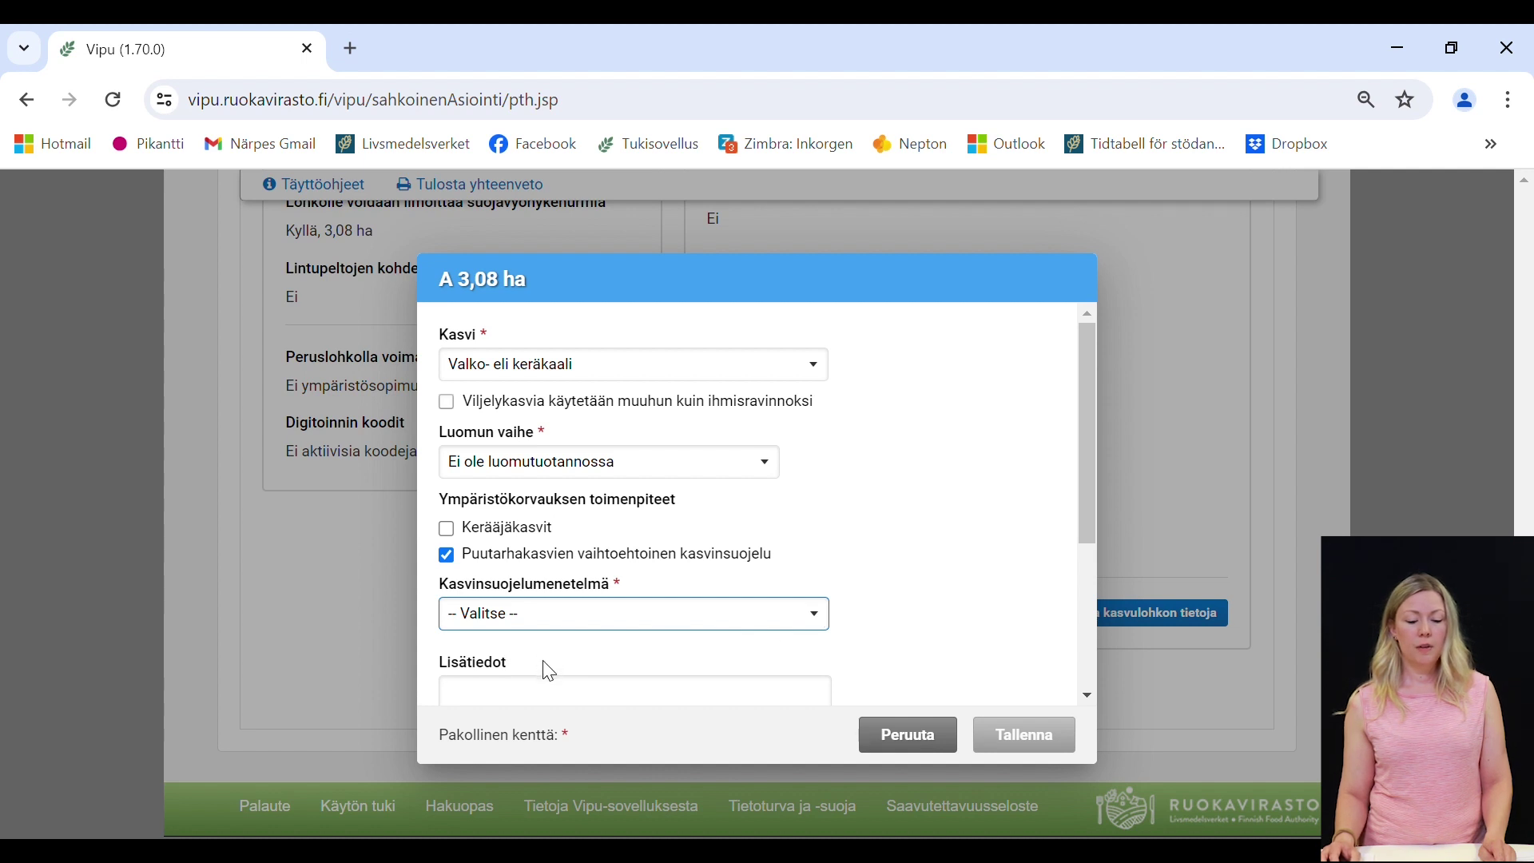
{"action": "key", "text": "Down"}
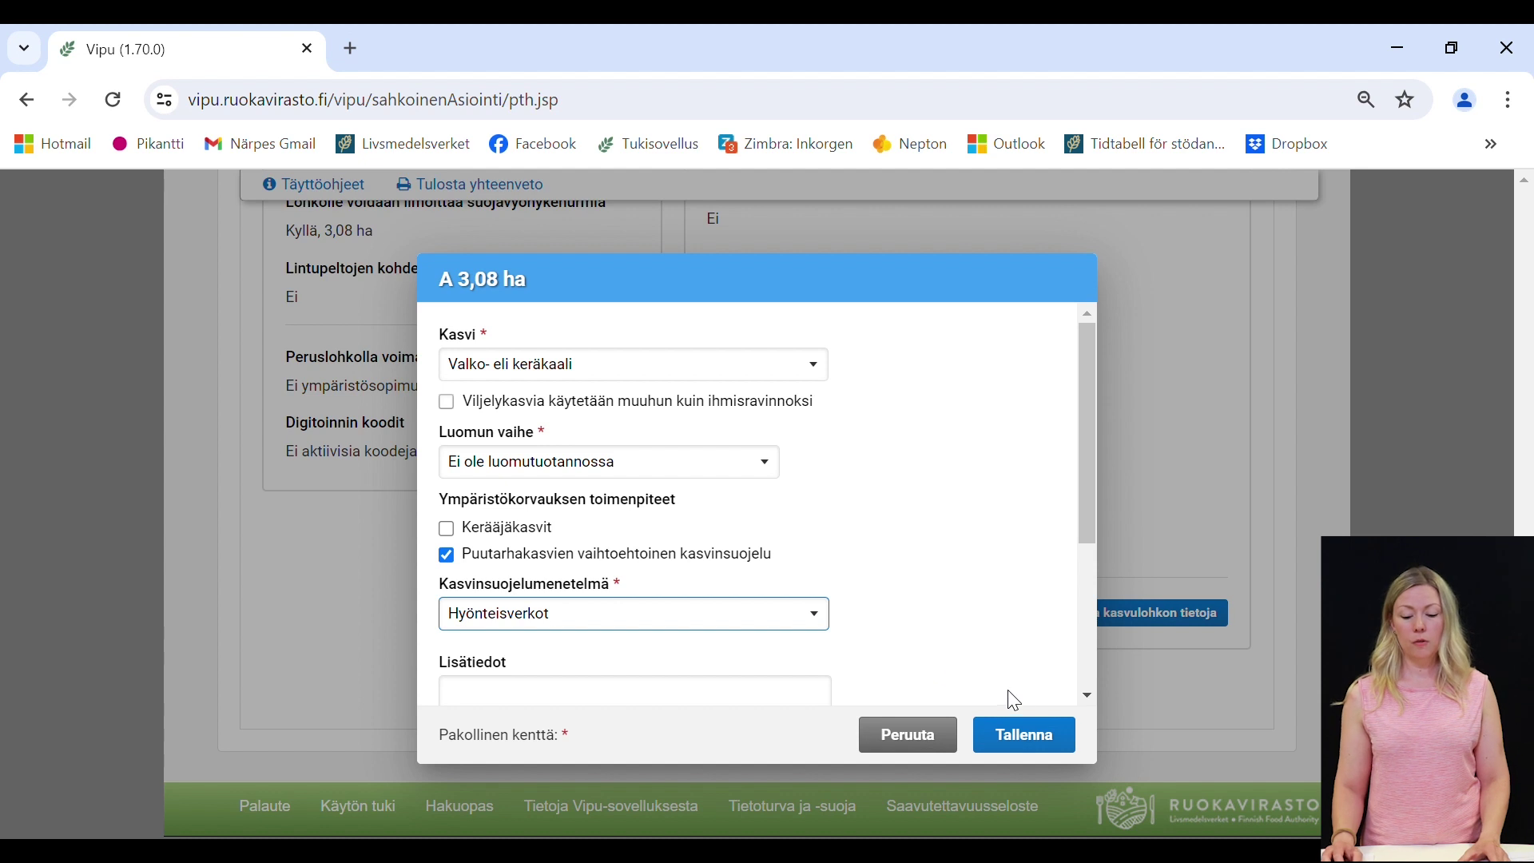
{"action": "left_click", "coordinate": [1037, 741]}
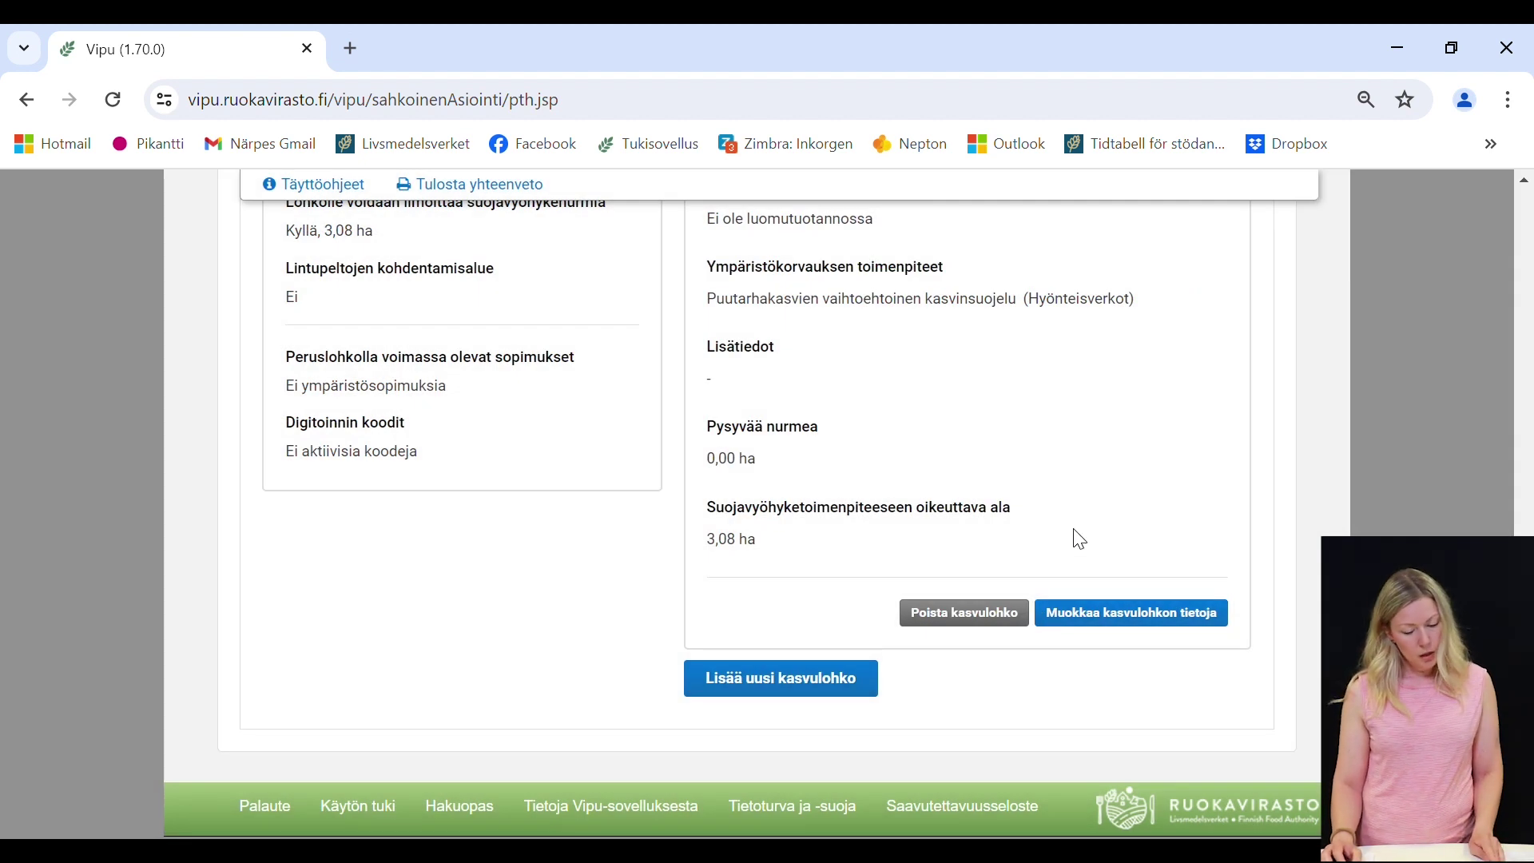
- Select the base parcel Kullåkern and set its growth parcel A's organic stage to "Luomuviljelyssä"
{"action": "scroll", "coordinate": [1070, 537], "scroll_direction": "up", "scroll_amount": 10}
{"action": "scroll", "coordinate": [1074, 528], "scroll_direction": "up", "scroll_amount": 15}
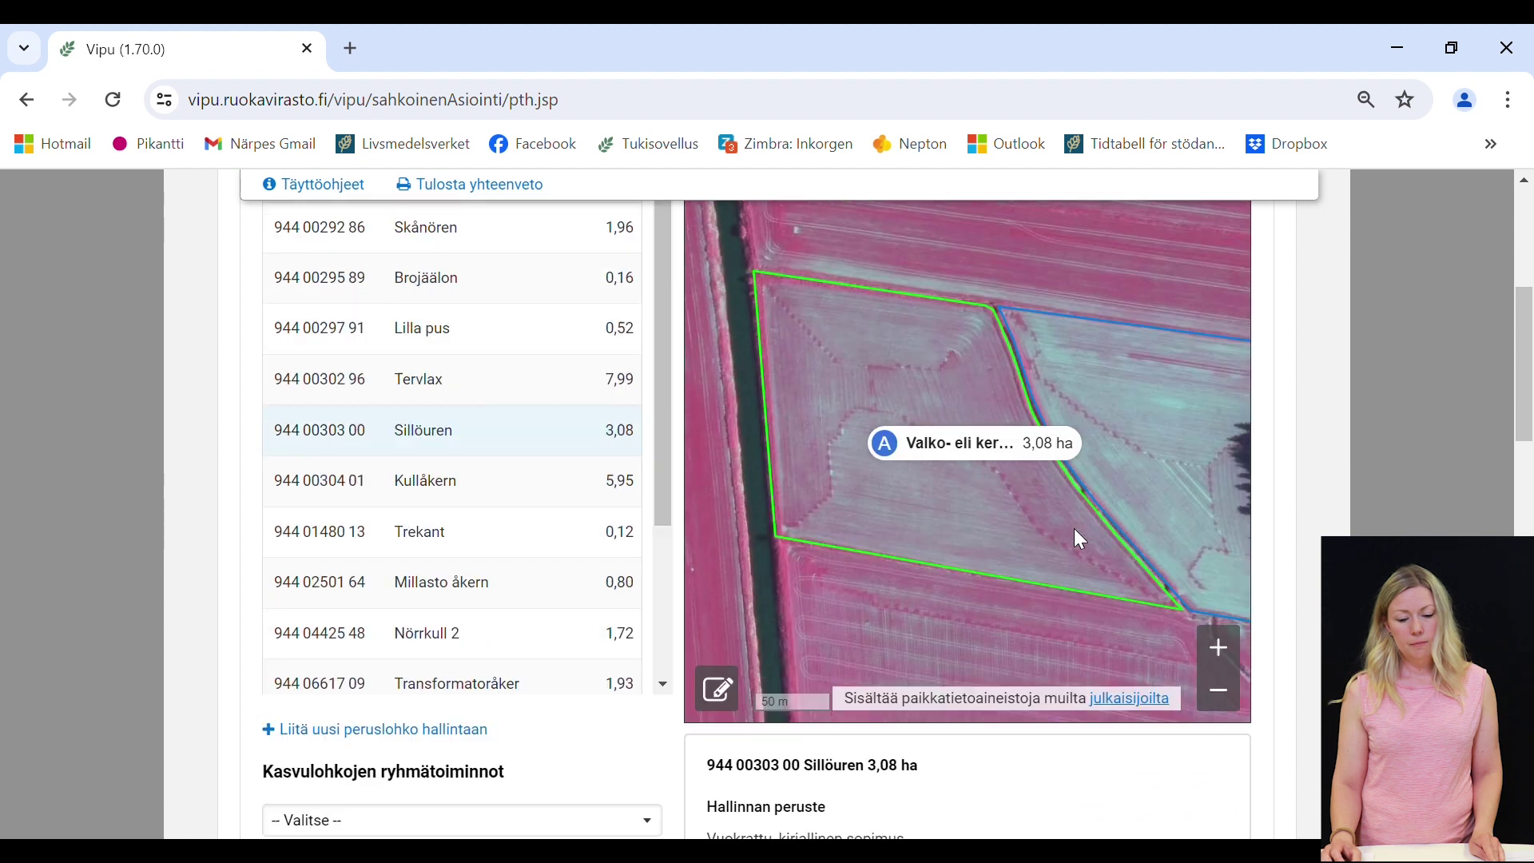
{"action": "scroll", "coordinate": [878, 527], "scroll_direction": "down", "scroll_amount": 3}
{"action": "left_click", "coordinate": [508, 521]}
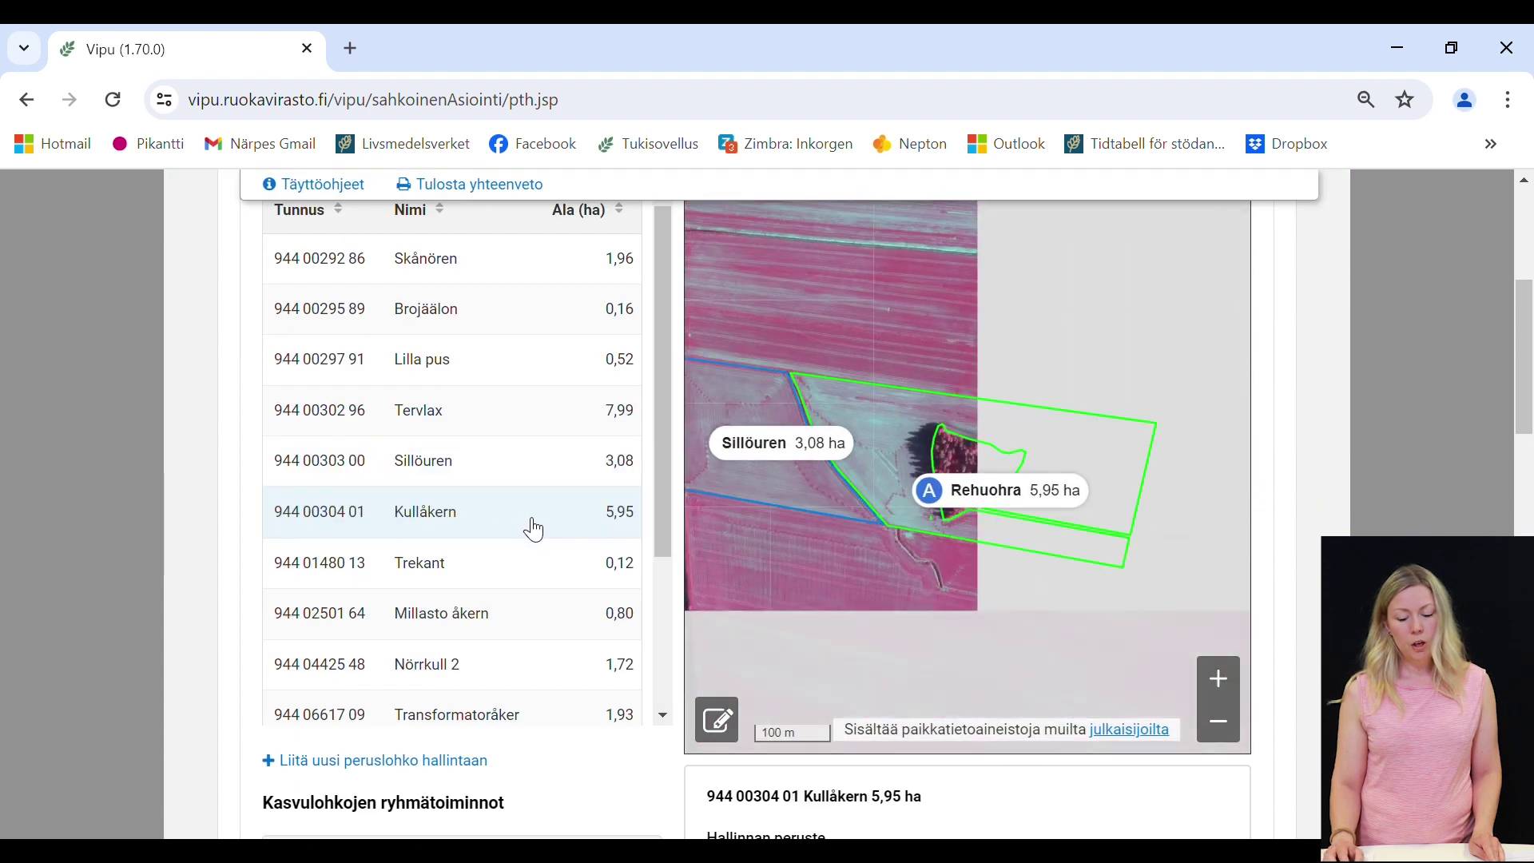
{"action": "scroll", "coordinate": [1260, 605], "scroll_direction": "down", "scroll_amount": 10}
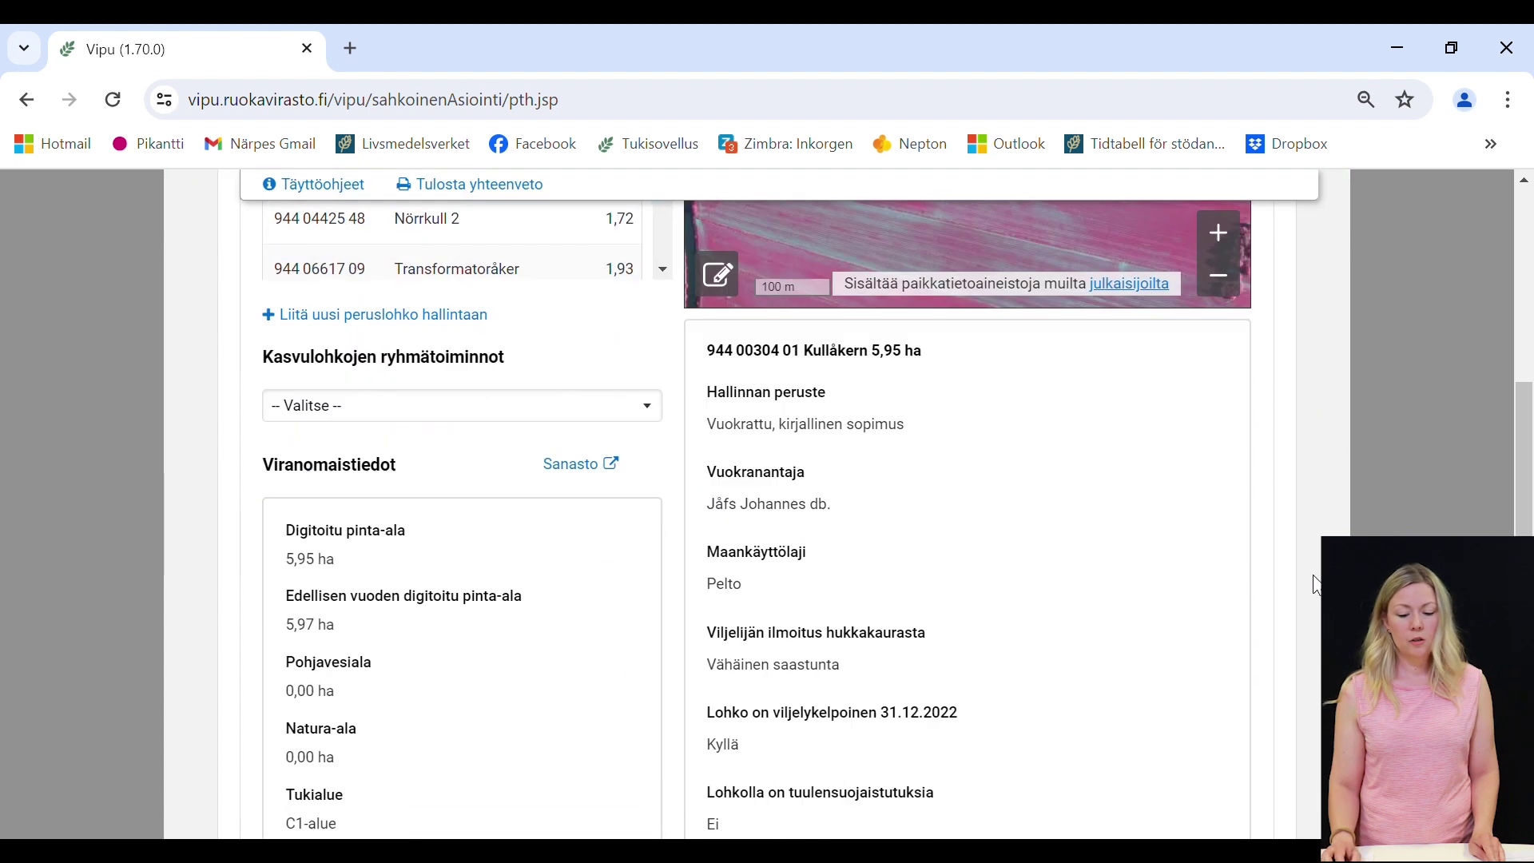
{"action": "scroll", "coordinate": [1317, 581], "scroll_direction": "down", "scroll_amount": 2}
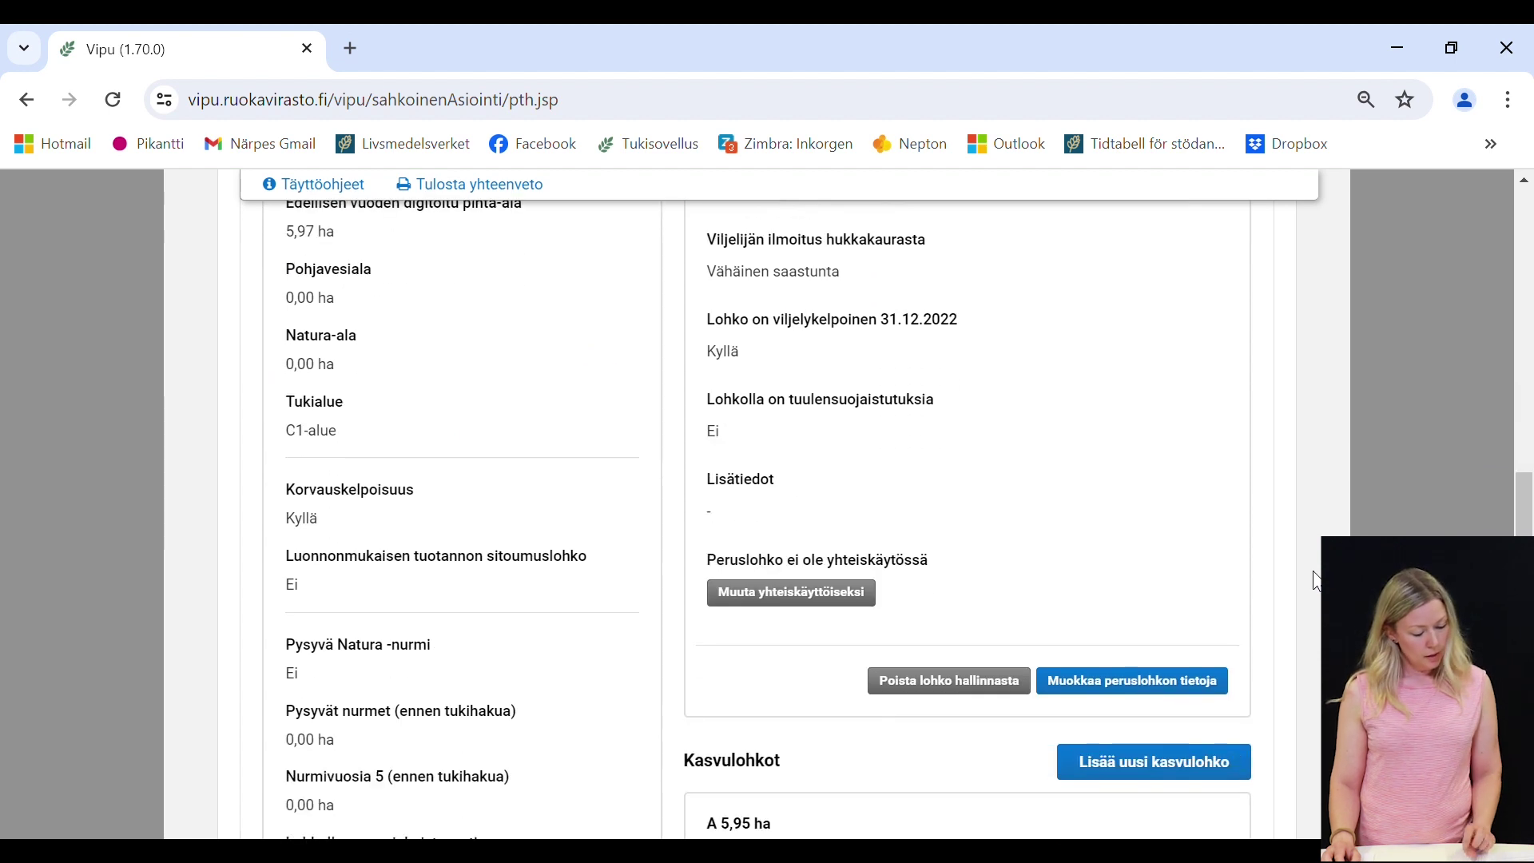
{"action": "scroll", "coordinate": [1316, 581], "scroll_direction": "down", "scroll_amount": 10}
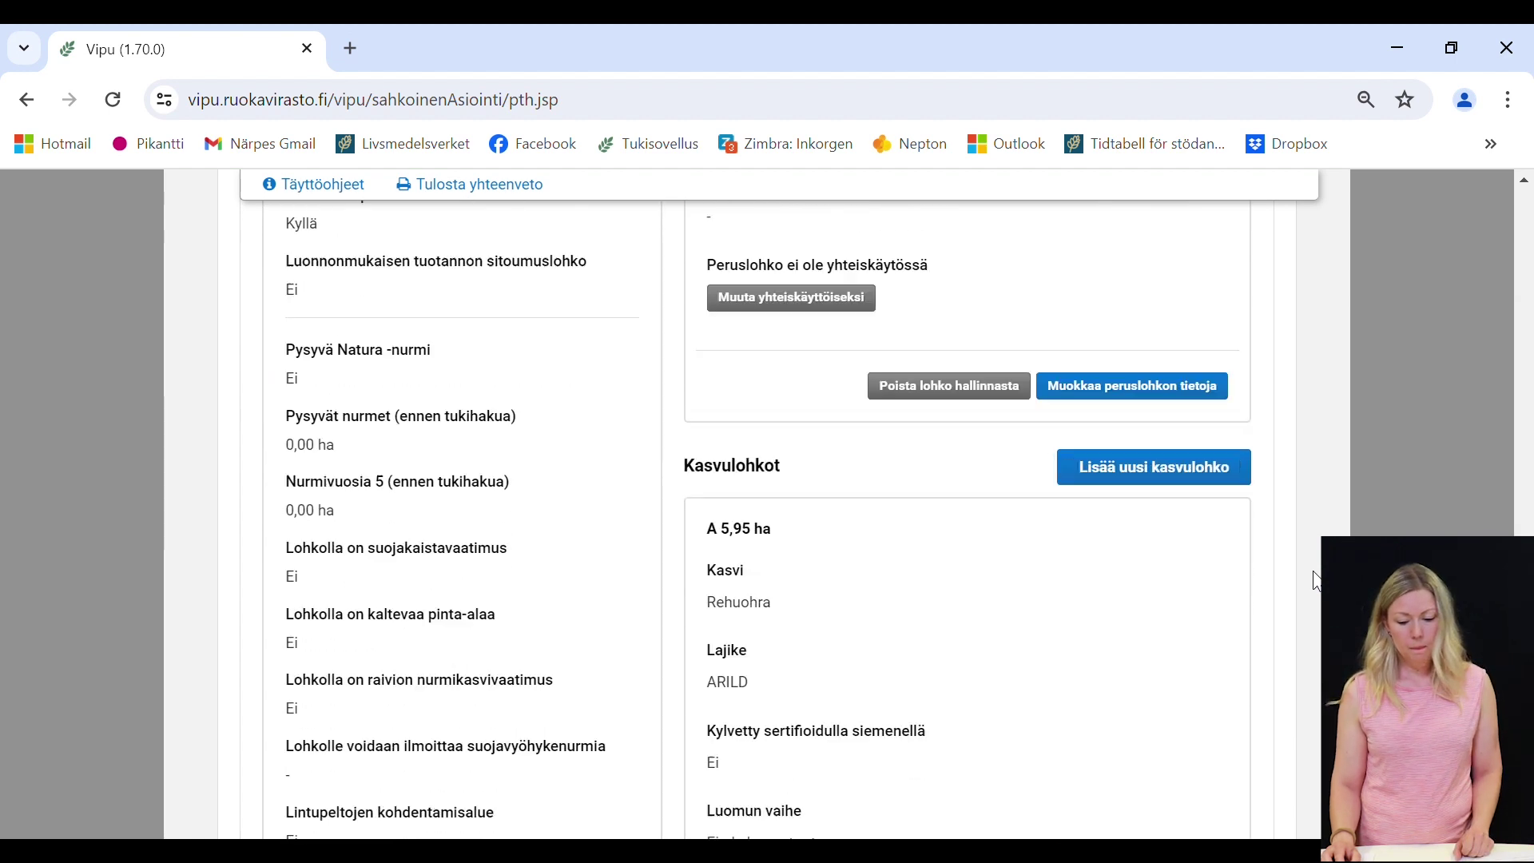
{"action": "scroll", "coordinate": [1317, 581], "scroll_direction": "down", "scroll_amount": 2}
{"action": "left_click", "coordinate": [1166, 612]}
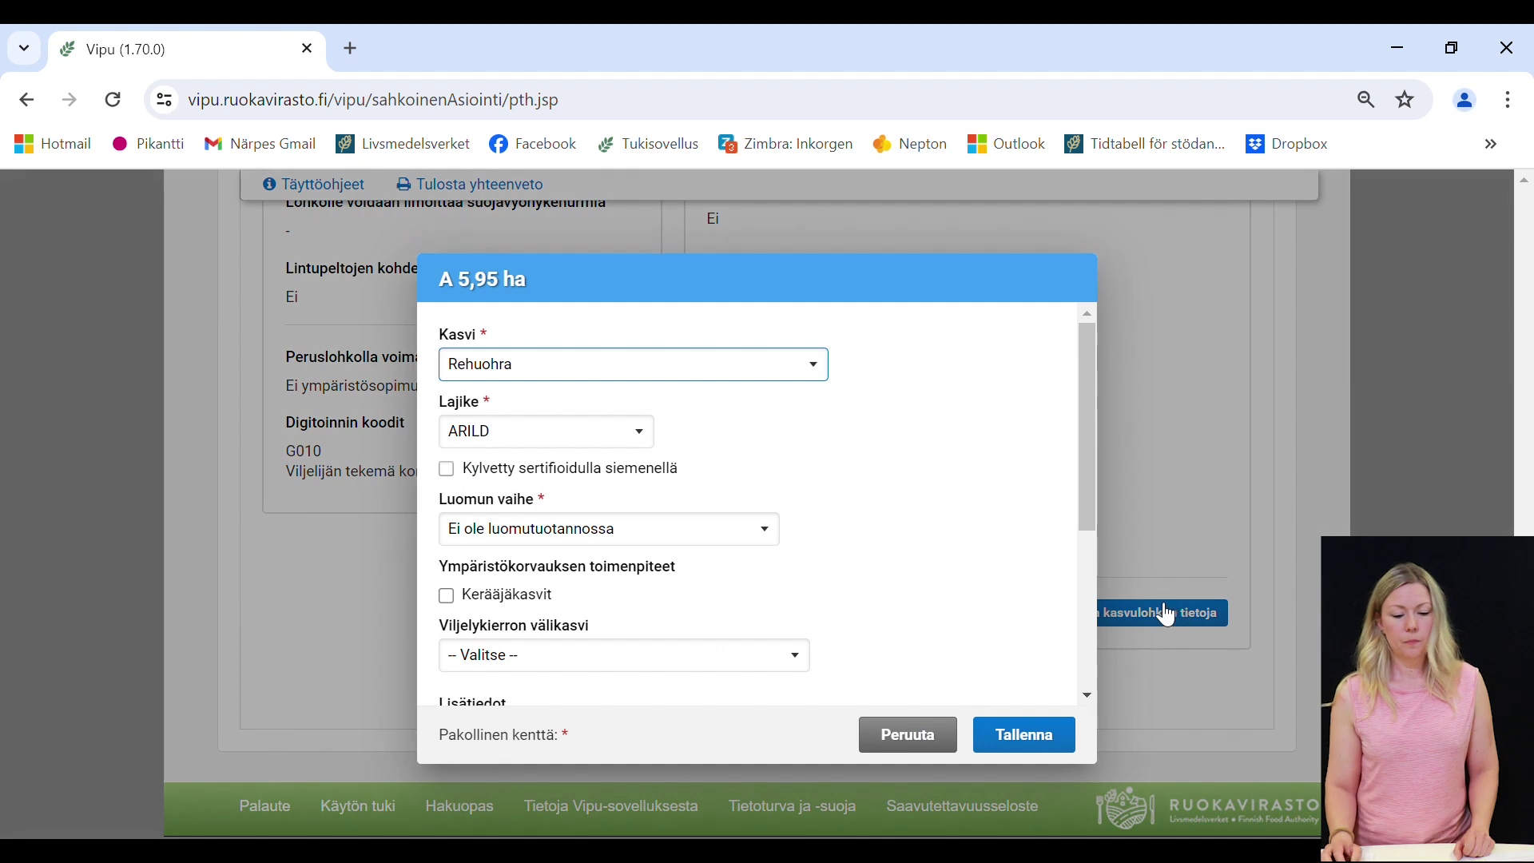
{"action": "left_click", "coordinate": [764, 523]}
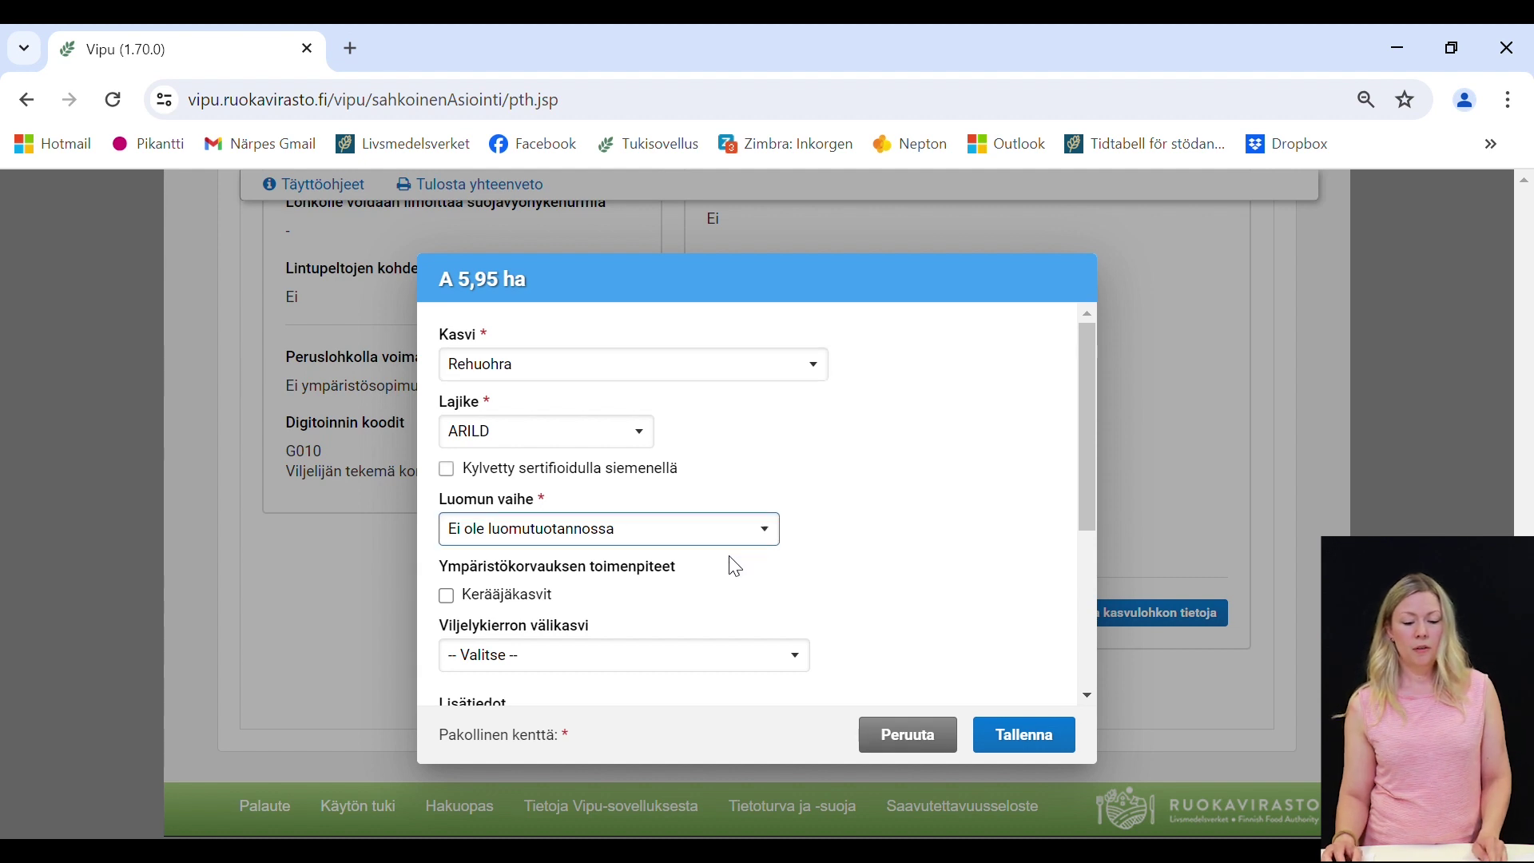
{"action": "left_click", "coordinate": [545, 644]}
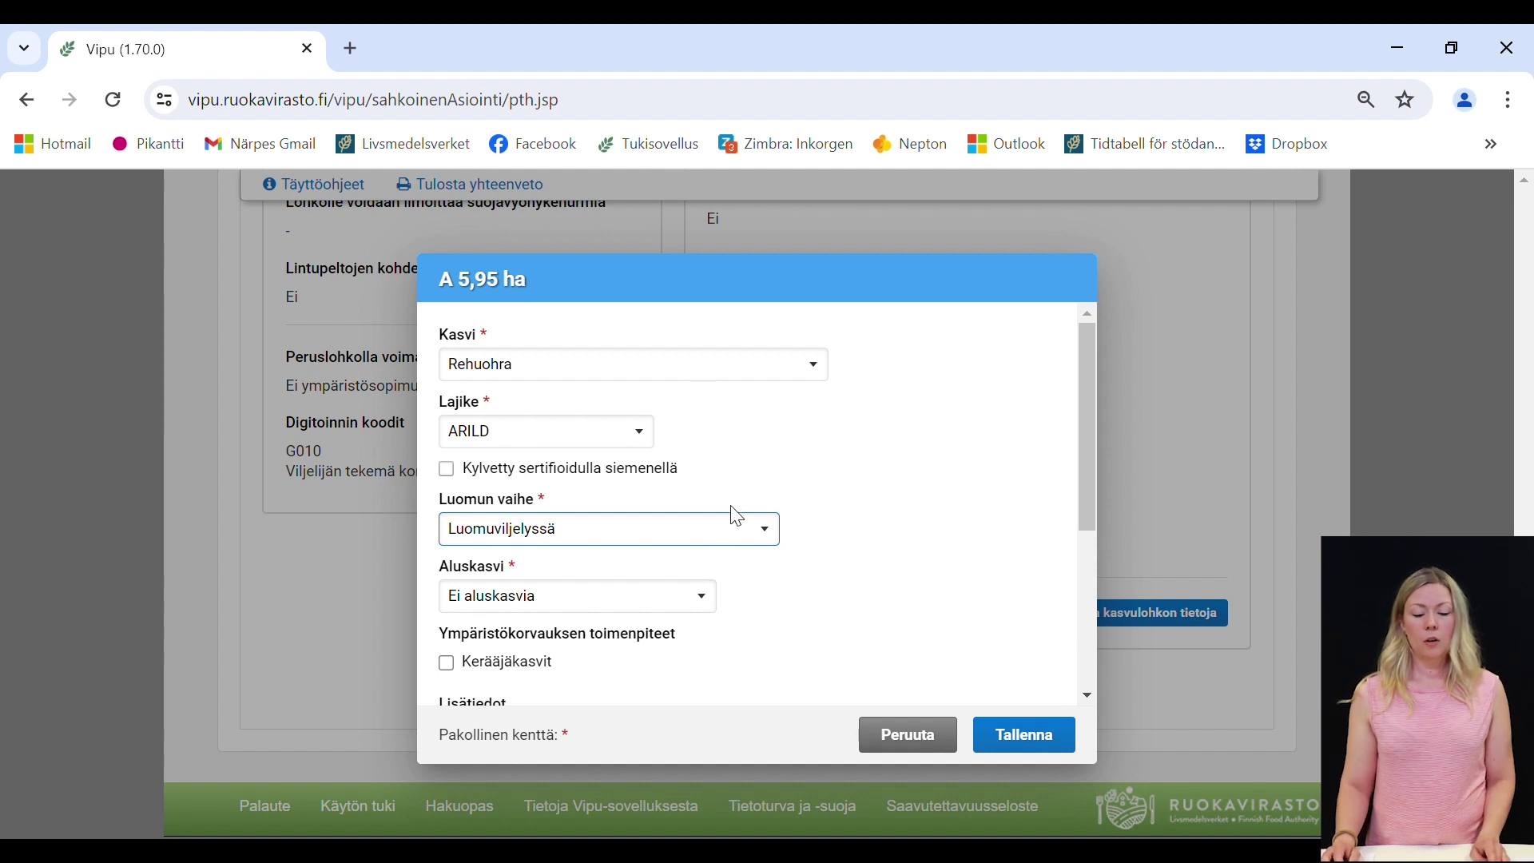
- Set Kullåkern growth parcel A's undersown crop to "Aluskasvit, joissa ei ole palkokasveja", add the environmental measure "Kerääjäkasvit" and save
{"action": "left_click", "coordinate": [706, 600]}
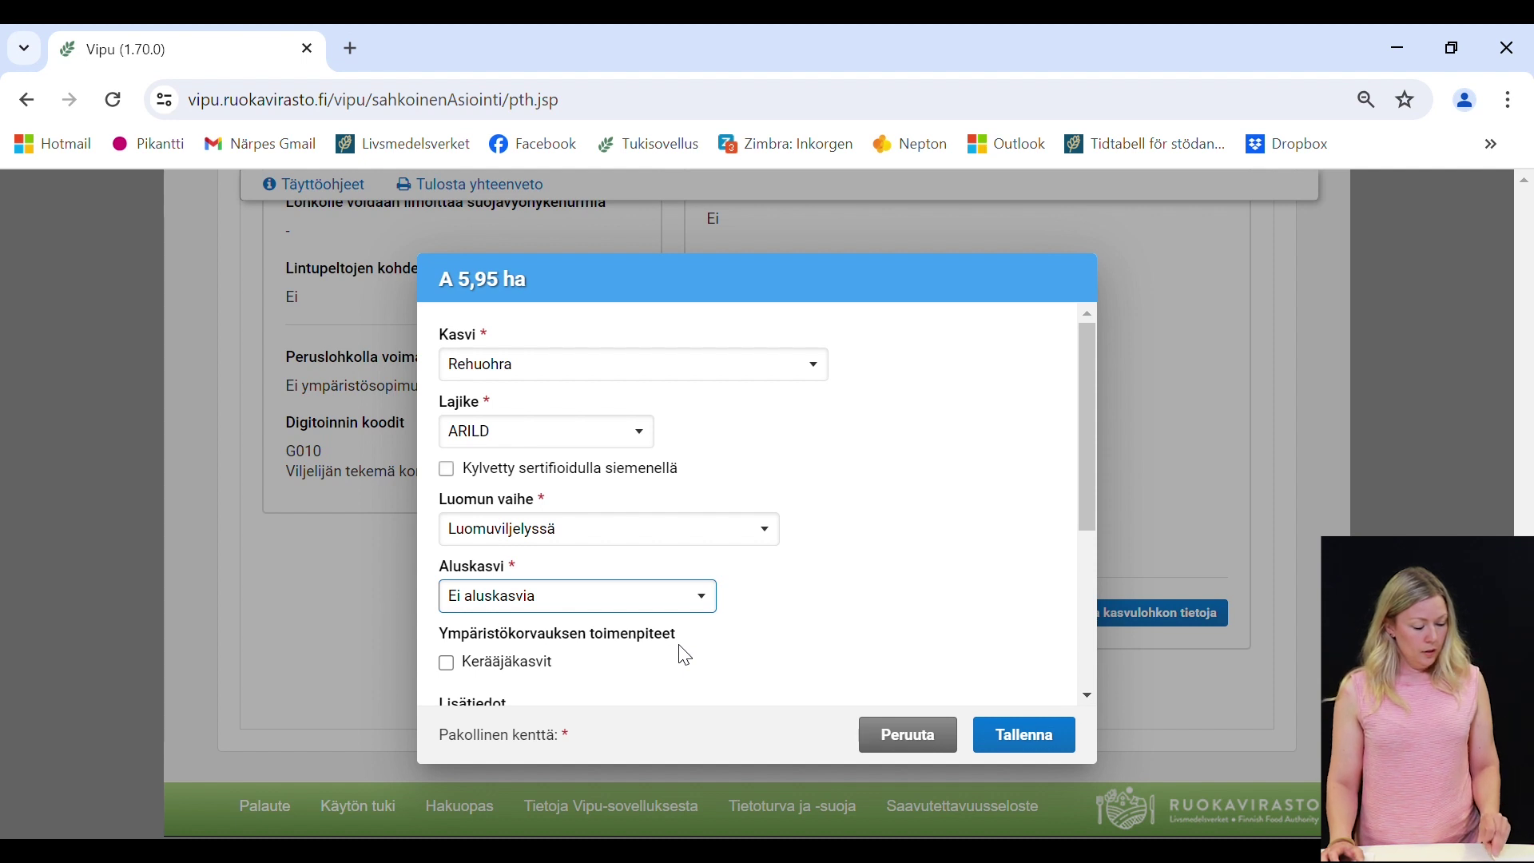
{"action": "key", "text": "Down"}
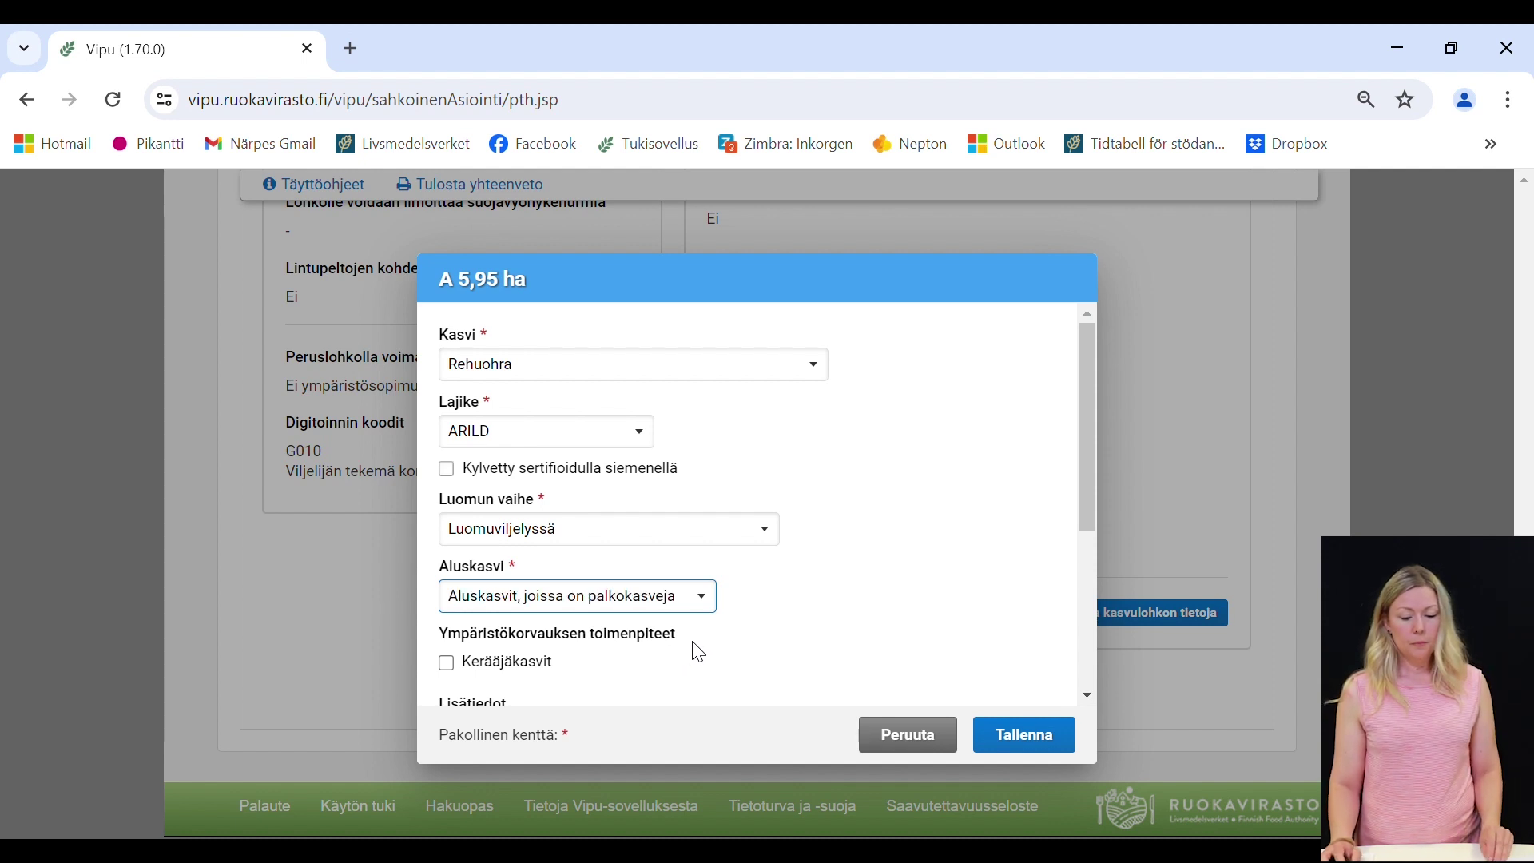
{"action": "key", "text": "Down"}
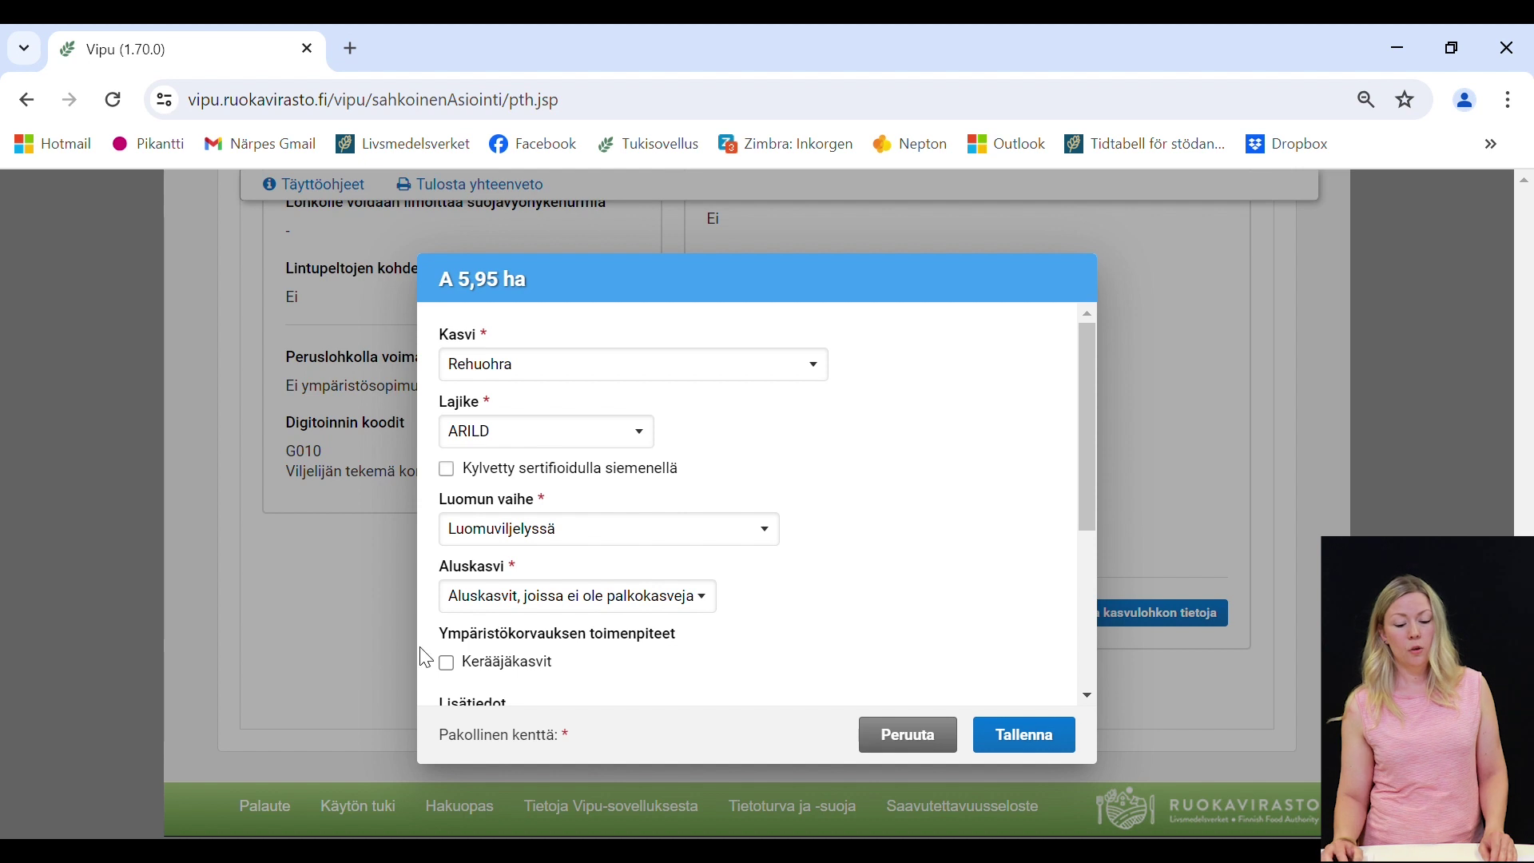
{"action": "left_click", "coordinate": [452, 666]}
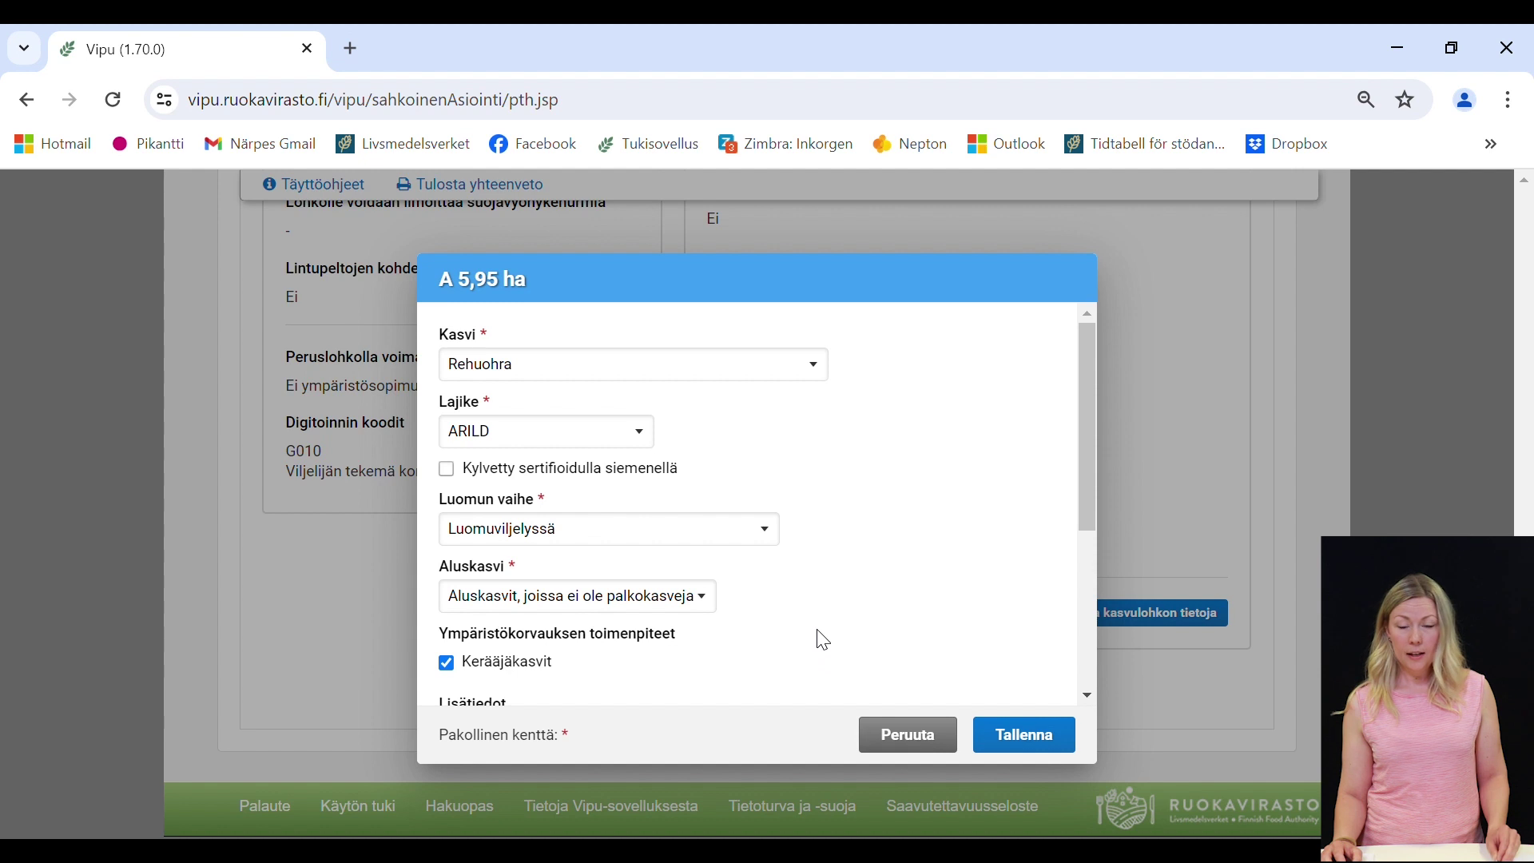
{"action": "scroll", "coordinate": [883, 628], "scroll_direction": "down", "scroll_amount": 3}
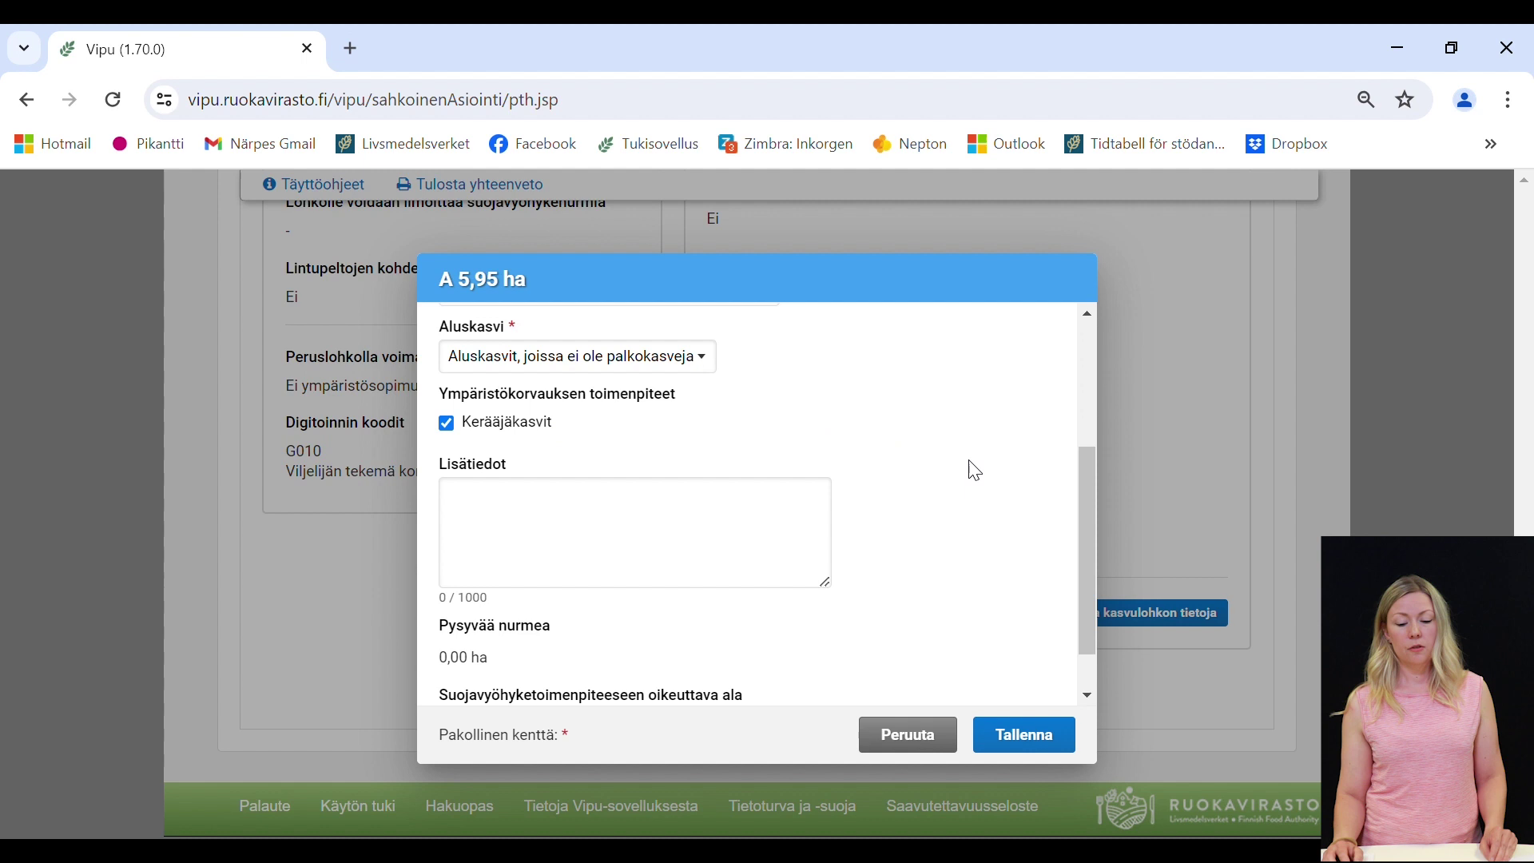
{"action": "left_click", "coordinate": [1046, 741]}
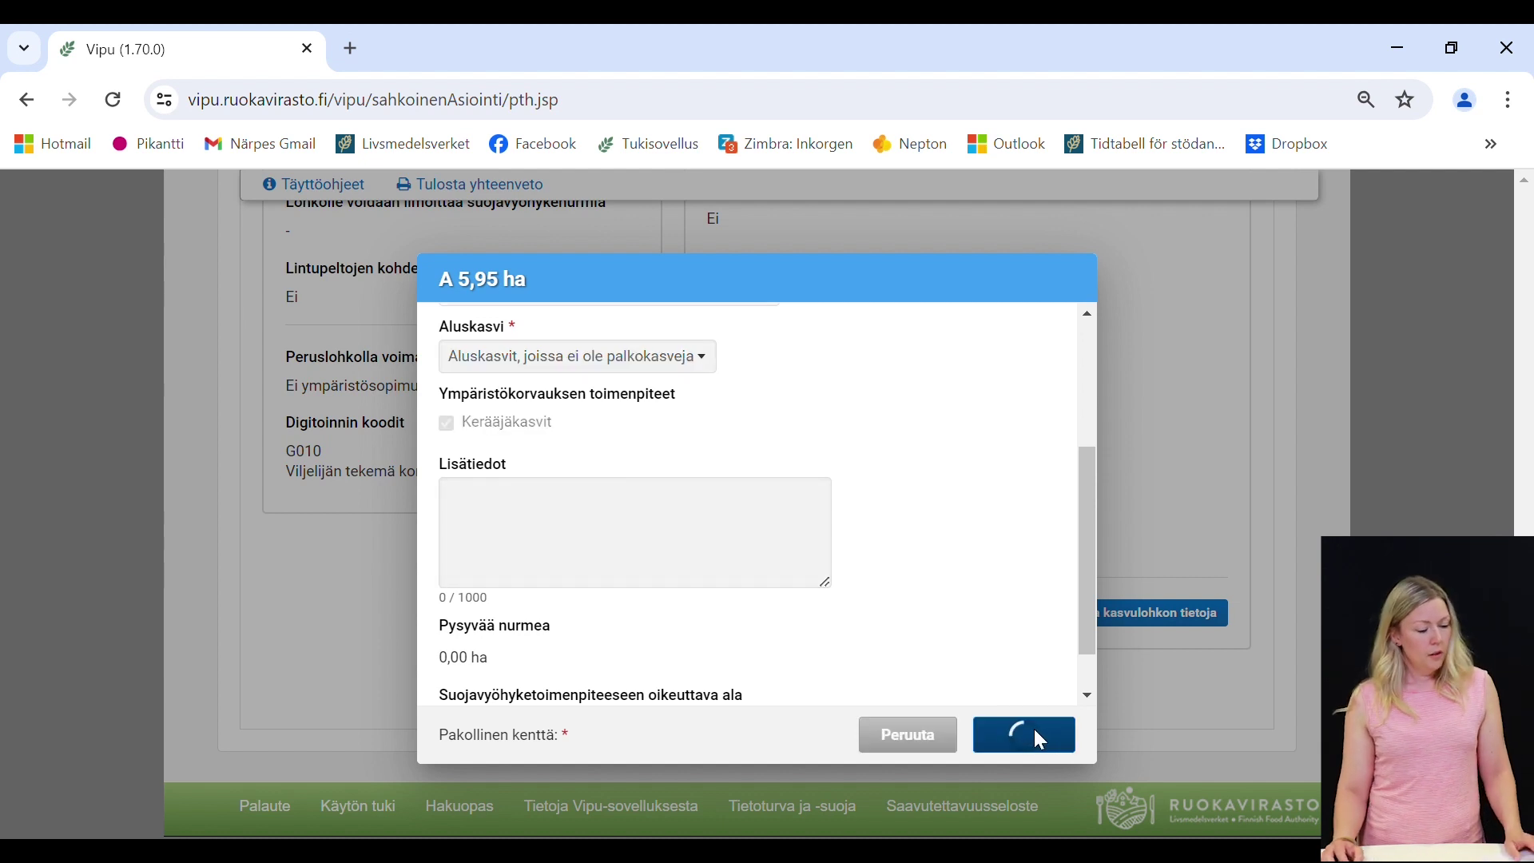
- Select the base parcel Millasto åkern, change its land use type (Maankäyttölaji) to "Metsämaa" and save it
{"action": "scroll", "coordinate": [1006, 546], "scroll_direction": "up", "scroll_amount": 15}
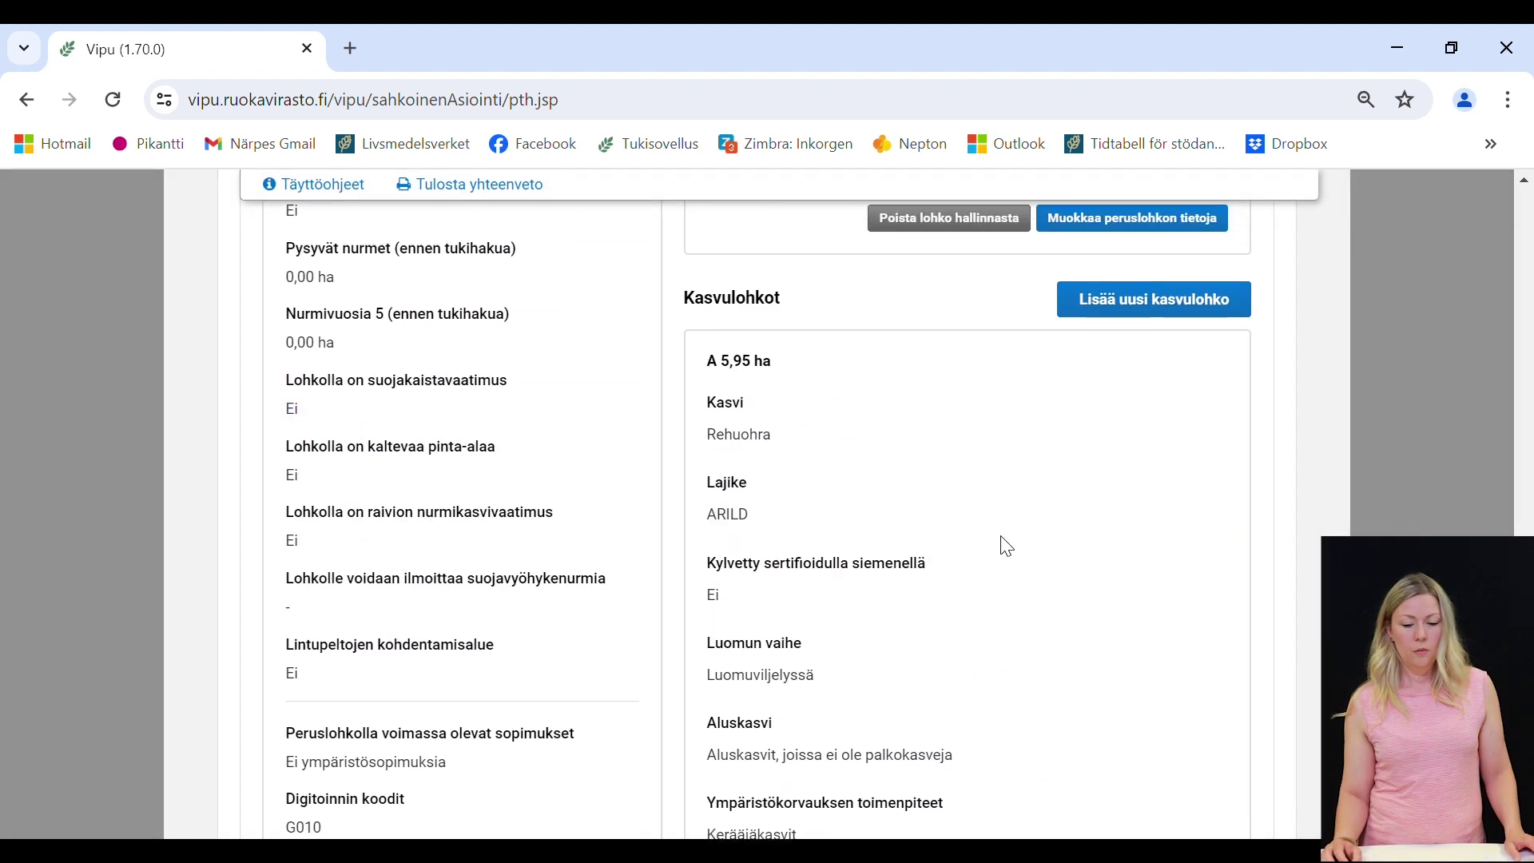
{"action": "scroll", "coordinate": [1017, 543], "scroll_direction": "up", "scroll_amount": 5}
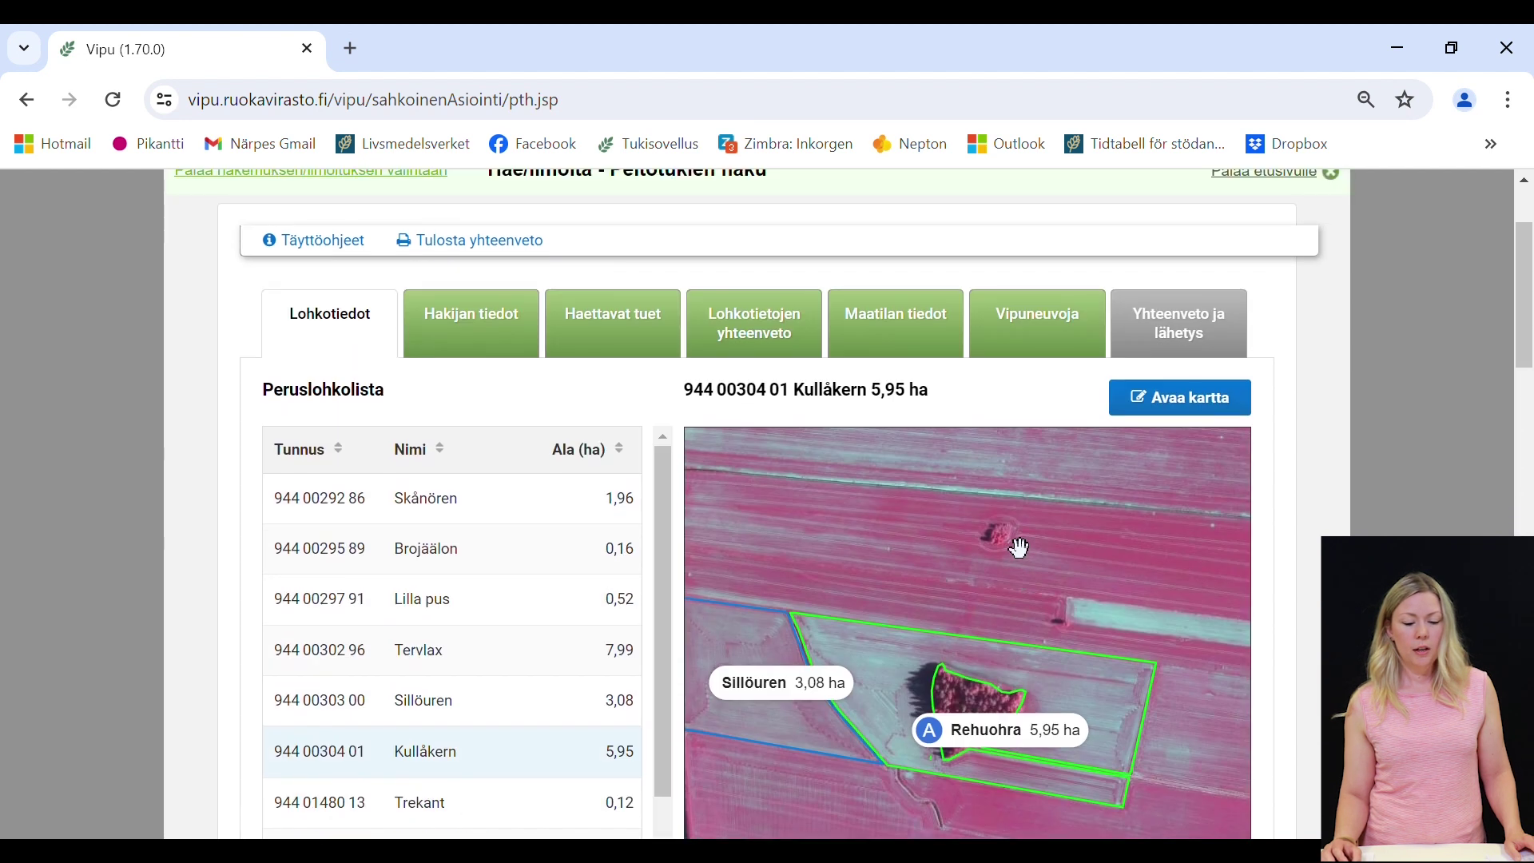
{"action": "scroll", "coordinate": [999, 547], "scroll_direction": "down", "scroll_amount": 3}
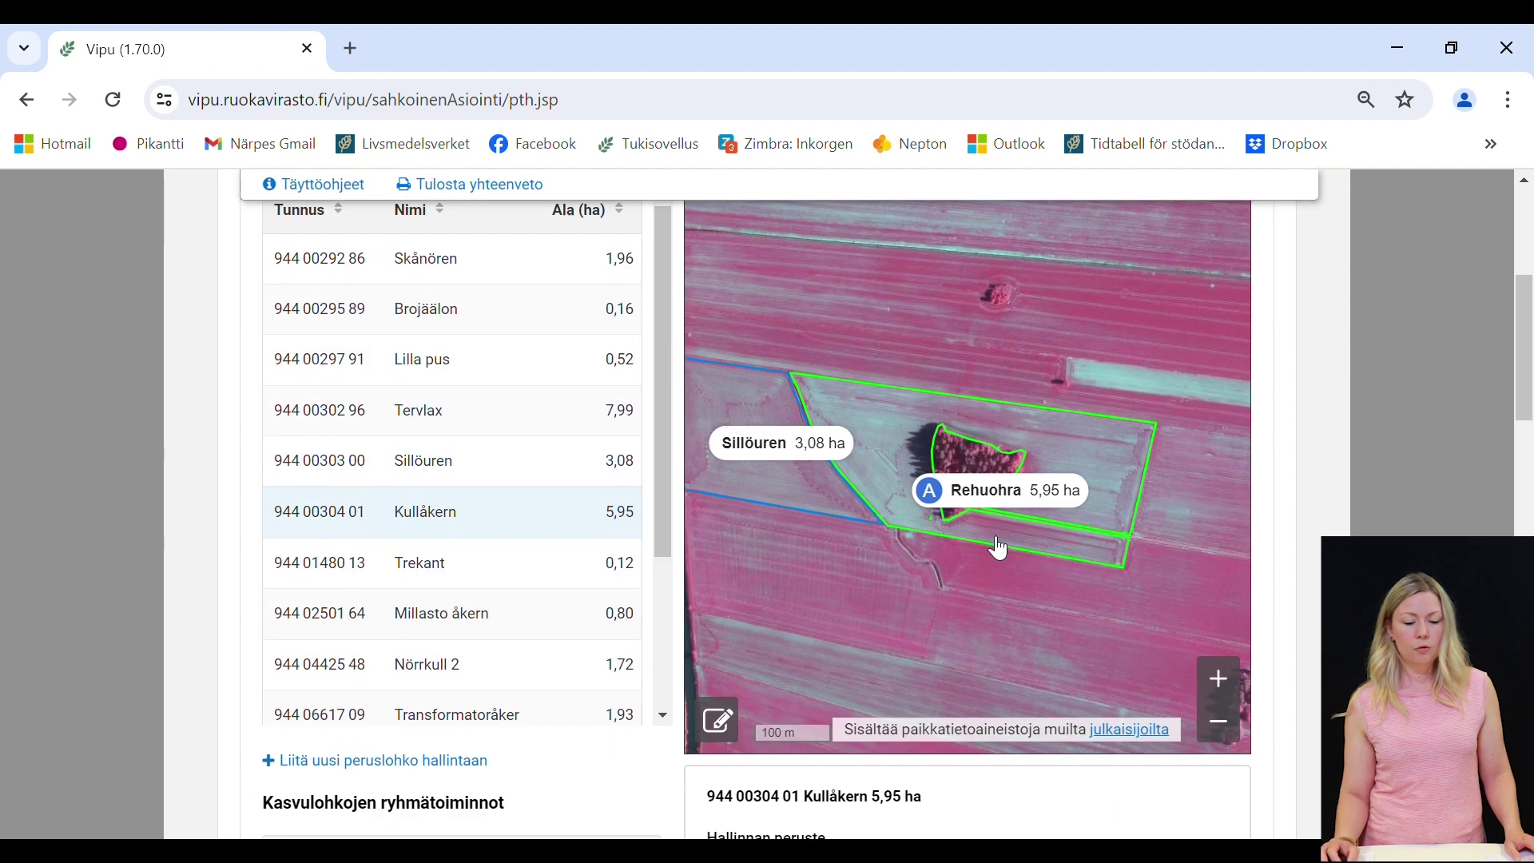
{"action": "left_click", "coordinate": [480, 624]}
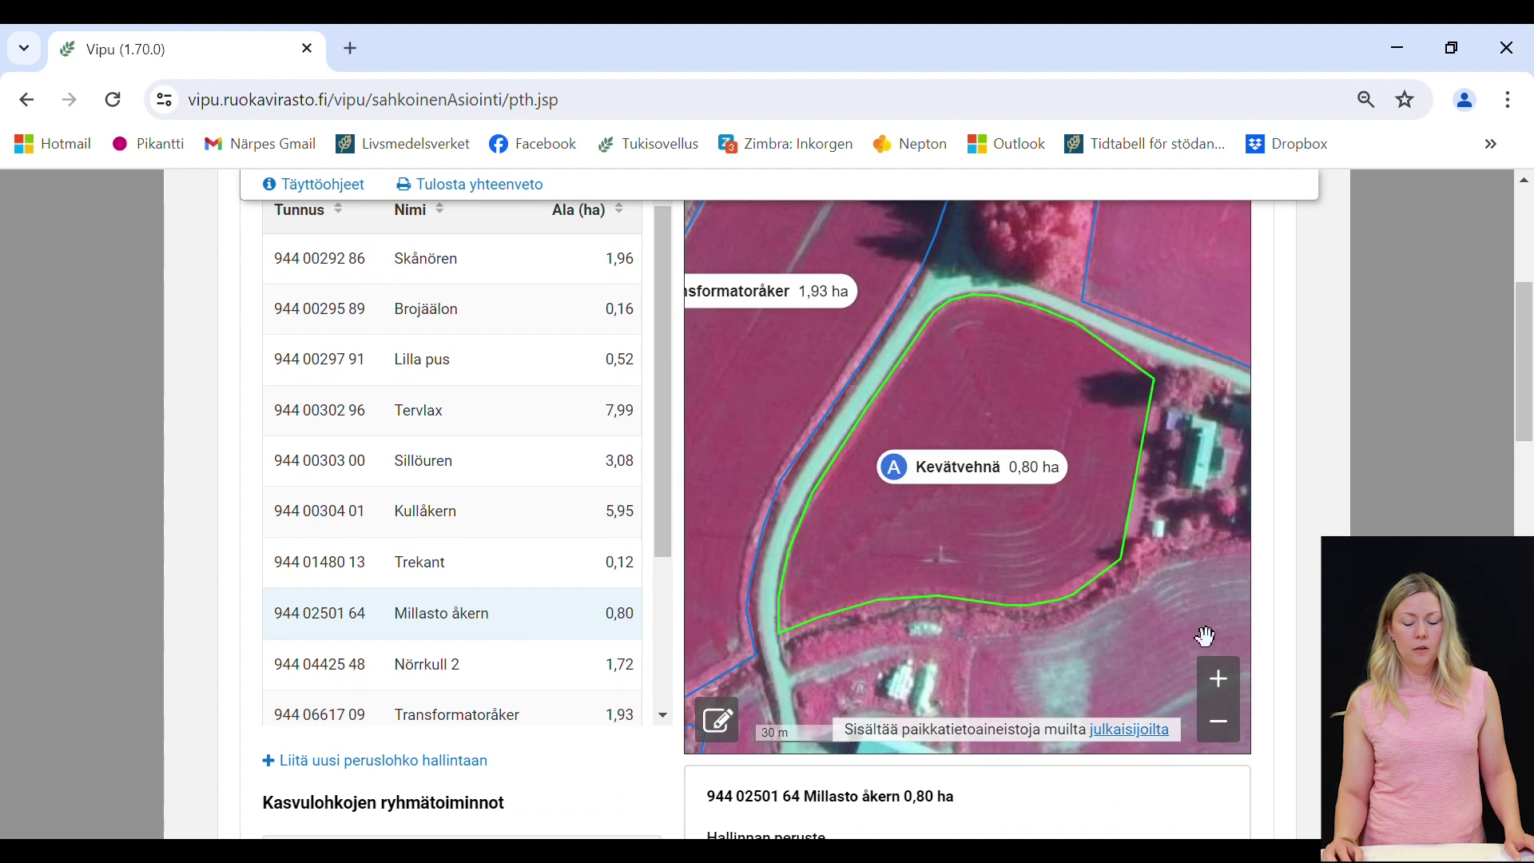
{"action": "scroll", "coordinate": [522, 635], "scroll_direction": "down", "scroll_amount": 6}
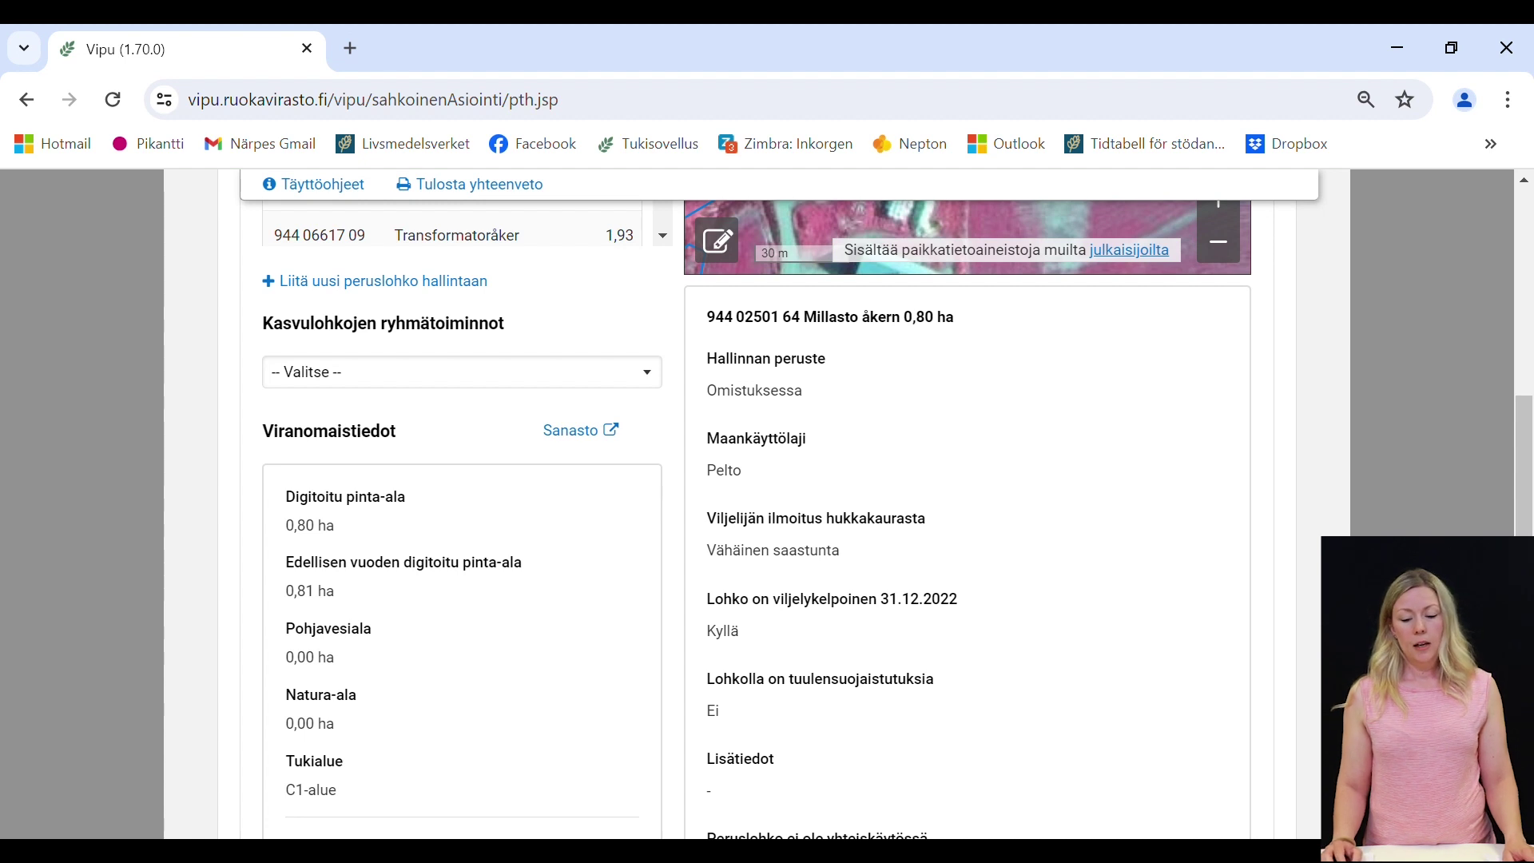
{"action": "scroll", "coordinate": [895, 519], "scroll_direction": "down", "scroll_amount": 3}
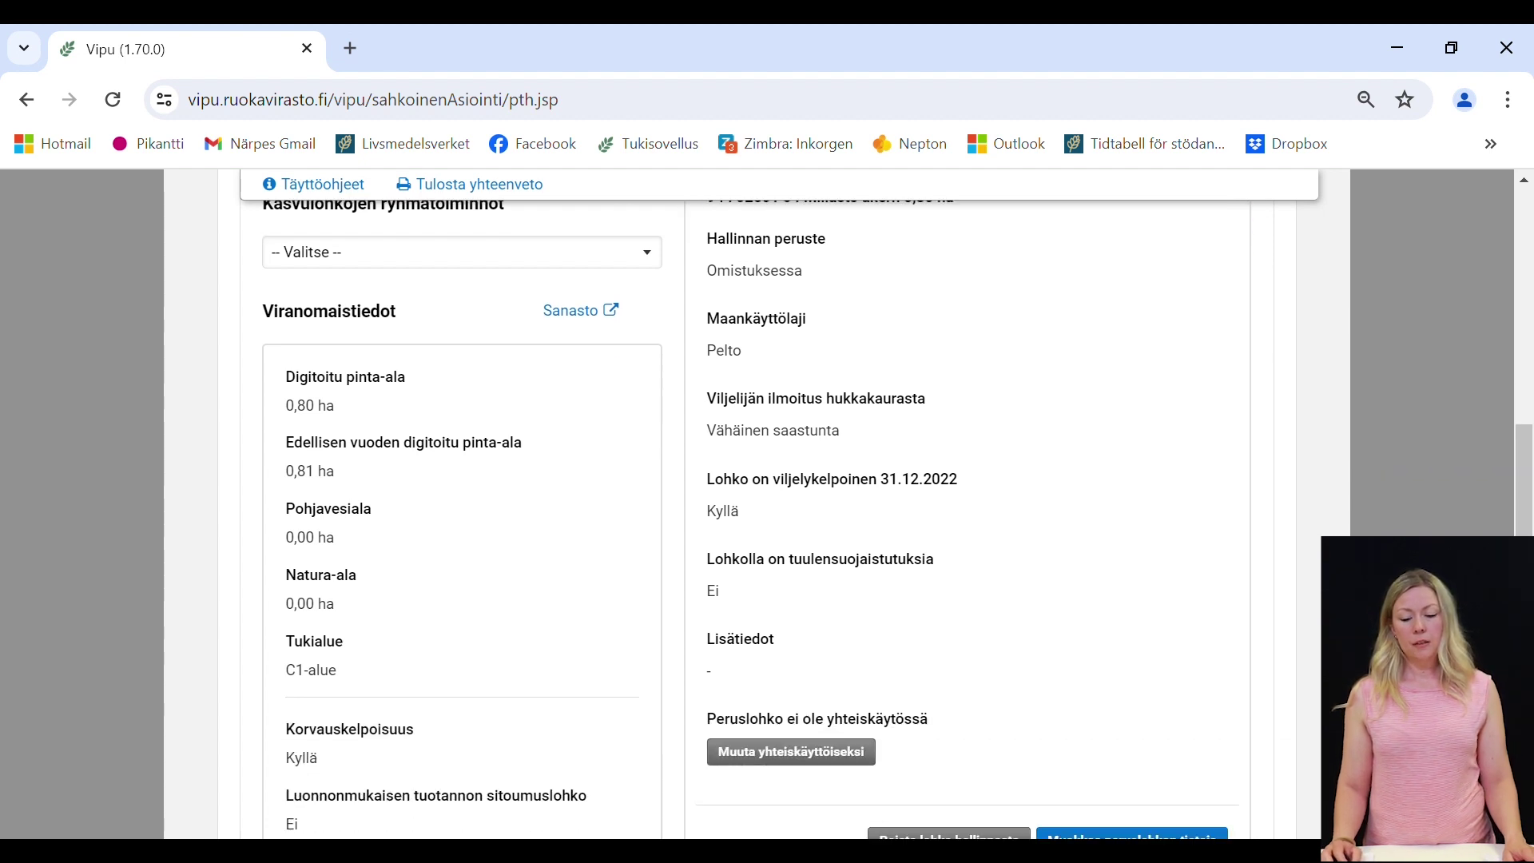
{"action": "scroll", "coordinate": [767, 512], "scroll_direction": "down", "scroll_amount": 3}
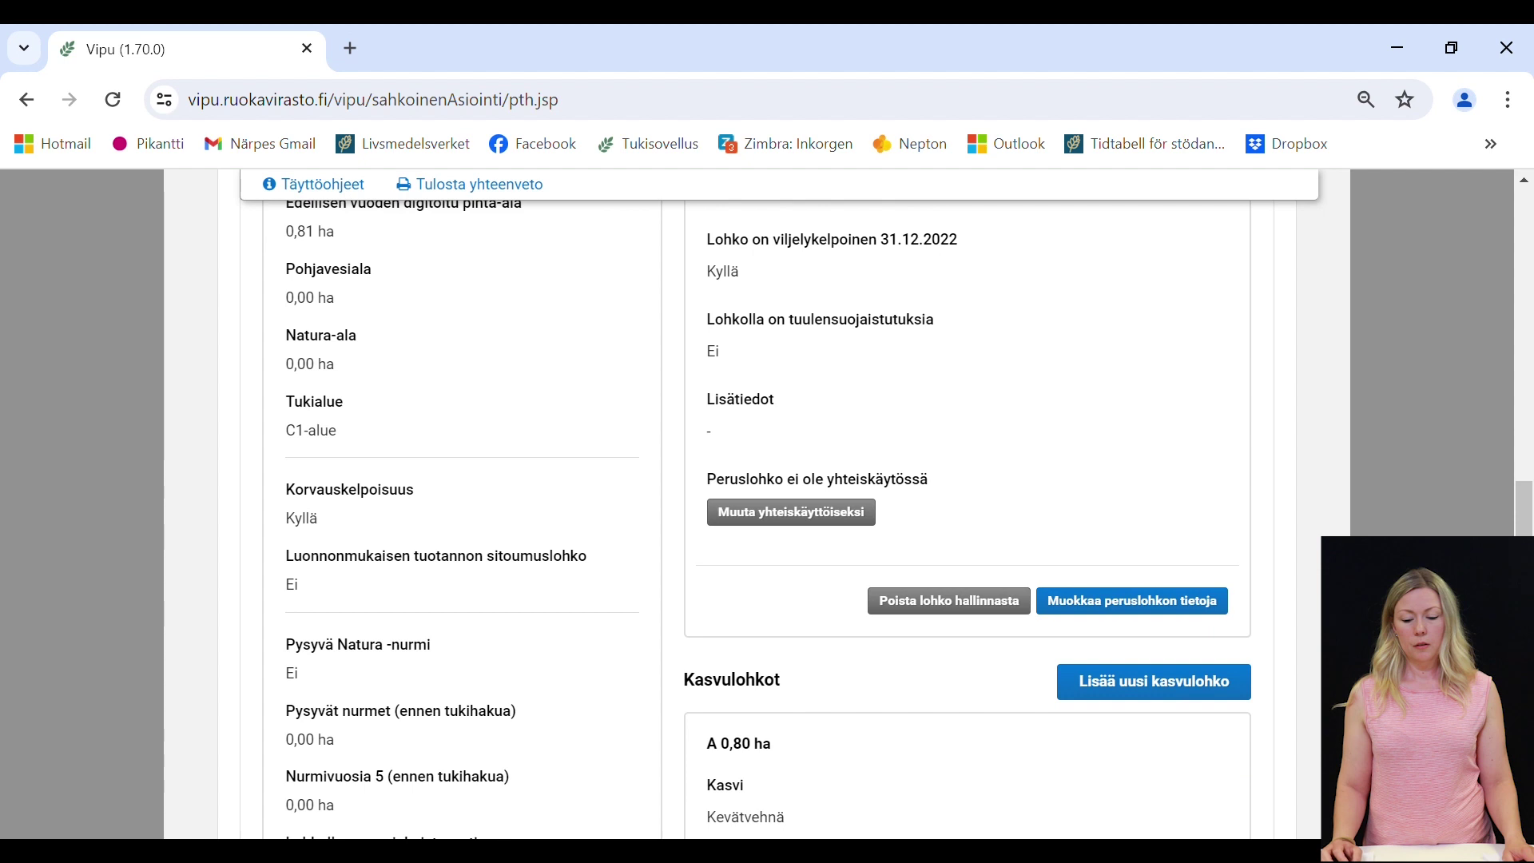
{"action": "left_click", "coordinate": [1171, 617]}
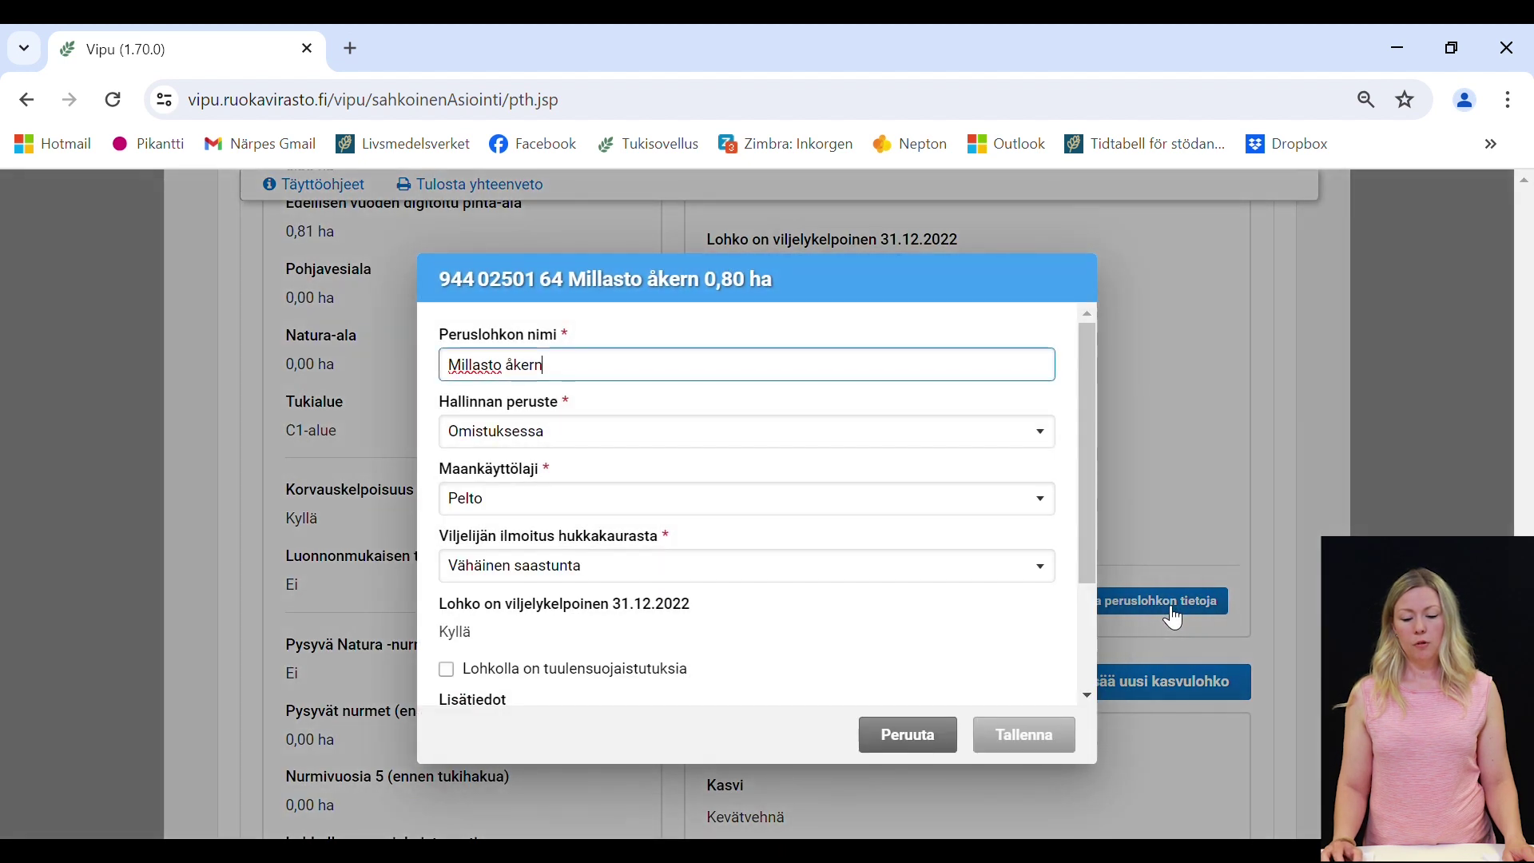
{"action": "left_click", "coordinate": [1047, 506]}
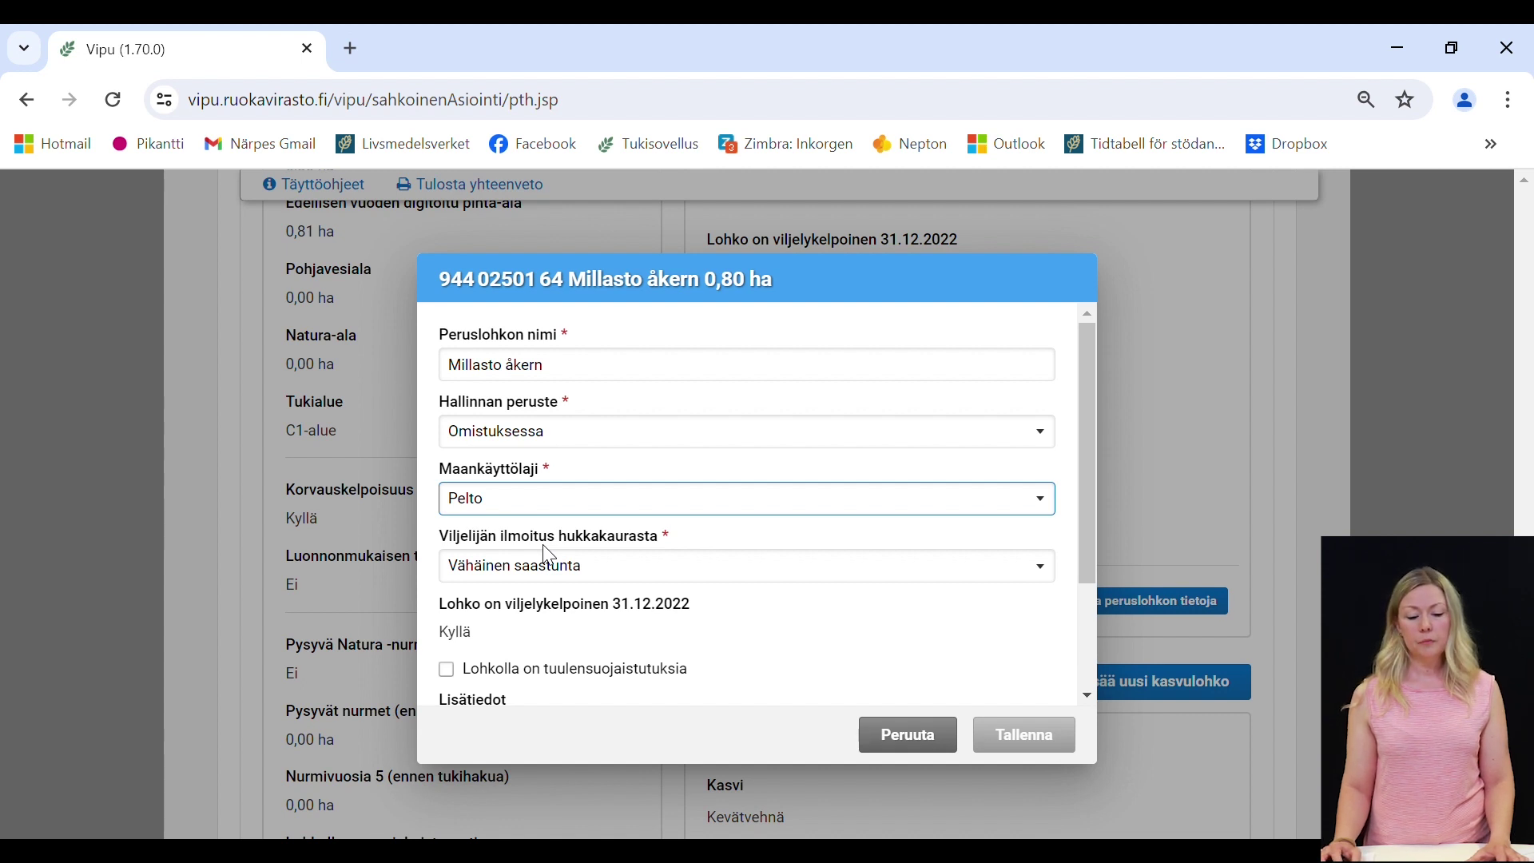
{"action": "key", "text": "Down"}
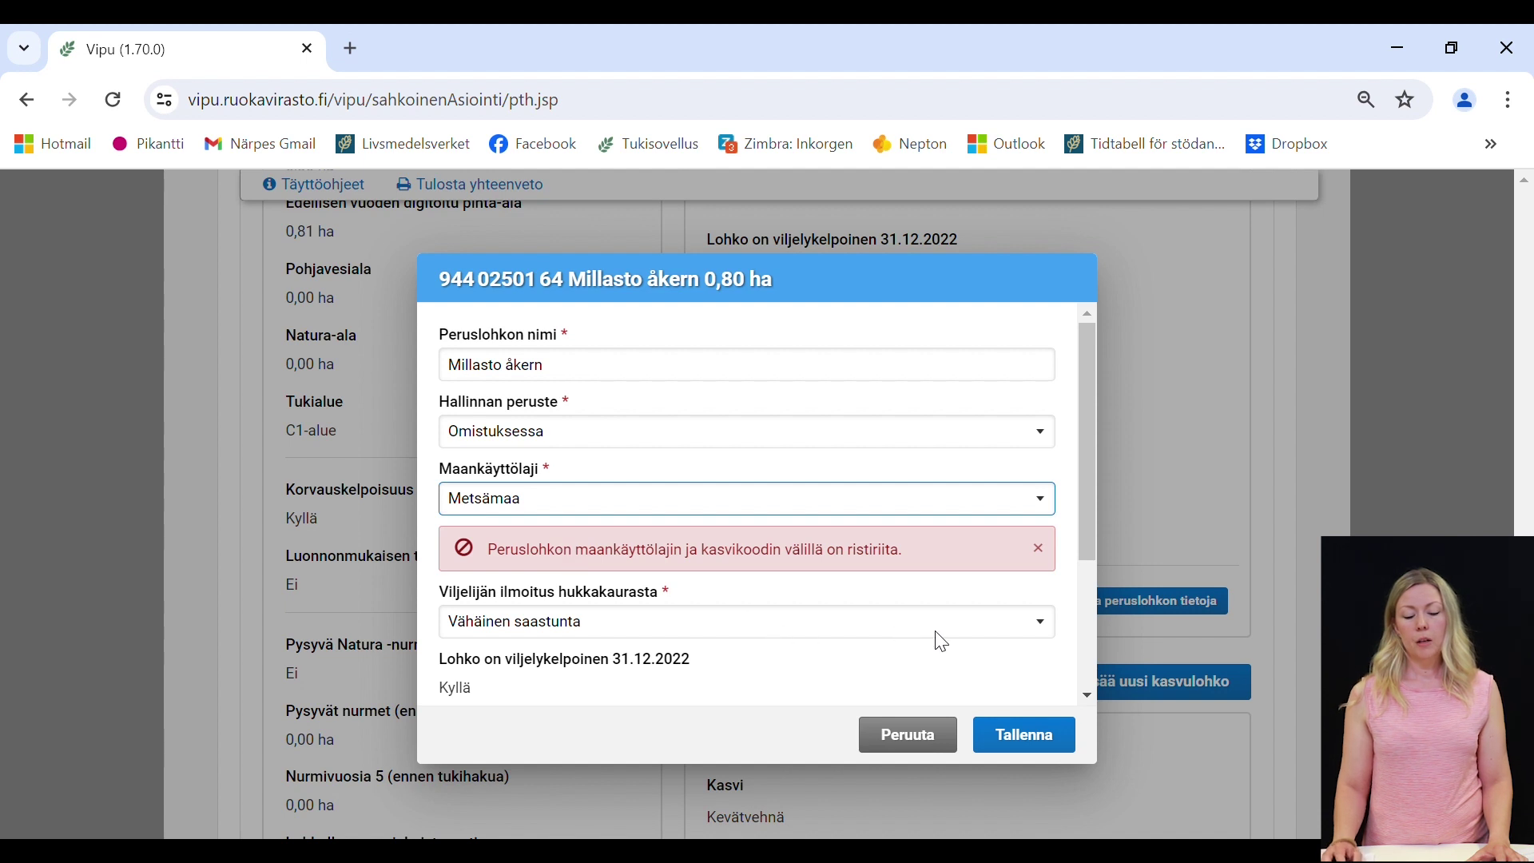
{"action": "left_click", "coordinate": [1022, 733]}
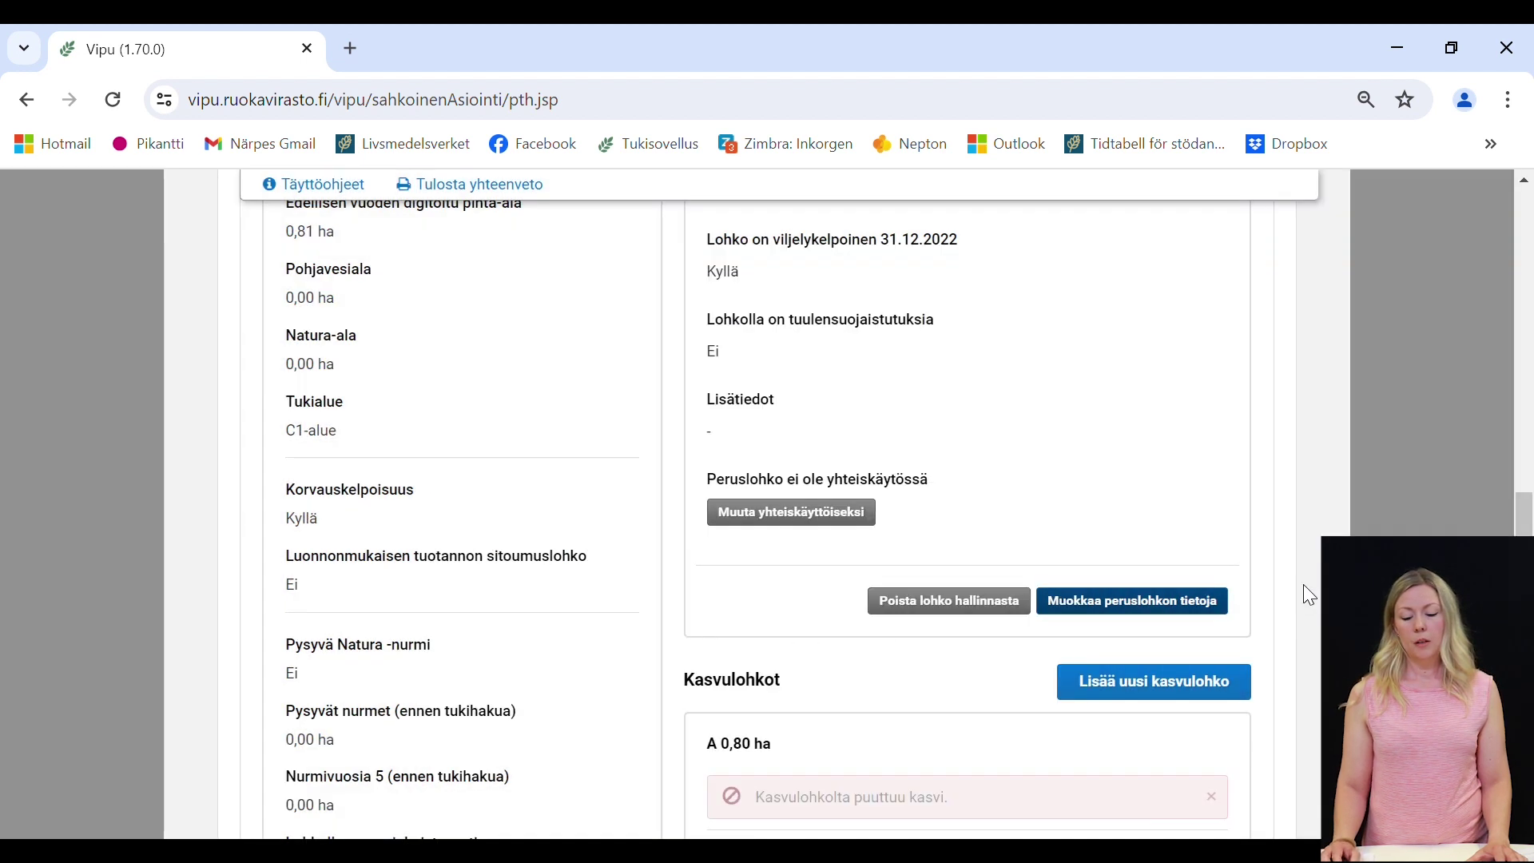
{"action": "scroll", "coordinate": [1302, 583], "scroll_direction": "down", "scroll_amount": 8}
{"action": "scroll", "coordinate": [1278, 587], "scroll_direction": "up", "scroll_amount": 3}
{"action": "left_click", "coordinate": [1193, 462]}
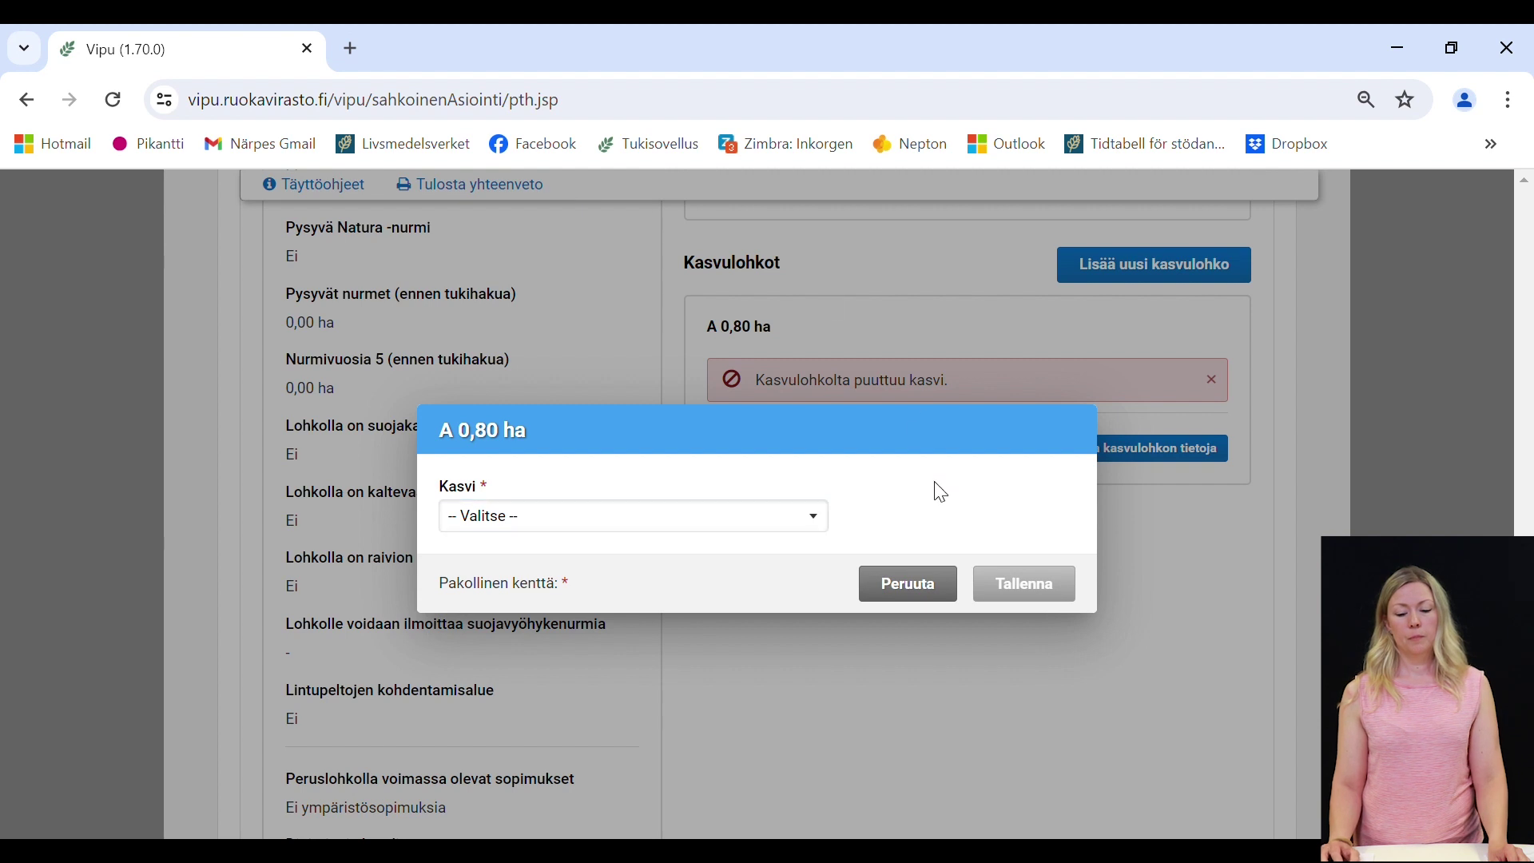
{"action": "left_click", "coordinate": [927, 587]}
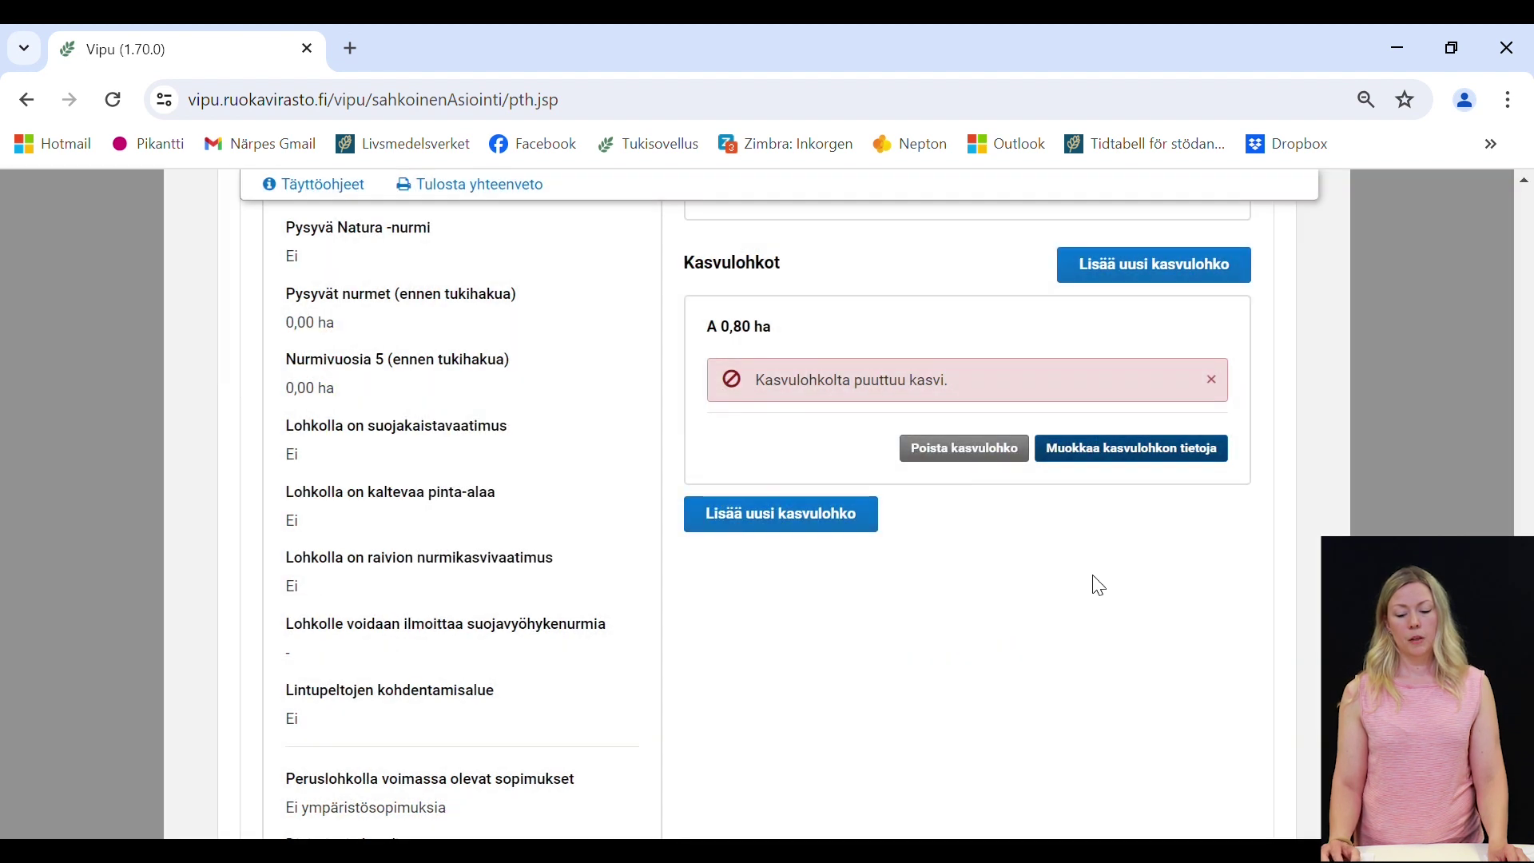
- Set the land use type of the base parcel Millasto åkern to "Pelto" and save it
{"action": "scroll", "coordinate": [1160, 583], "scroll_direction": "up", "scroll_amount": 3}
{"action": "scroll", "coordinate": [1164, 583], "scroll_direction": "up", "scroll_amount": 3}
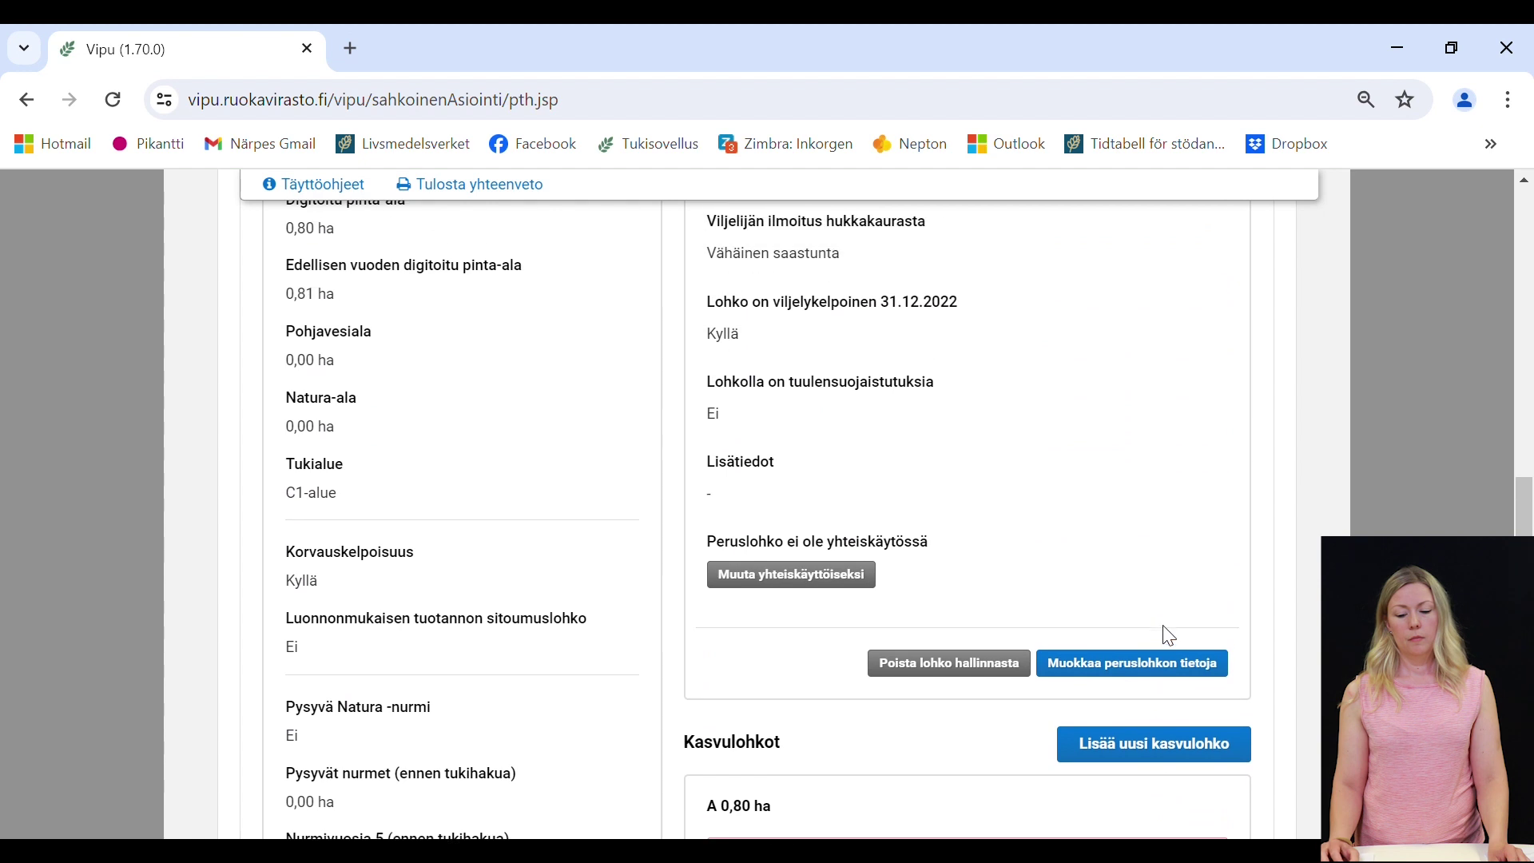
{"action": "left_click", "coordinate": [1161, 662]}
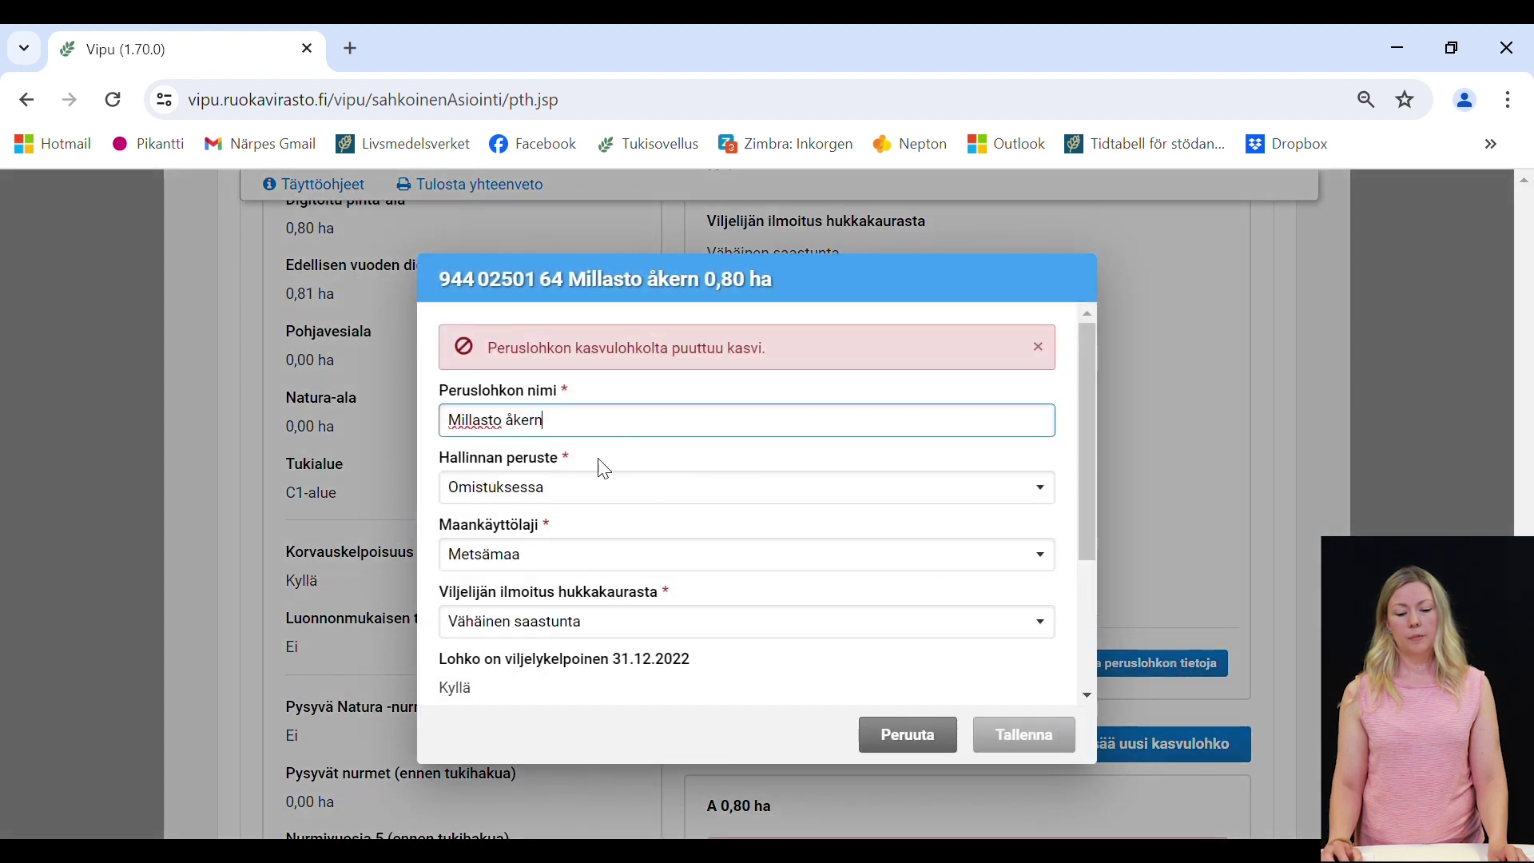
{"action": "left_click", "coordinate": [576, 568]}
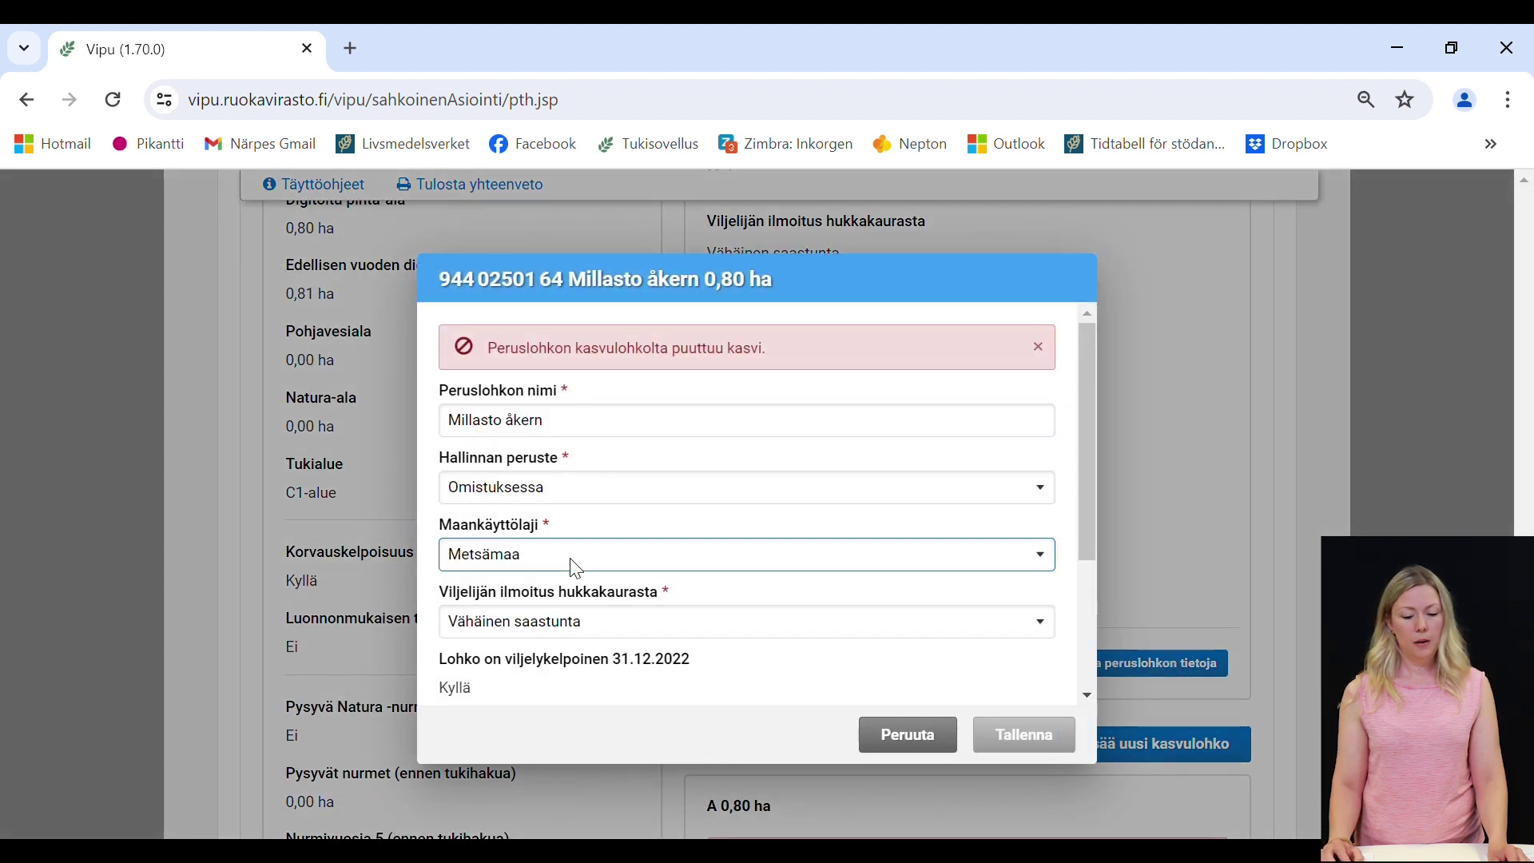
{"action": "left_click", "coordinate": [527, 635]}
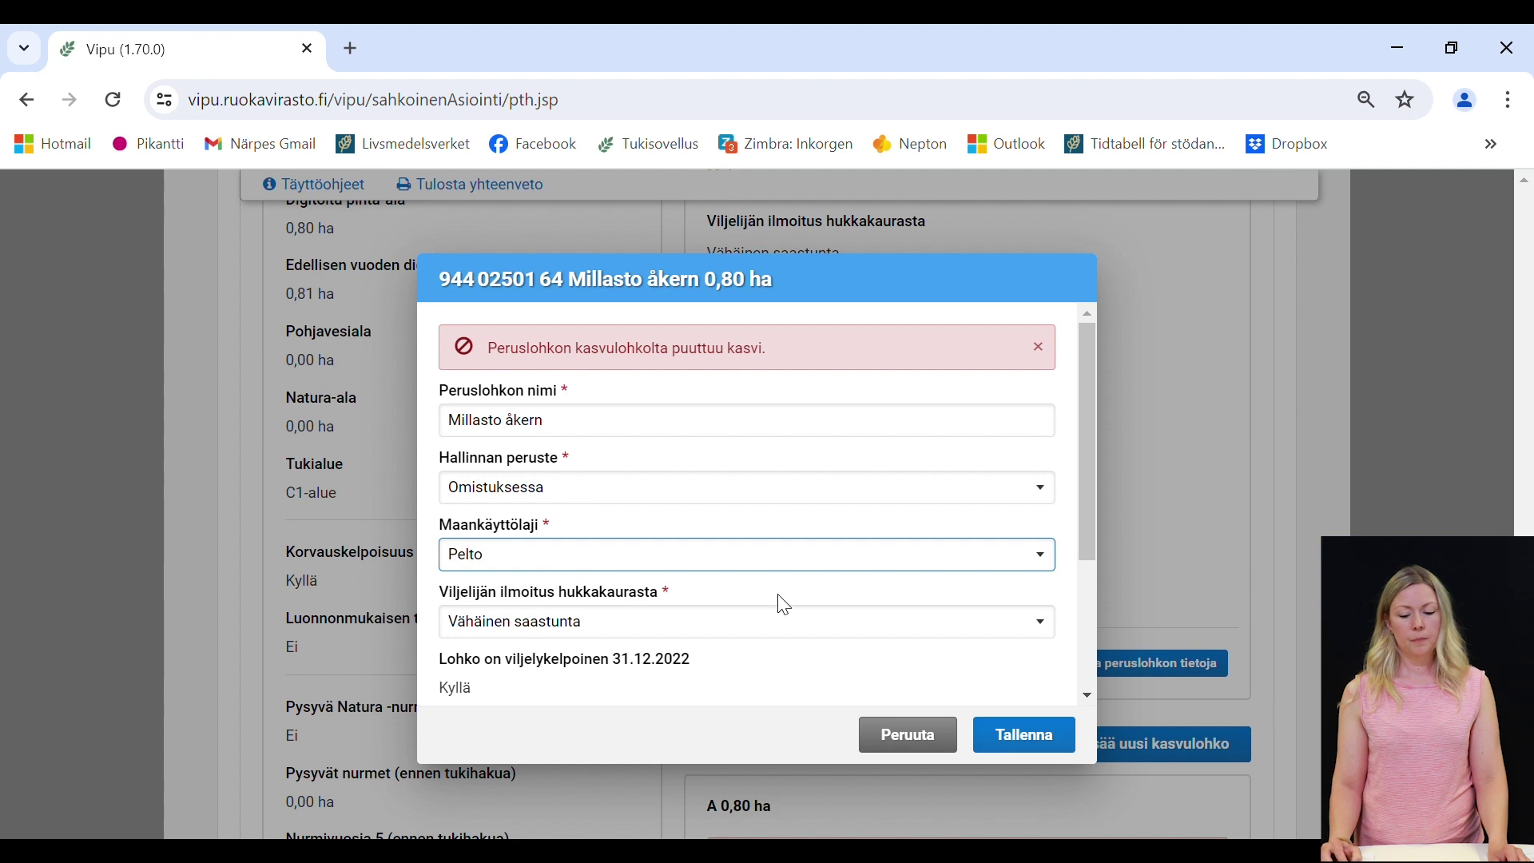
{"action": "left_click", "coordinate": [1061, 742]}
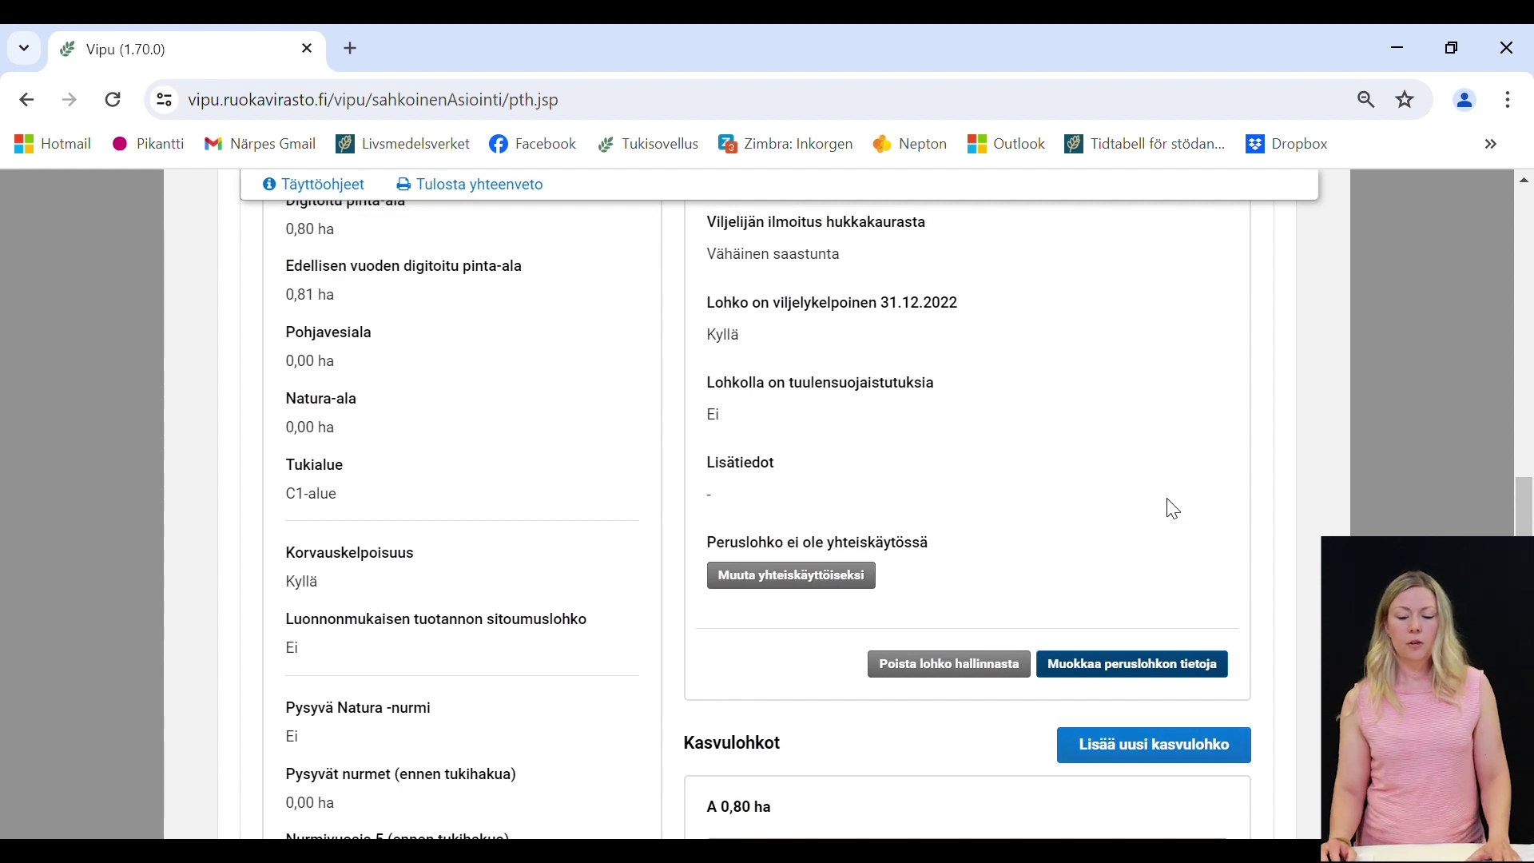
- Examine the applicant details (Hakijan tiedot), including the applicant, business ID and active-farmer check fields
{"action": "scroll", "coordinate": [1168, 507], "scroll_direction": "up", "scroll_amount": 3}
{"action": "scroll", "coordinate": [1173, 509], "scroll_direction": "up", "scroll_amount": 10}
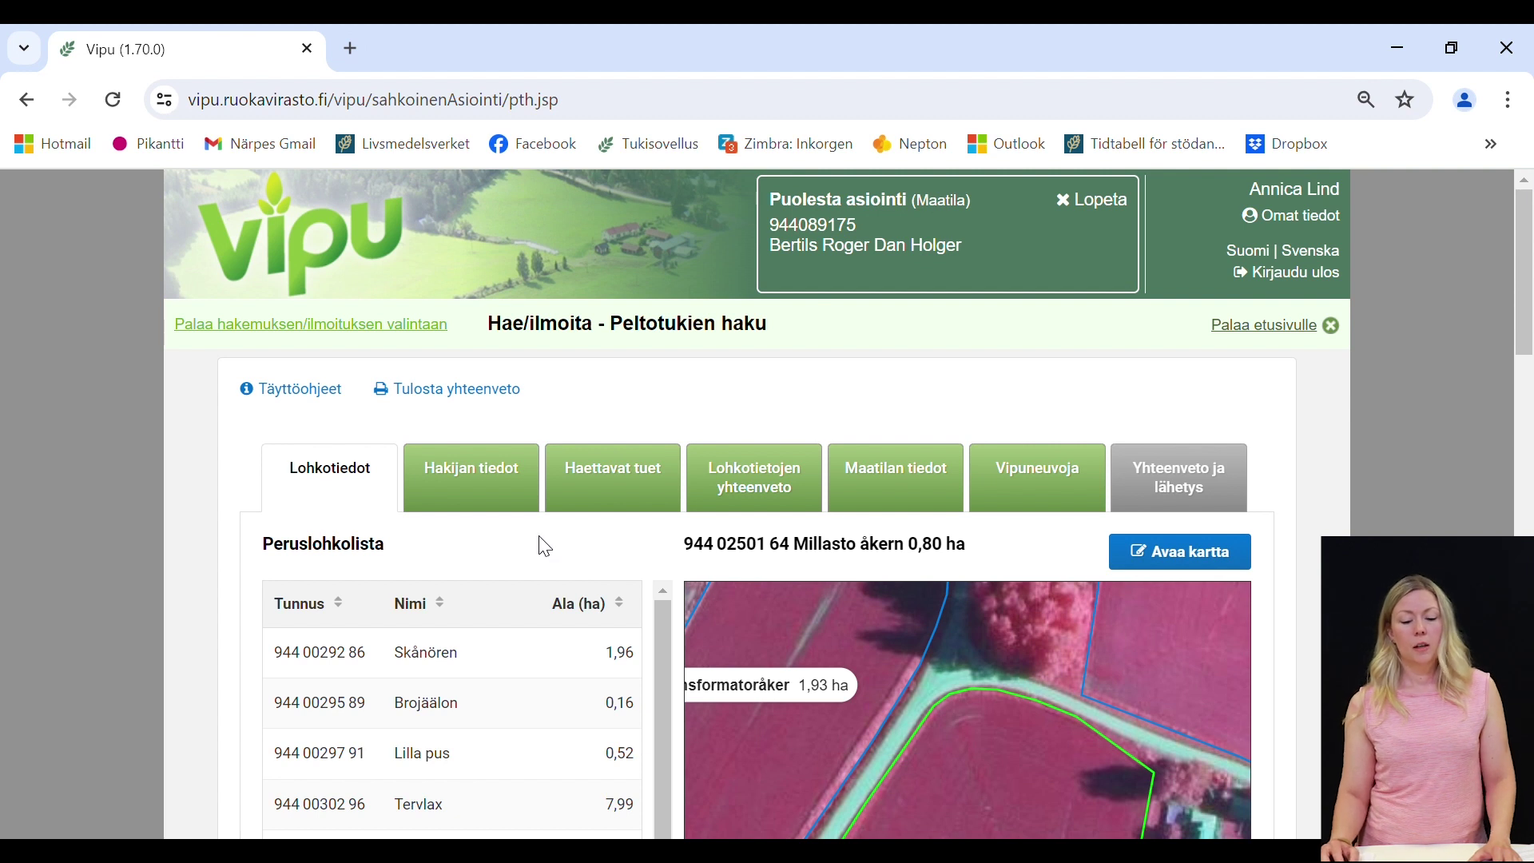
{"action": "left_click", "coordinate": [504, 492]}
{"action": "scroll", "coordinate": [870, 604], "scroll_direction": "down", "scroll_amount": 2}
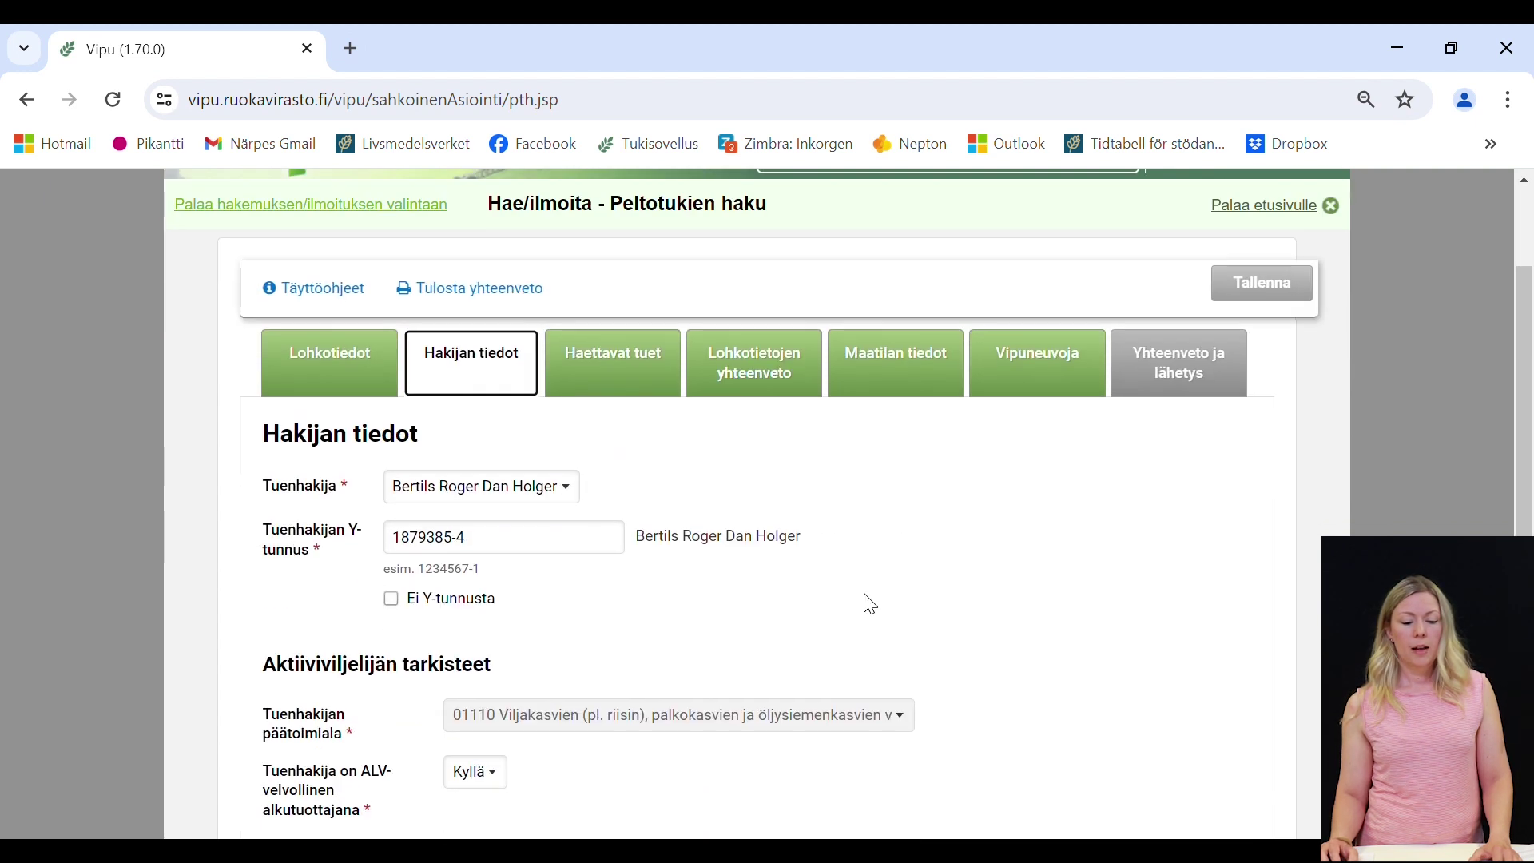
{"action": "left_click", "coordinate": [572, 495]}
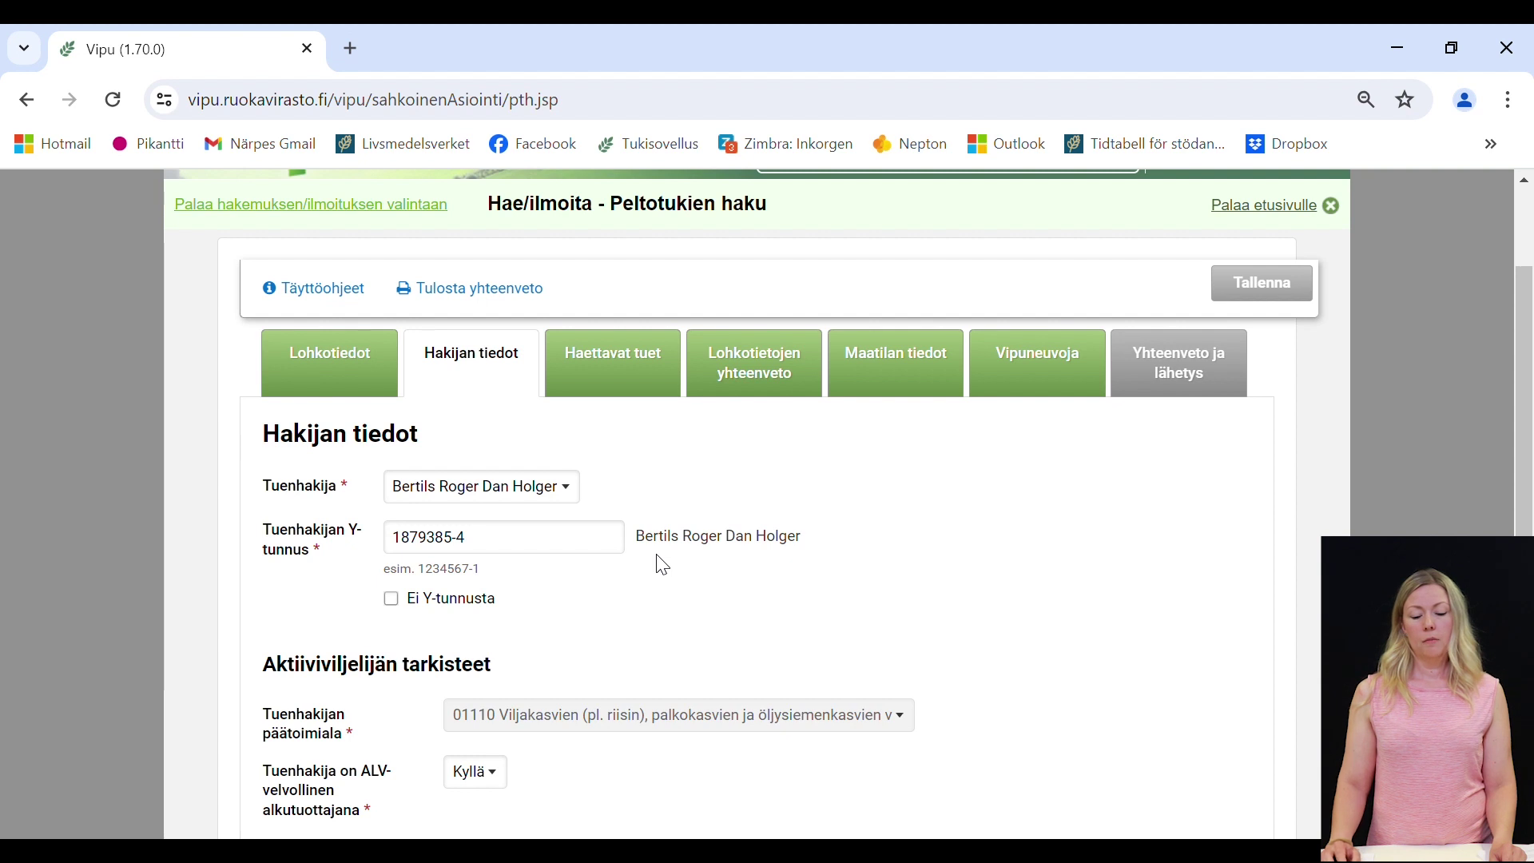
{"action": "scroll", "coordinate": [568, 658], "scroll_direction": "down", "scroll_amount": 2}
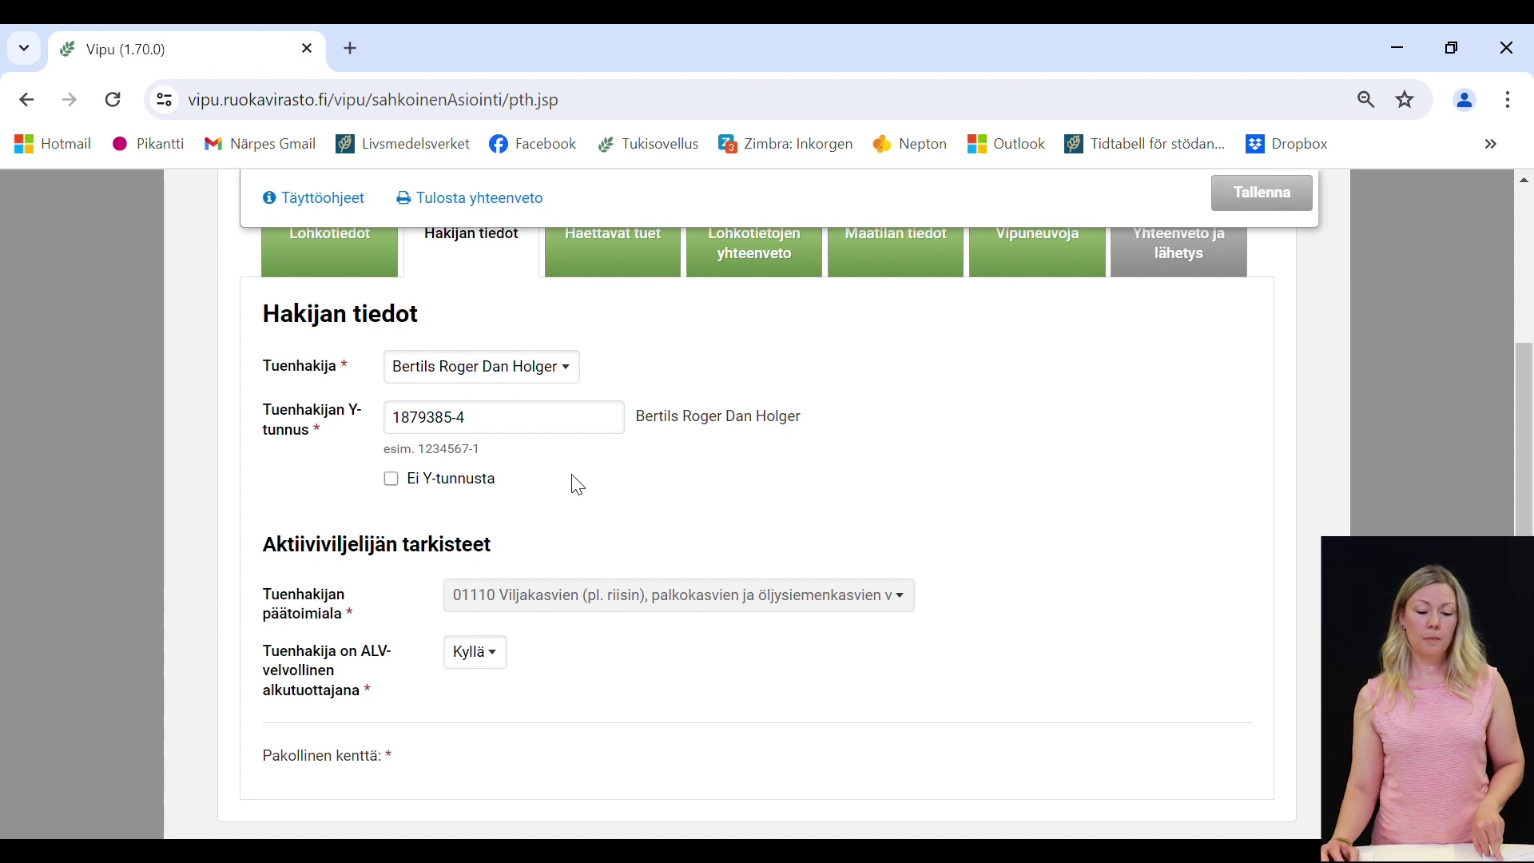
{"action": "scroll", "coordinate": [578, 485], "scroll_direction": "up", "scroll_amount": 1}
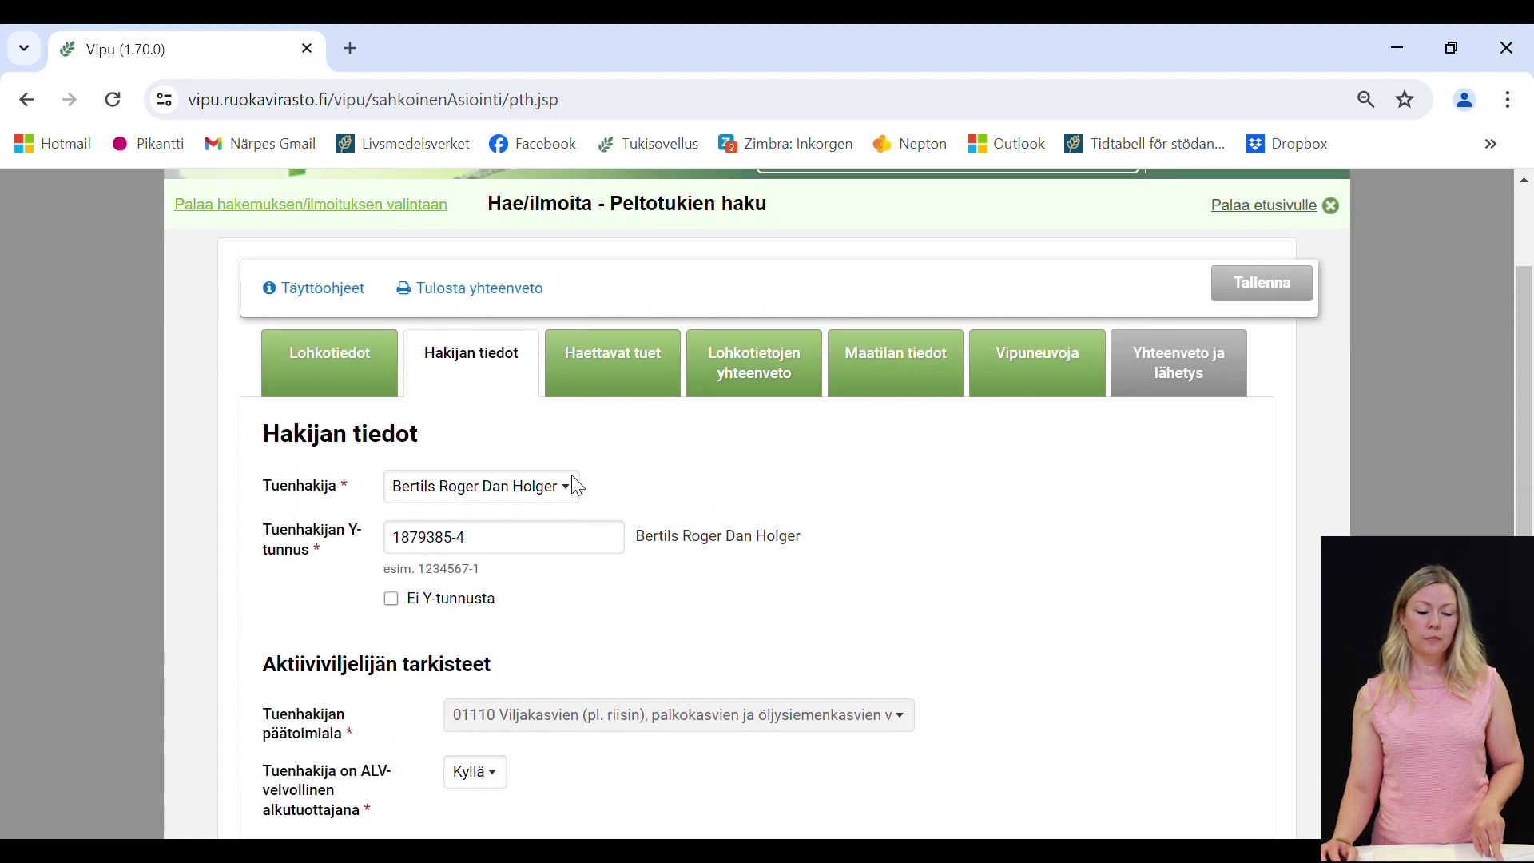
- Choose Perustulotuki, Uudelleenjakotulotuki and Ekojärjestelmätuki as the supports to apply for, with the eco-scheme measure "Talviaikainen kasvipeite"
{"action": "left_click", "coordinate": [621, 368]}
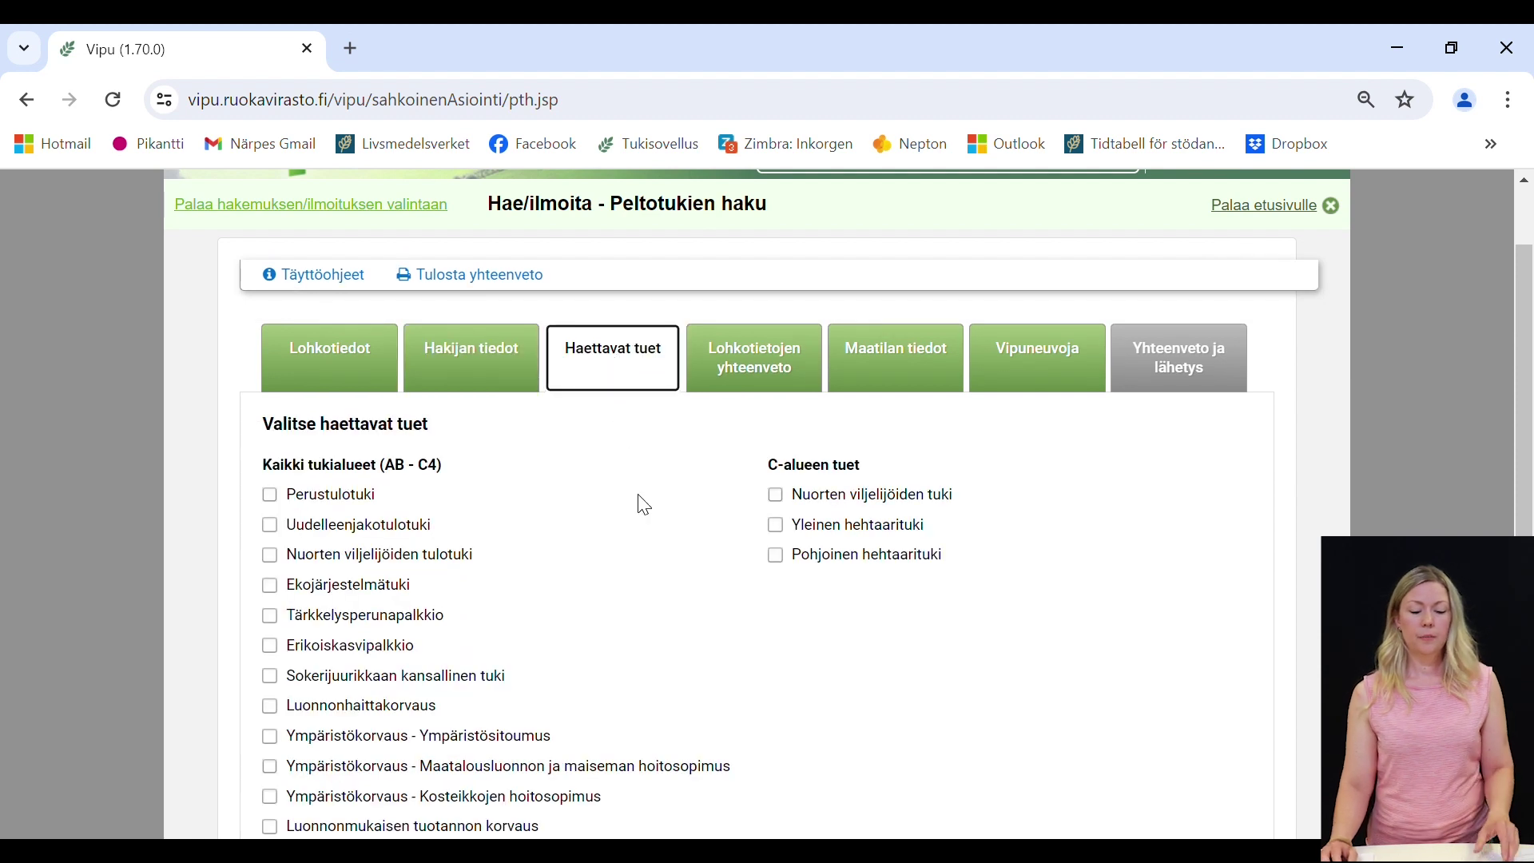
{"action": "scroll", "coordinate": [639, 508], "scroll_direction": "down", "scroll_amount": 1}
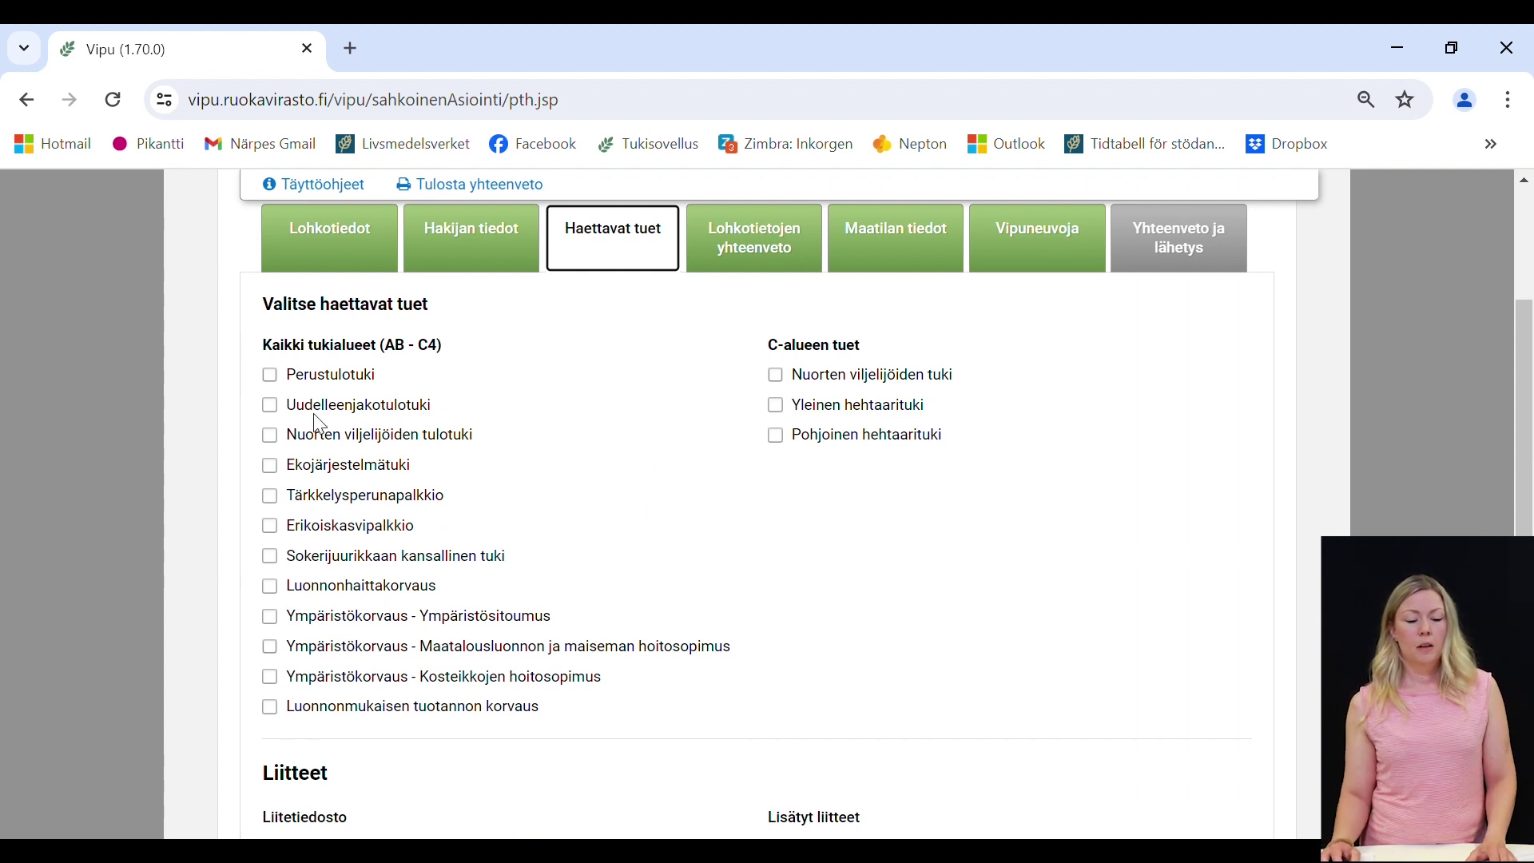
{"action": "left_click", "coordinate": [276, 377]}
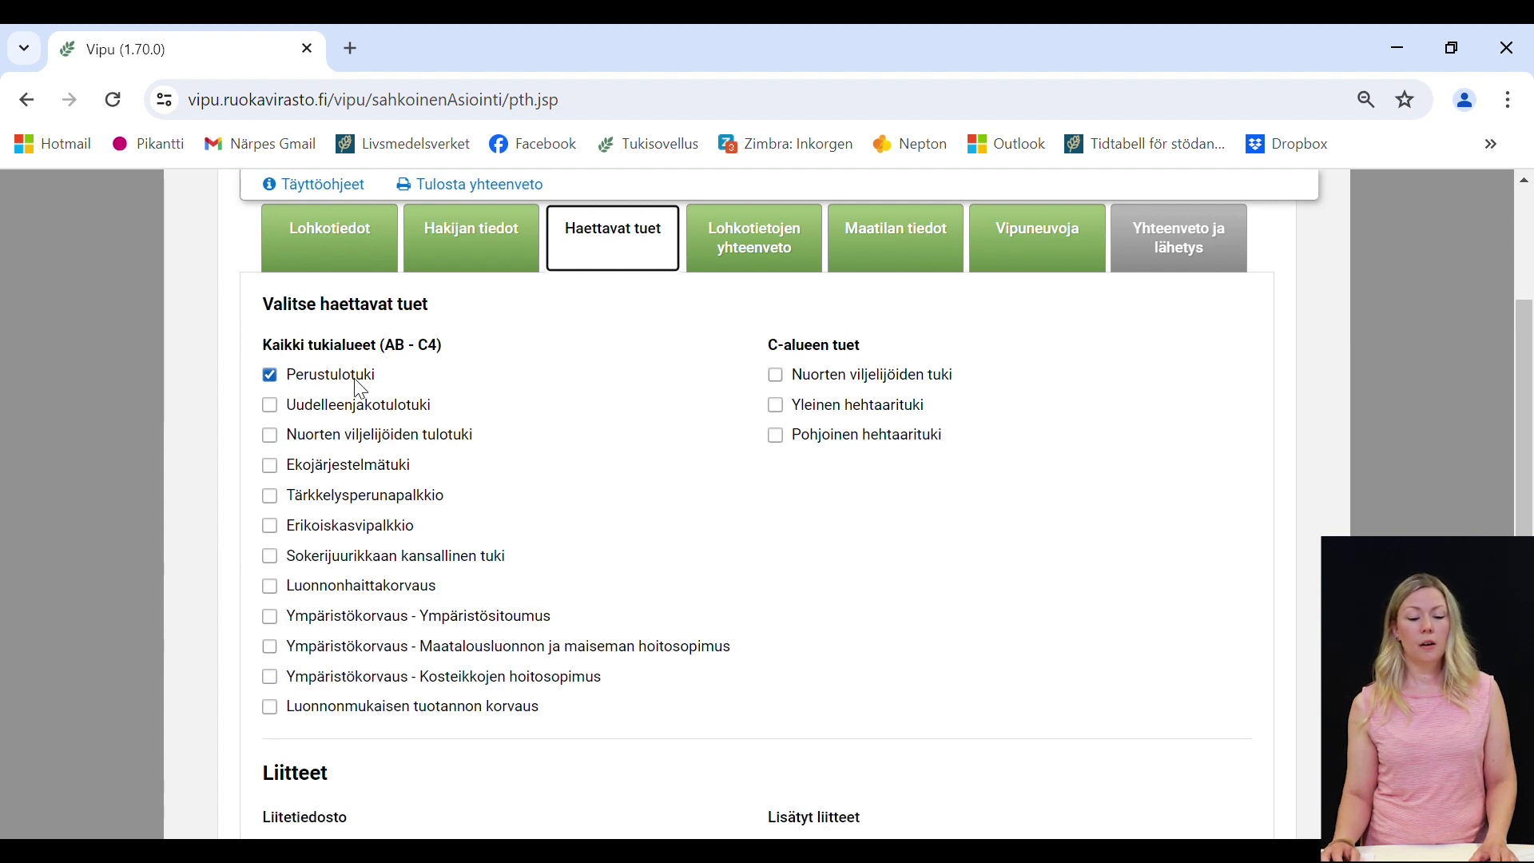
{"action": "left_click", "coordinate": [283, 411]}
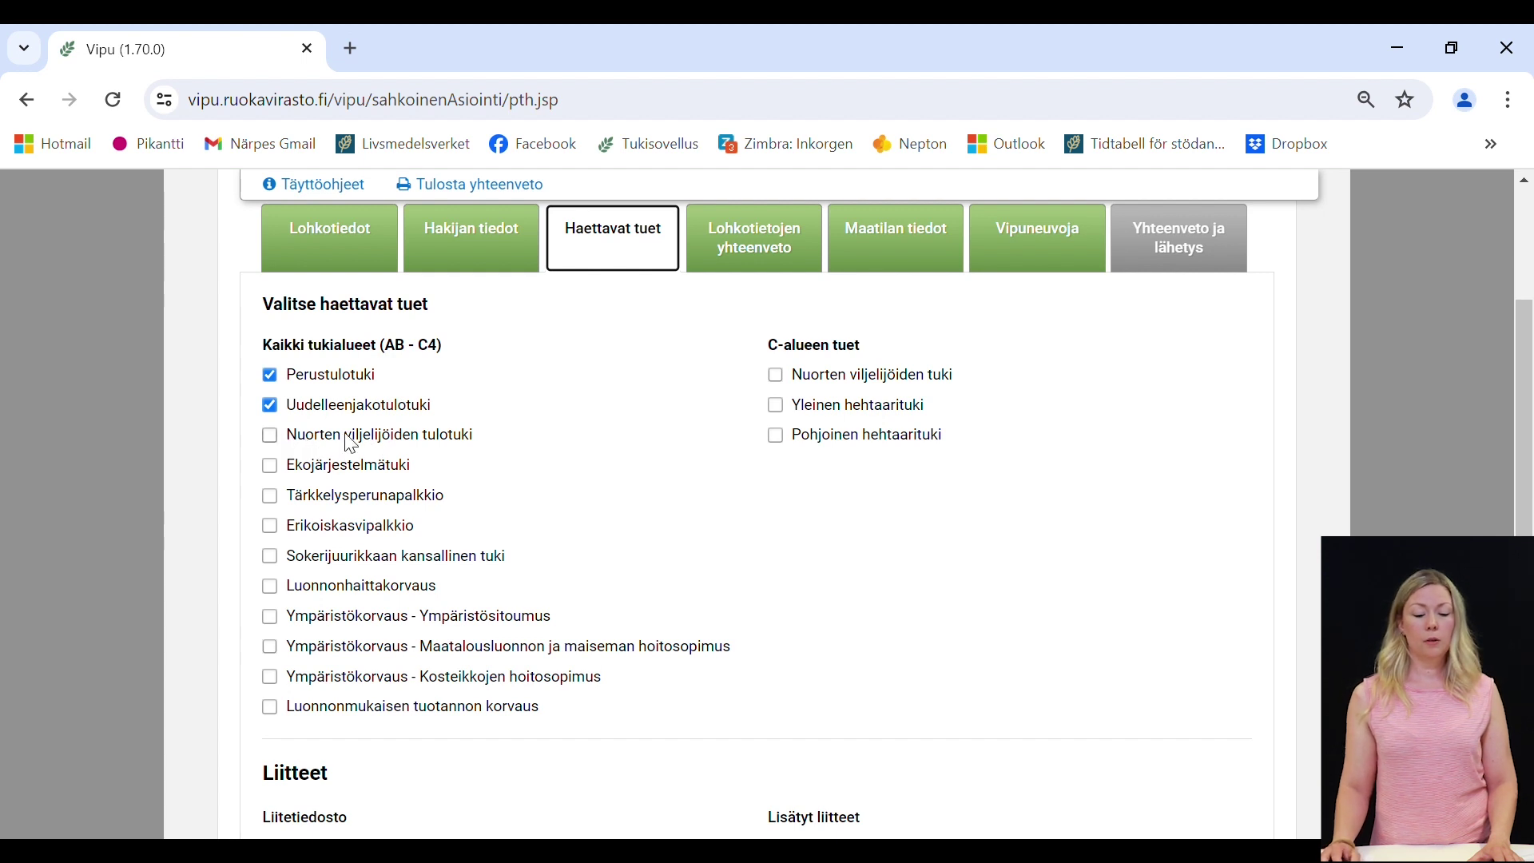
{"action": "left_click", "coordinate": [271, 466]}
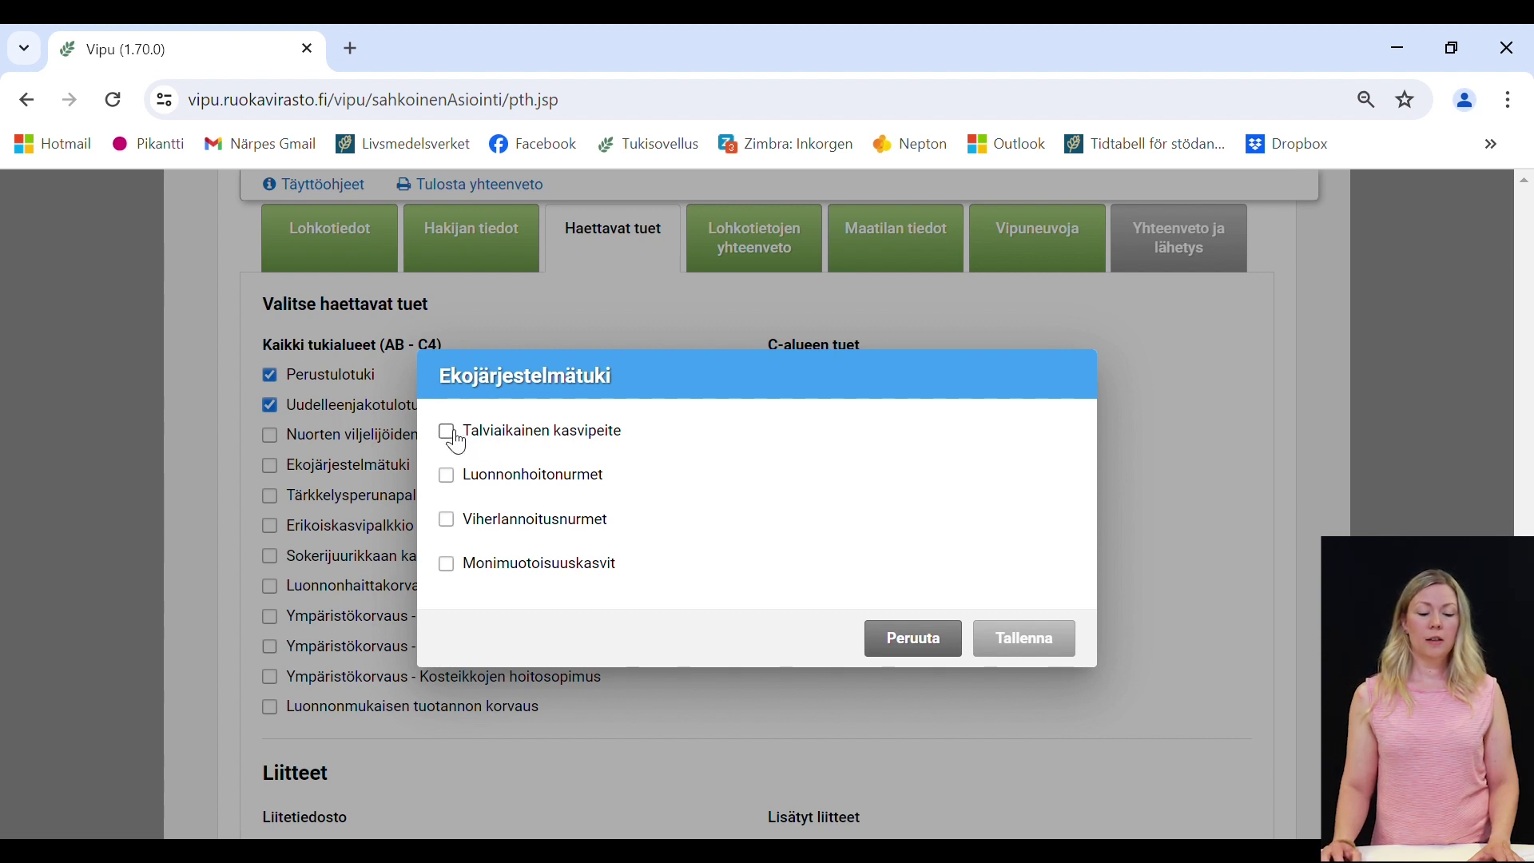
{"action": "left_click", "coordinate": [456, 436]}
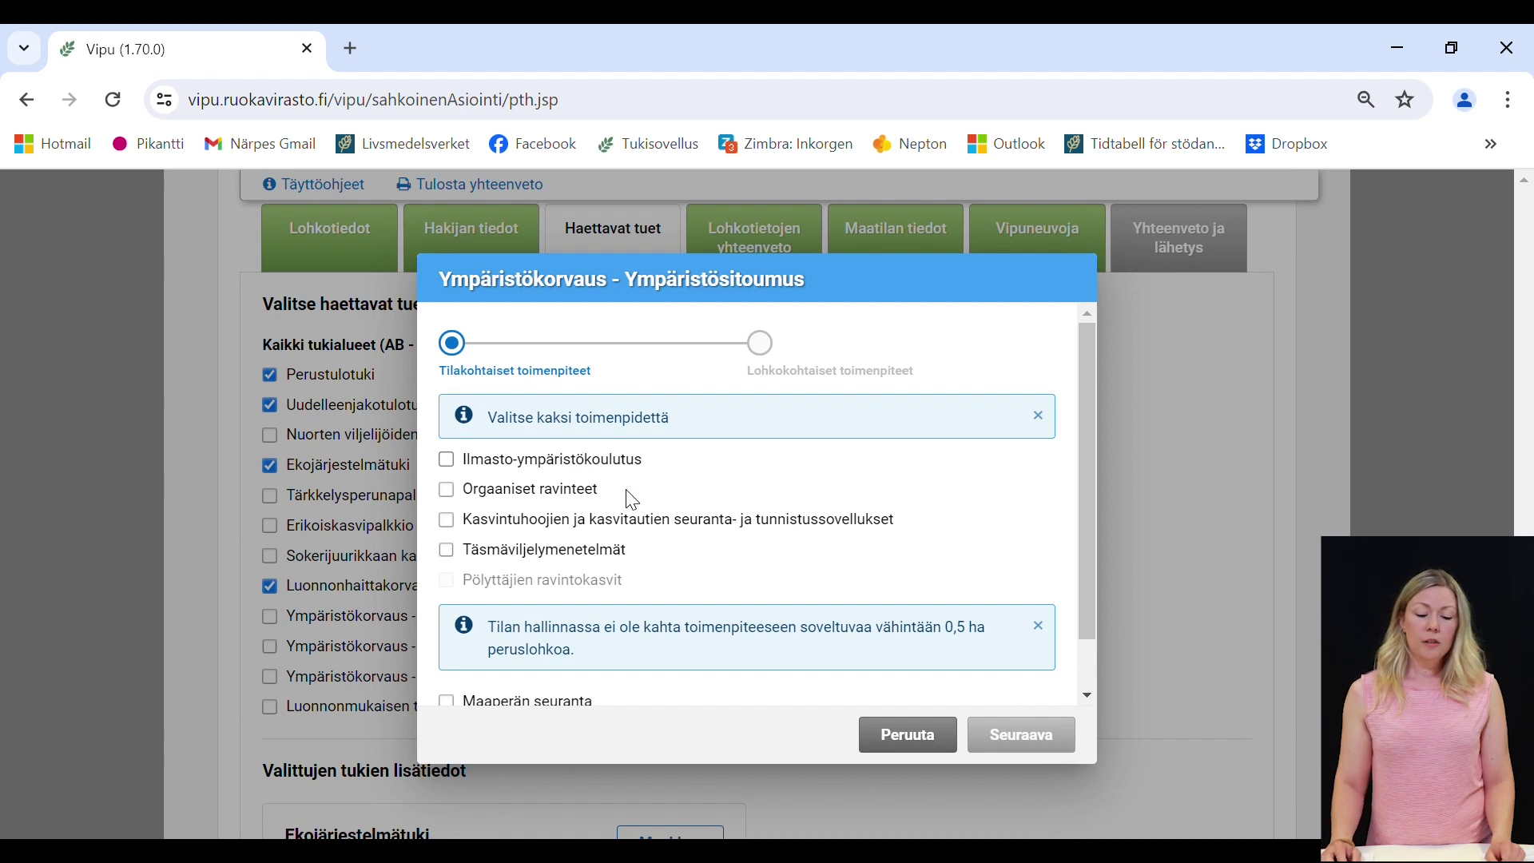
- Choose Ilmasto-ympäristökoulutus and Kasvintuhoojien ja kasvitautien seuranta- ja tunnistussovellukset as the two farm-specific measures of the environmental commitment
{"action": "scroll", "coordinate": [632, 500], "scroll_direction": "down", "scroll_amount": 1}
{"action": "scroll", "coordinate": [631, 501], "scroll_direction": "up", "scroll_amount": 1}
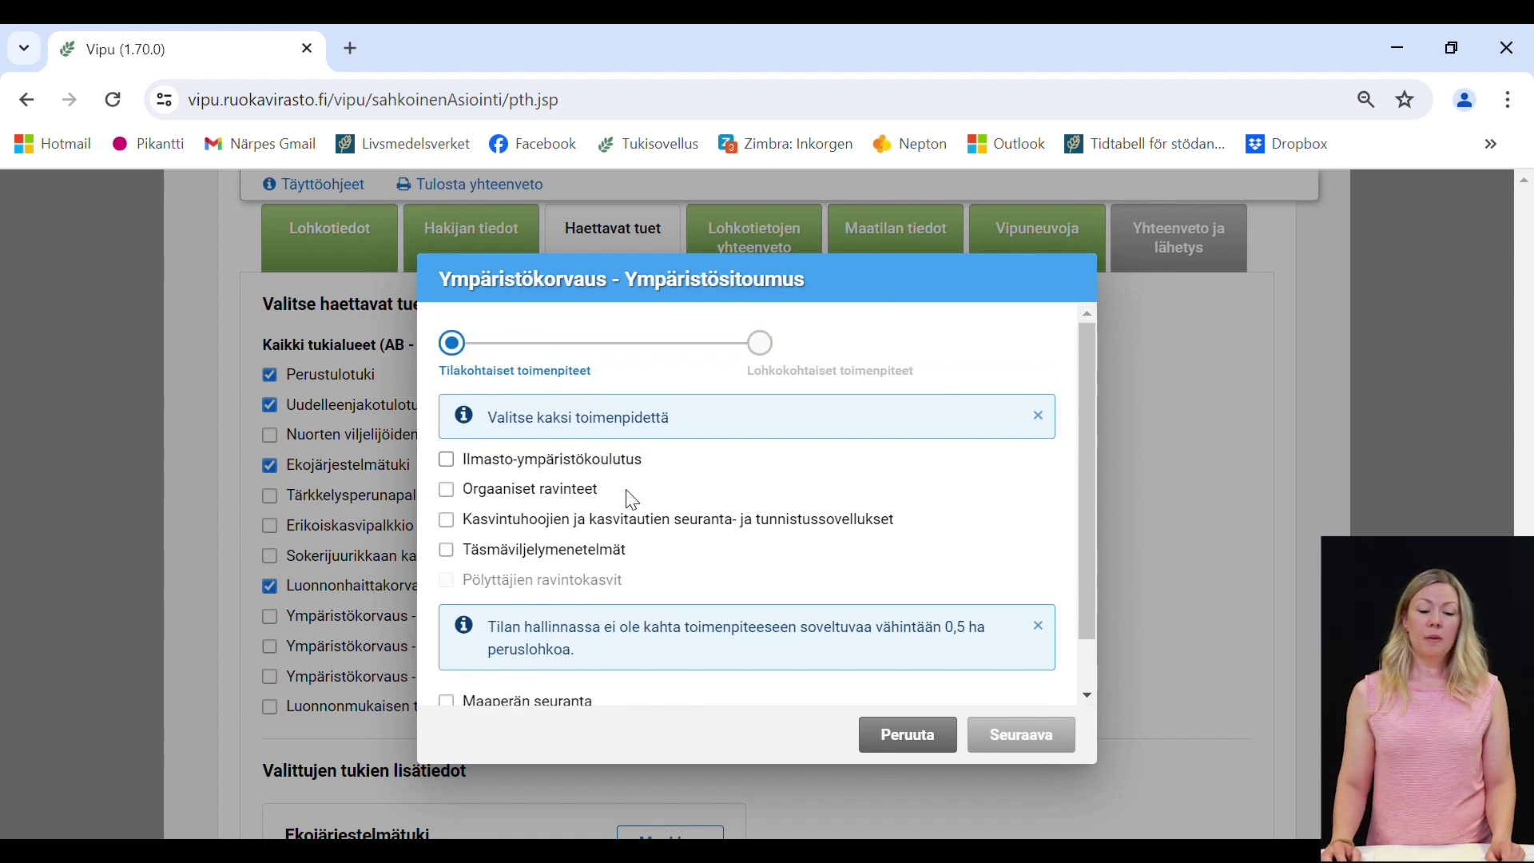
{"action": "left_click", "coordinate": [448, 463]}
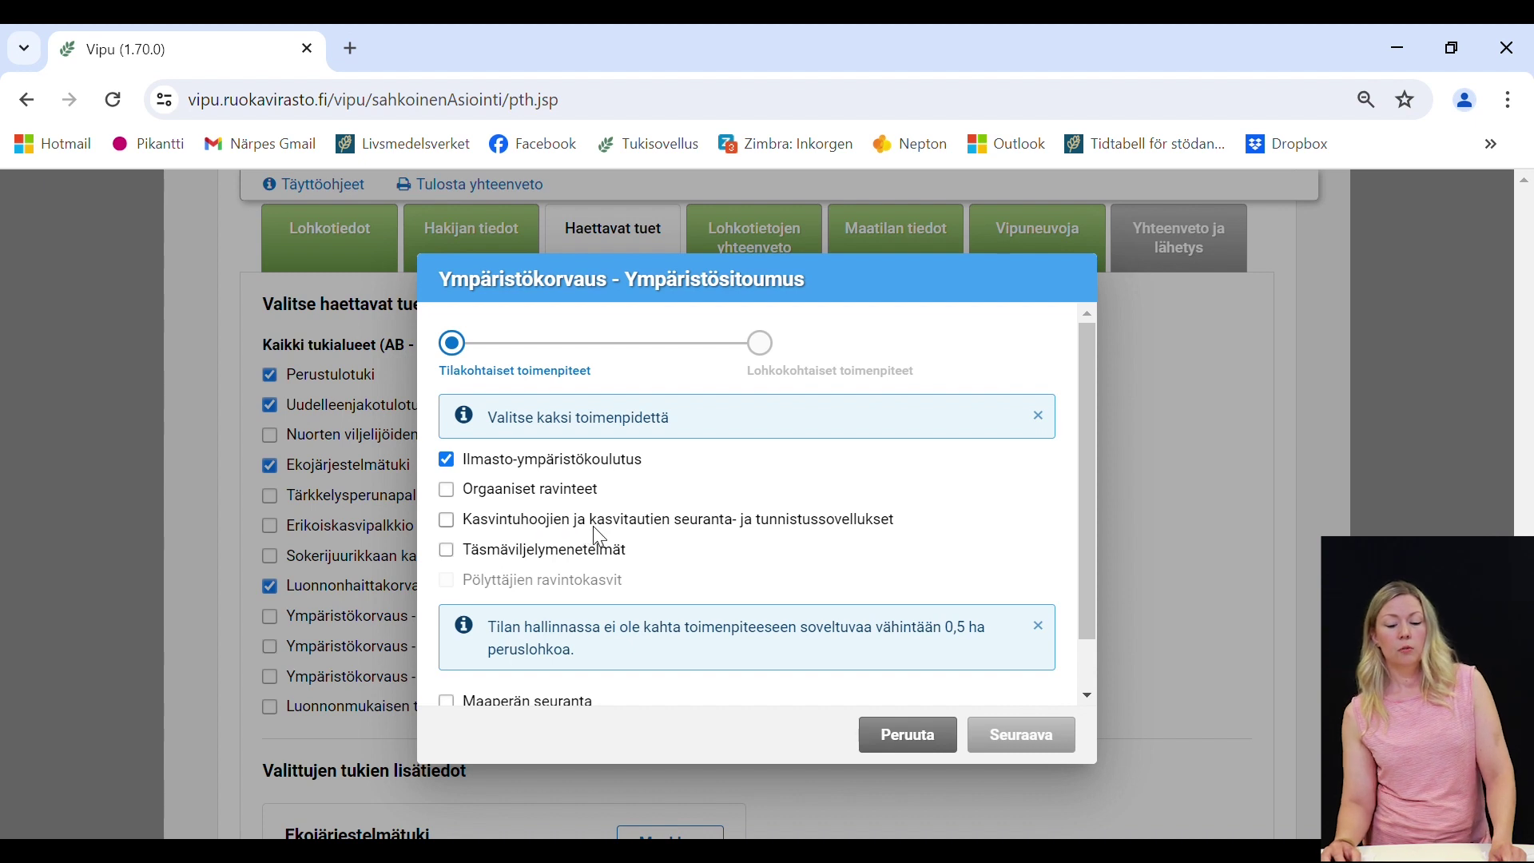
{"action": "left_click_drag", "start_coordinate": [763, 531], "coordinate": [760, 532]}
{"action": "left_click", "coordinate": [765, 541]}
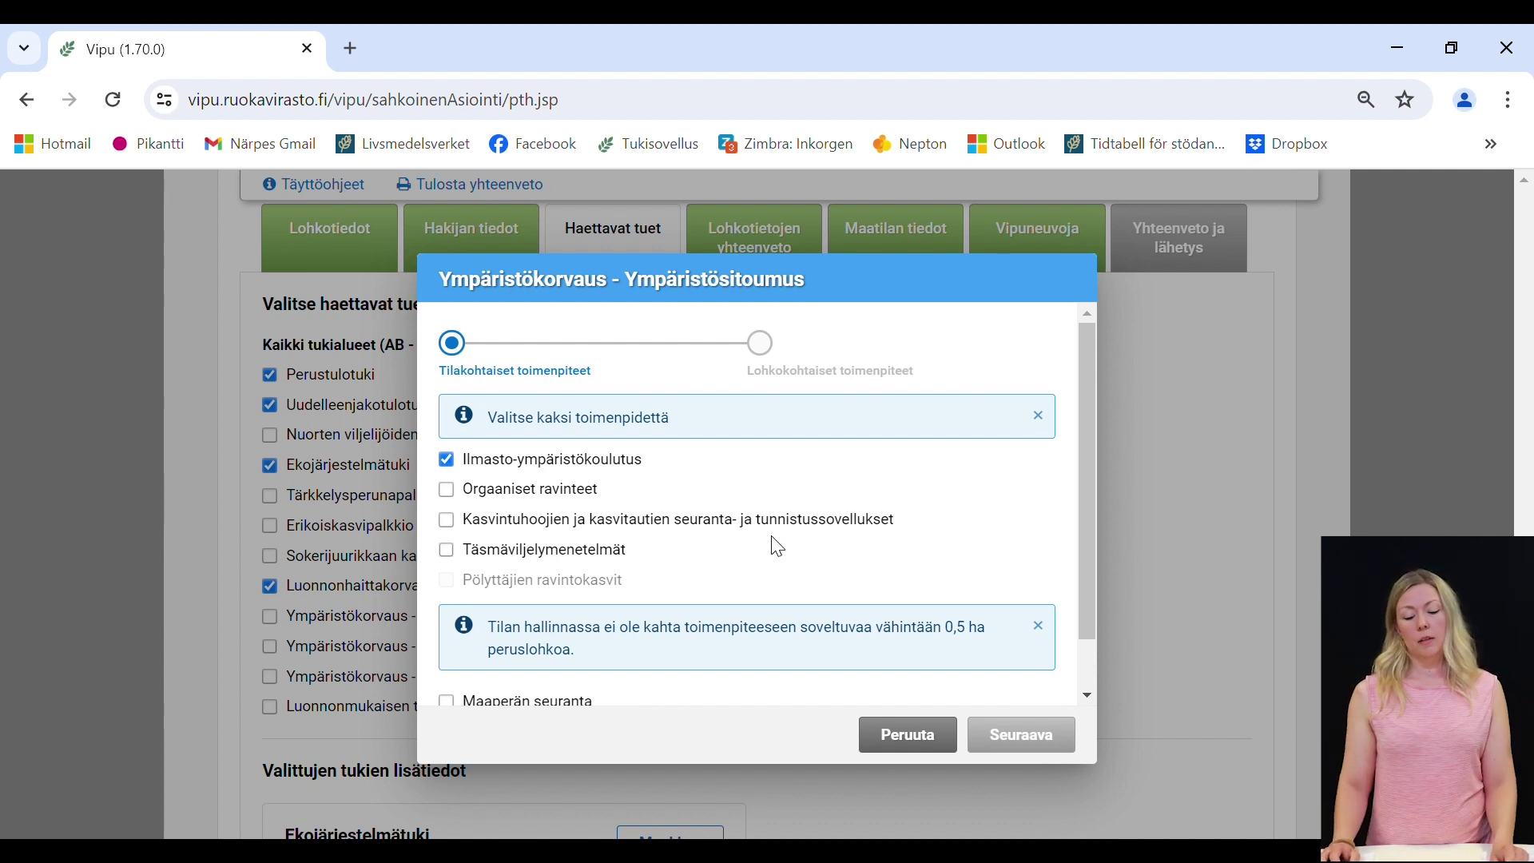
{"action": "left_click", "coordinate": [463, 527]}
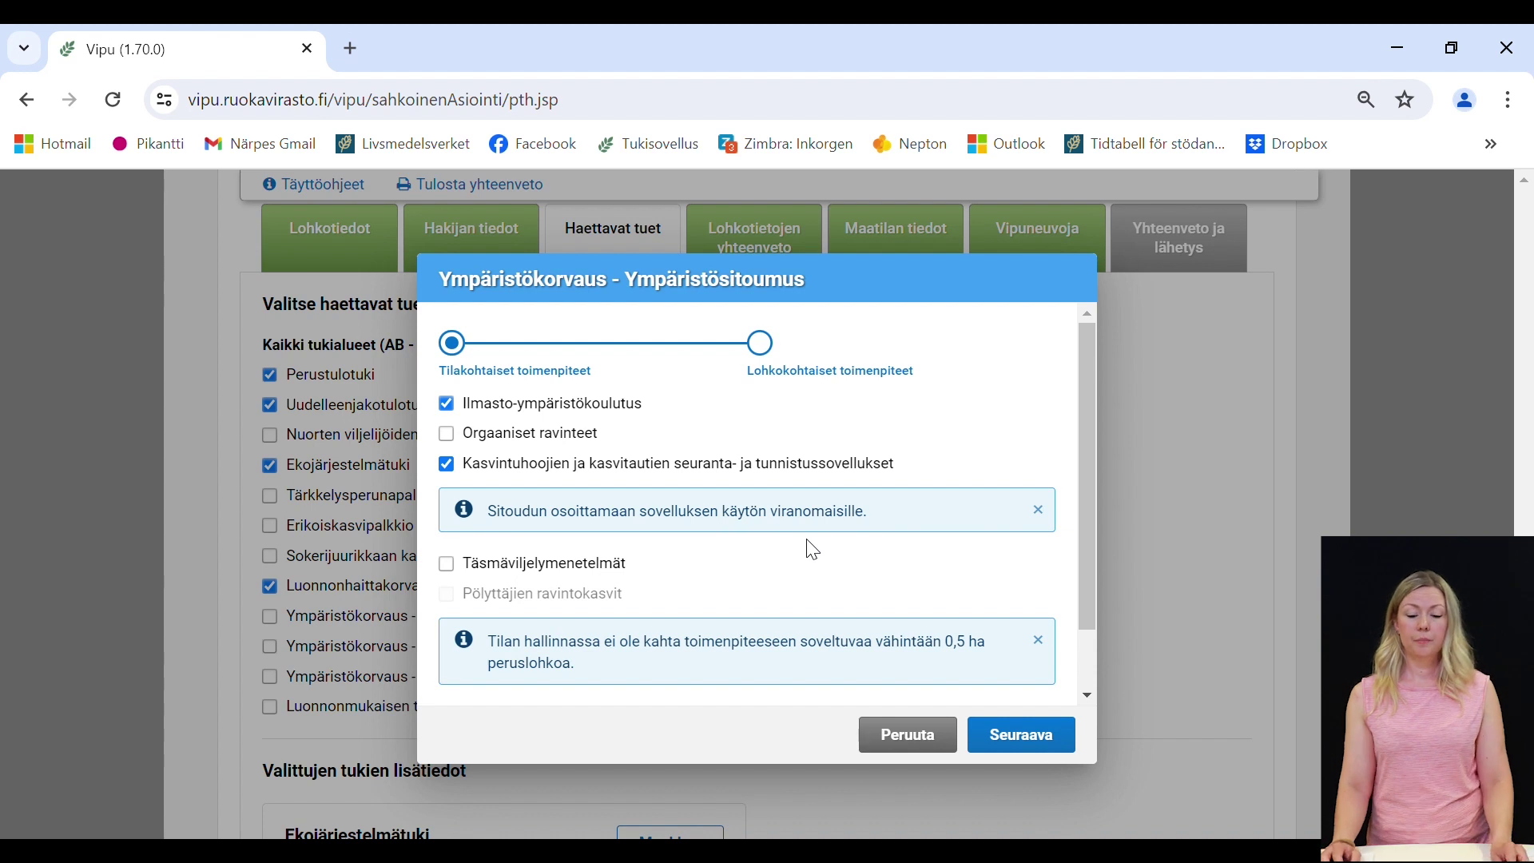
{"action": "scroll", "coordinate": [813, 550], "scroll_direction": "down", "scroll_amount": 2}
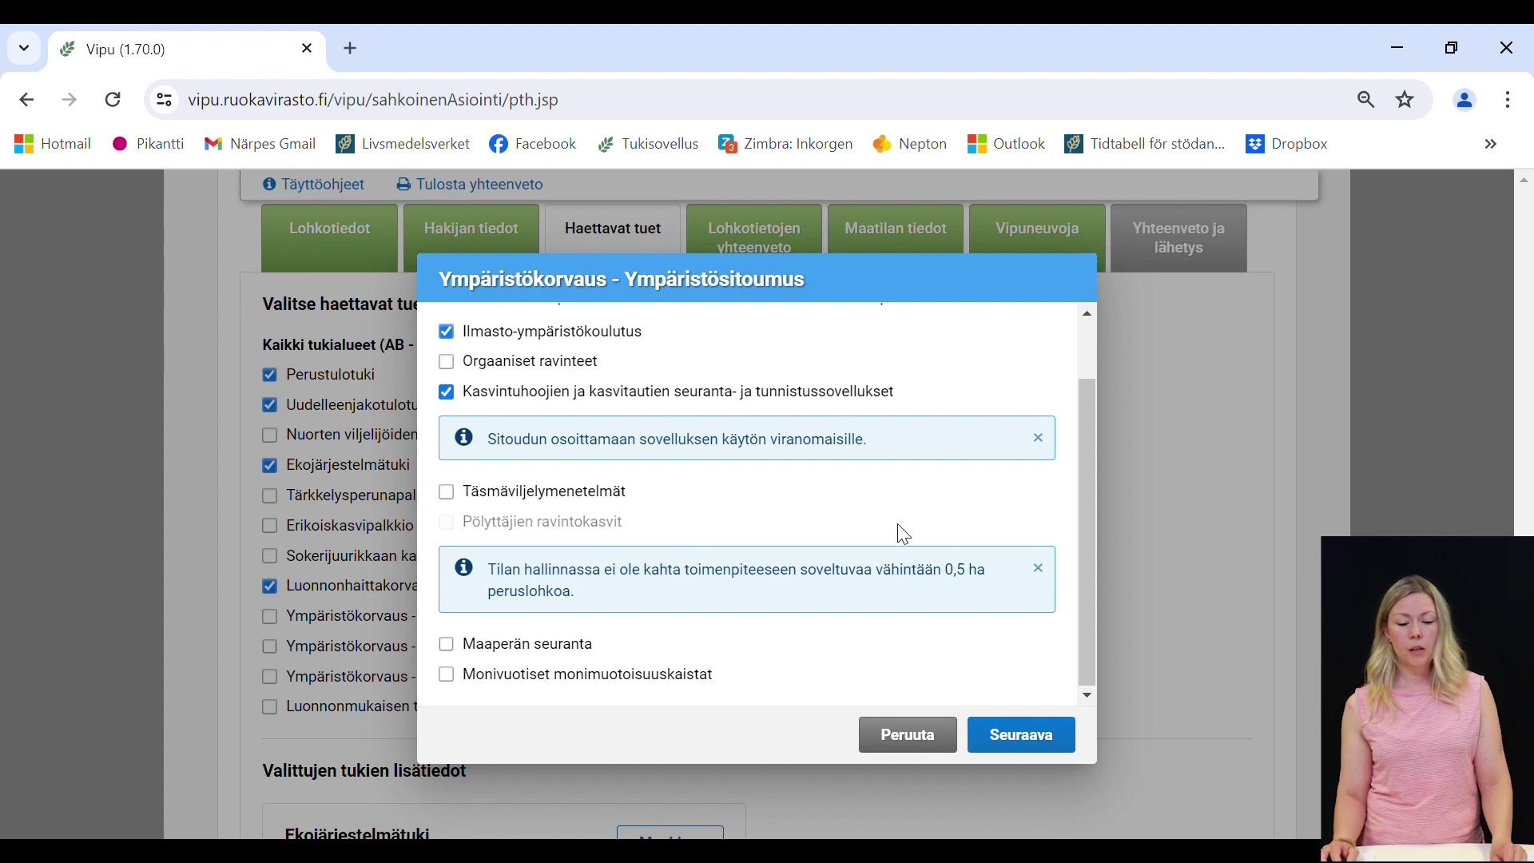
{"action": "scroll", "coordinate": [894, 525], "scroll_direction": "up", "scroll_amount": 2}
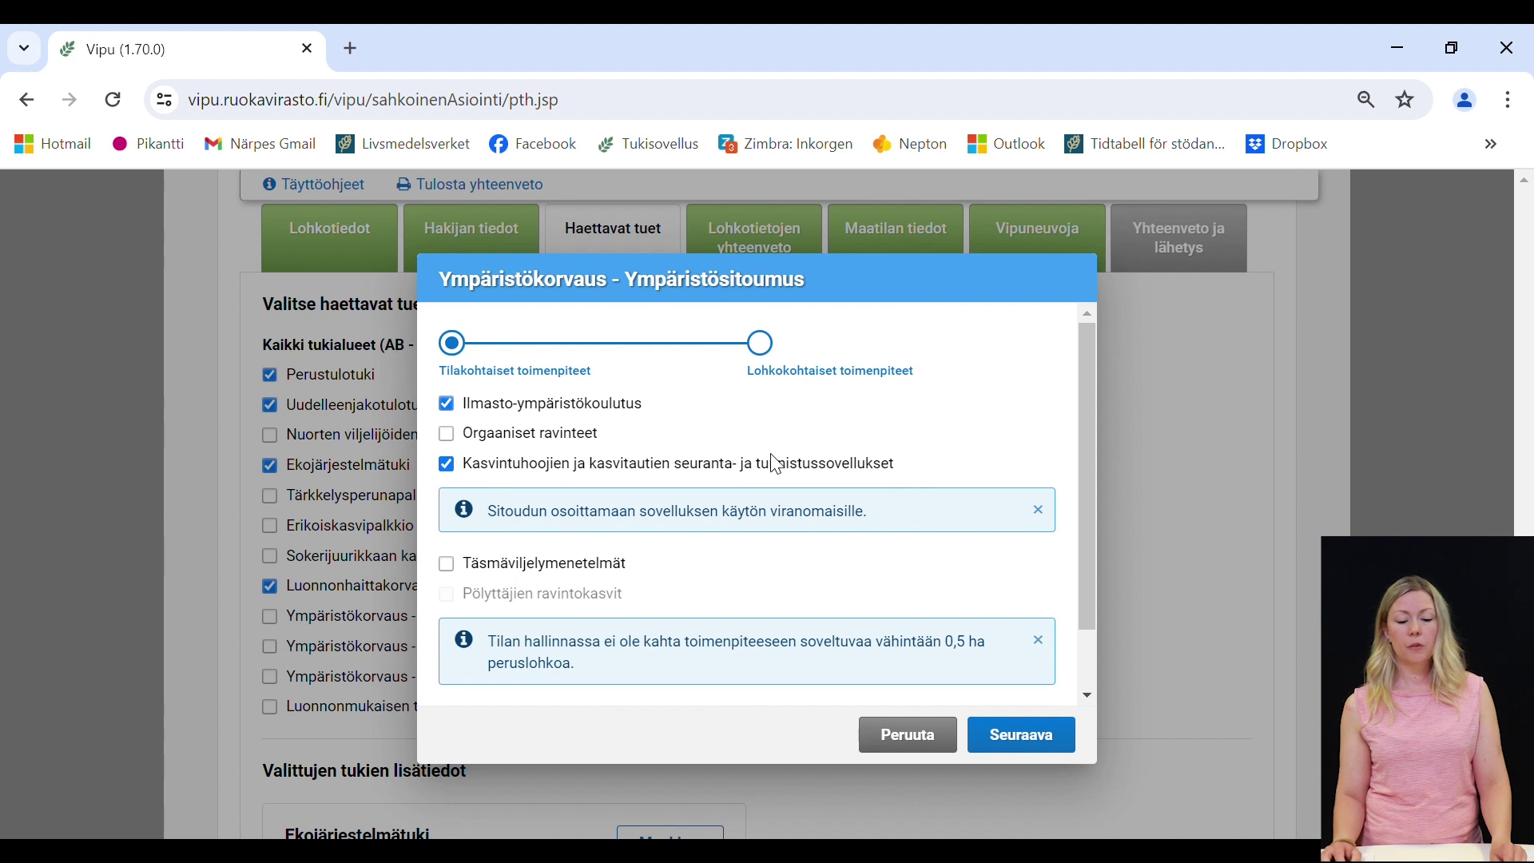
- Proceed to the parcel-specific measures (Lohkokohtaiset toimenpiteet) of the environmental commitment and select Kerääjäkasvit
{"action": "left_click", "coordinate": [1030, 737]}
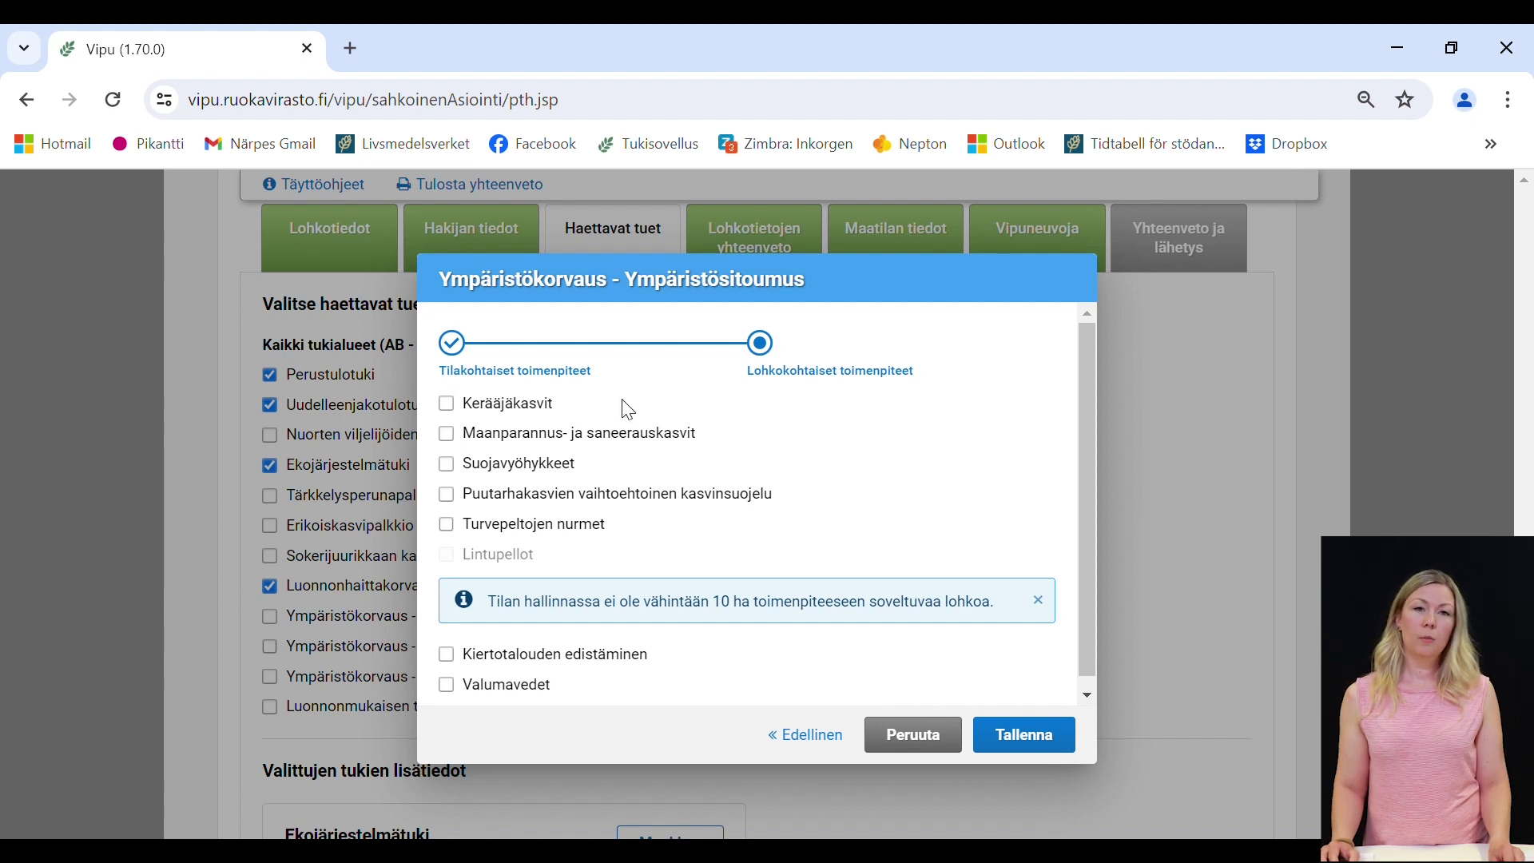
{"action": "left_click", "coordinate": [455, 416]}
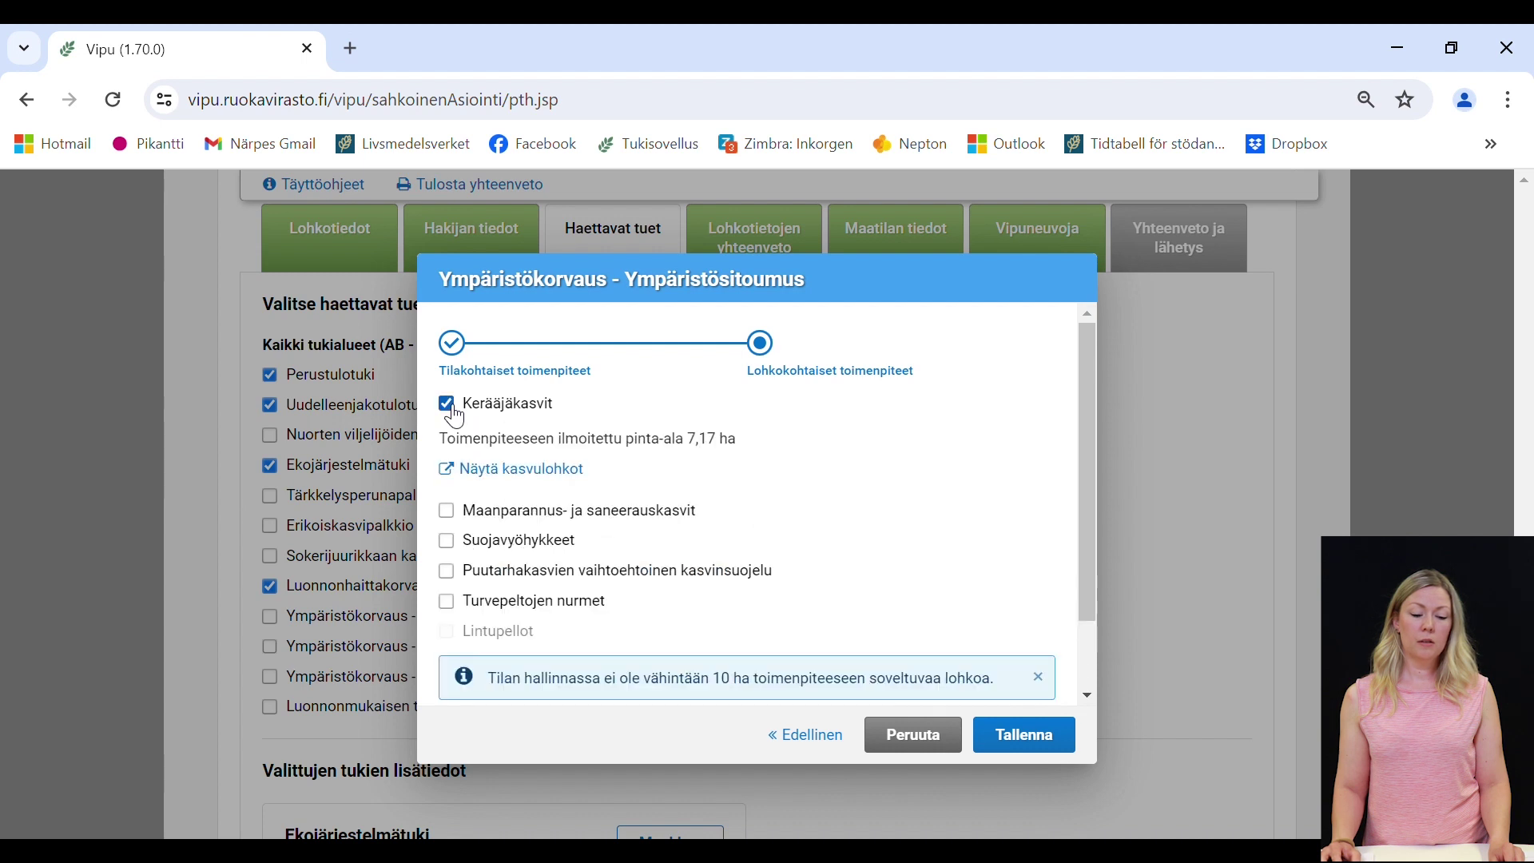